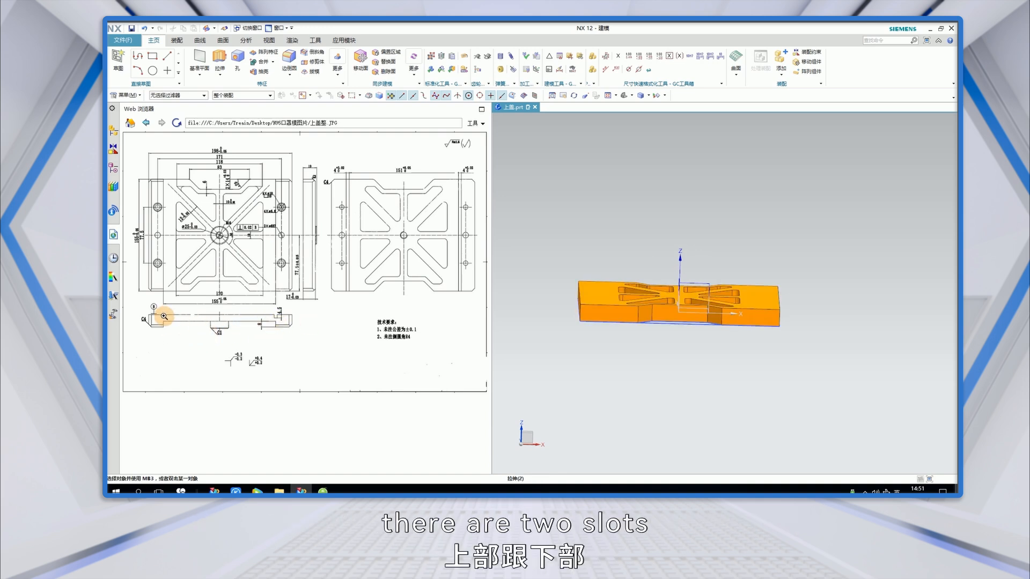
Step: Hide the two existing sketches in the model history, keeping the plate body displayed
{"action": "middle_click_drag", "start_coordinate": [639, 359], "coordinate": [643, 349]}
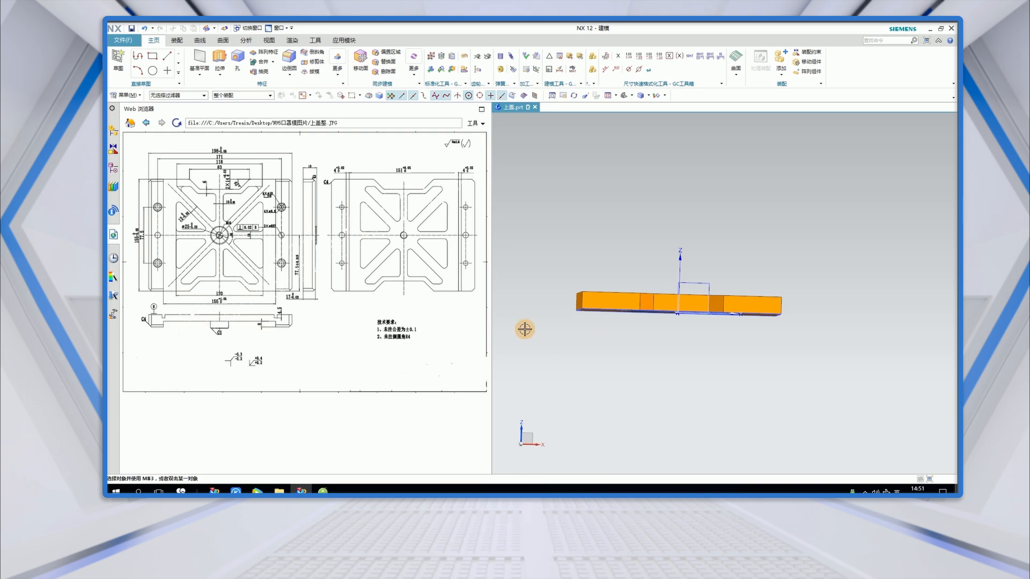
{"action": "left_click", "coordinate": [113, 168]}
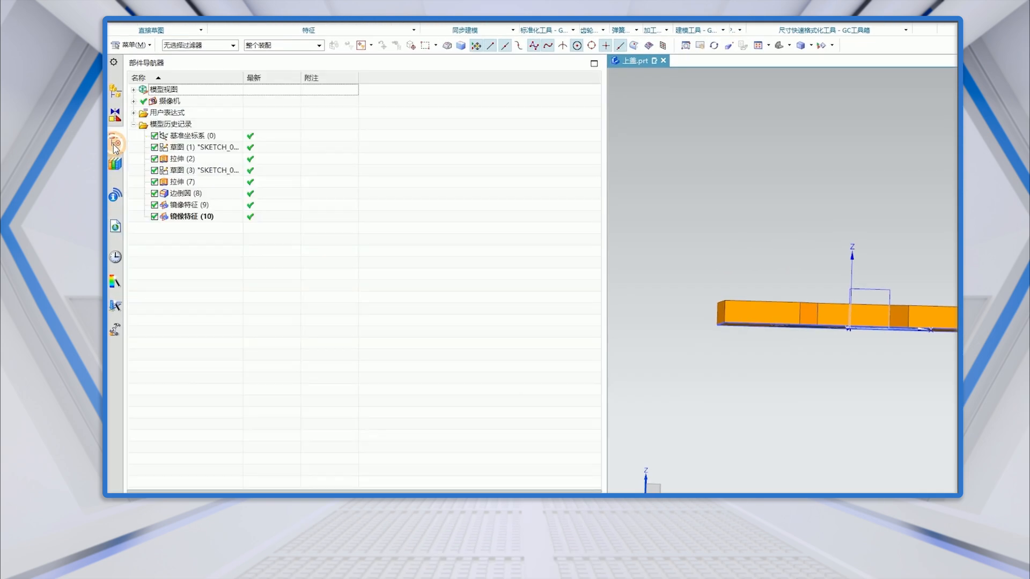
{"action": "right_click", "coordinate": [193, 171]}
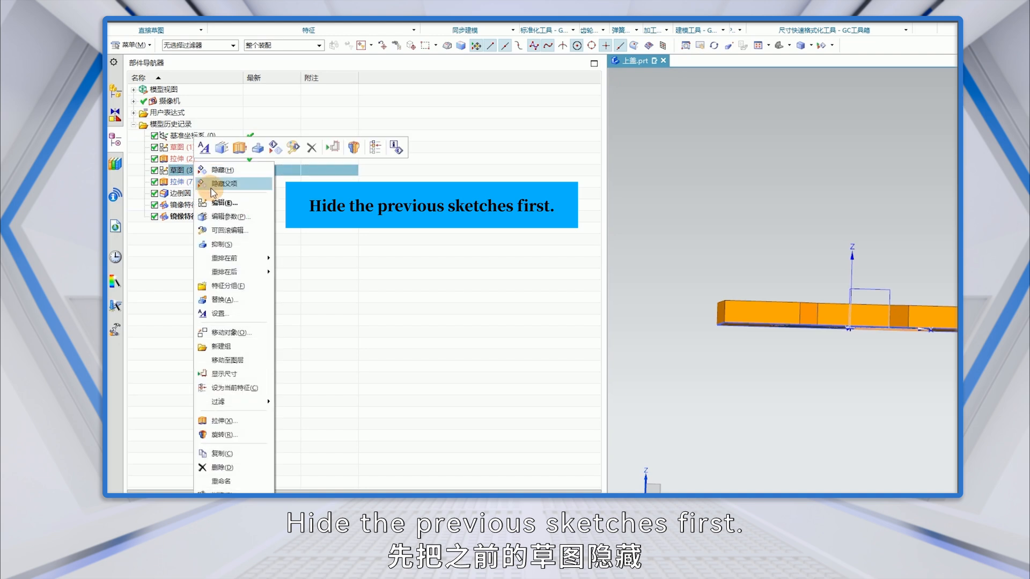
{"action": "left_click", "coordinate": [218, 168]}
{"action": "right_click", "coordinate": [214, 148]}
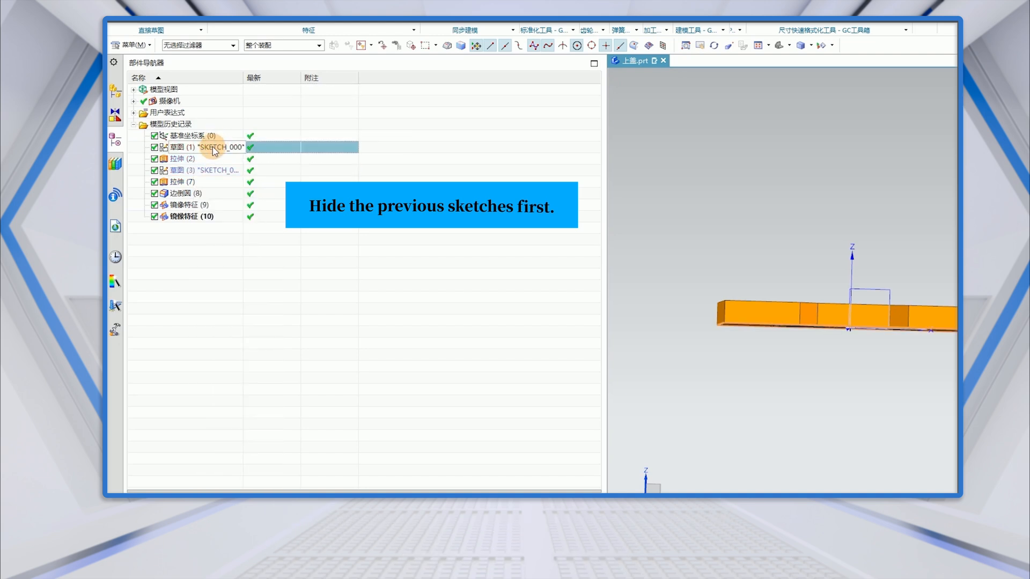
{"action": "left_click", "coordinate": [237, 158]}
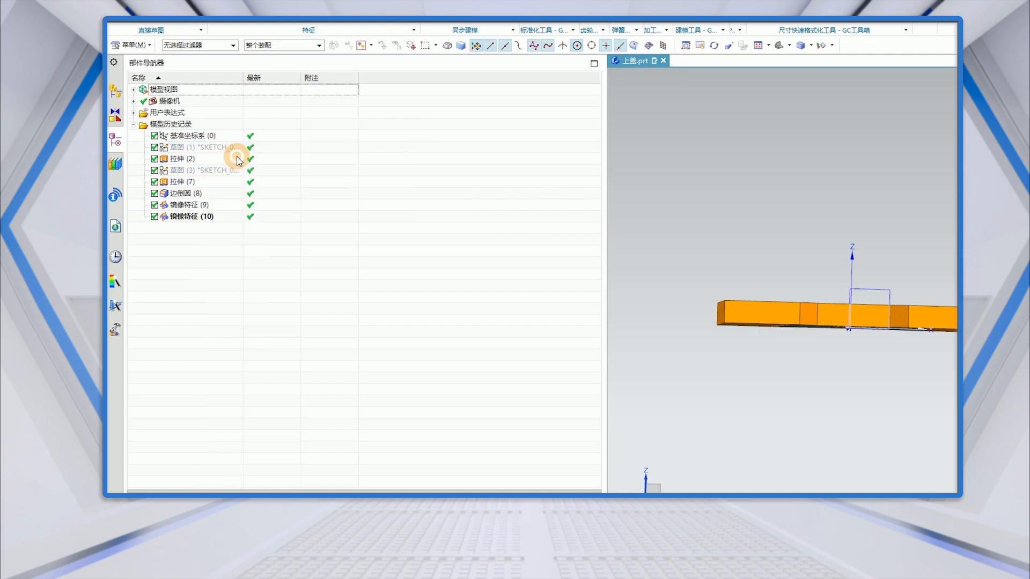
Step: Bring back the reference drawing enlarged and create a new sketch on the XZ plane
{"action": "left_click", "coordinate": [115, 226]}
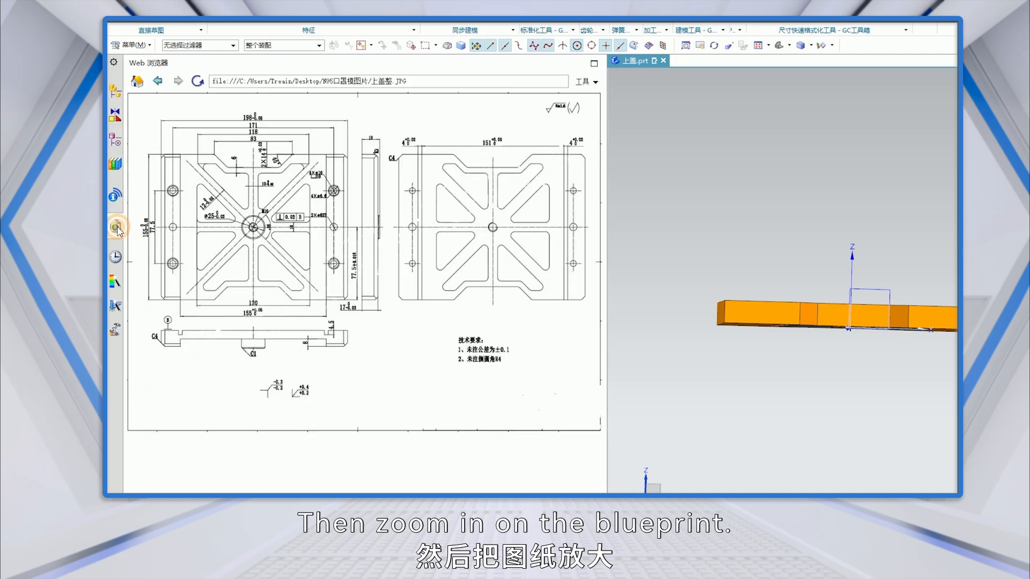
{"action": "left_click", "coordinate": [274, 265]}
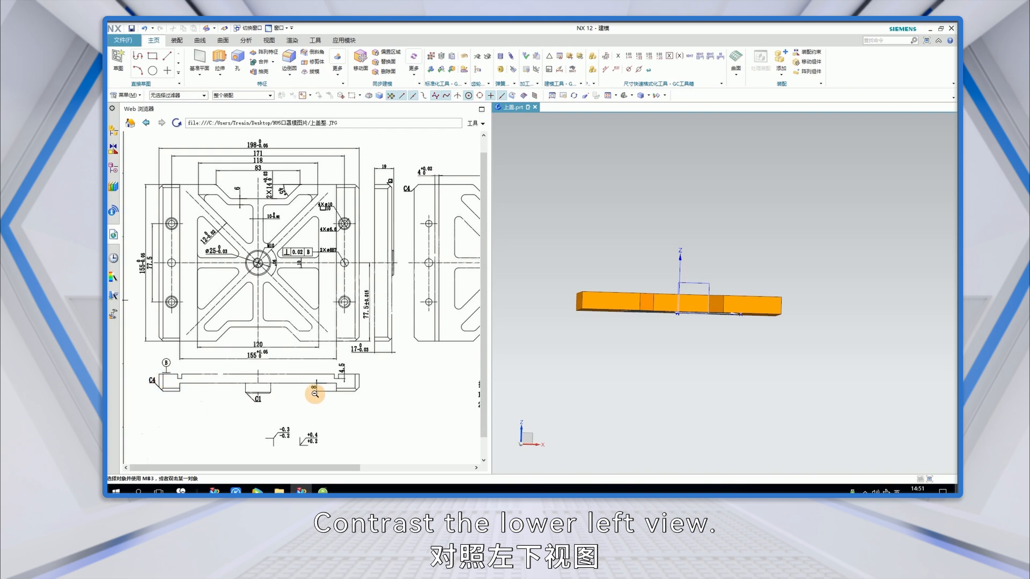
{"action": "left_click", "coordinate": [118, 57]}
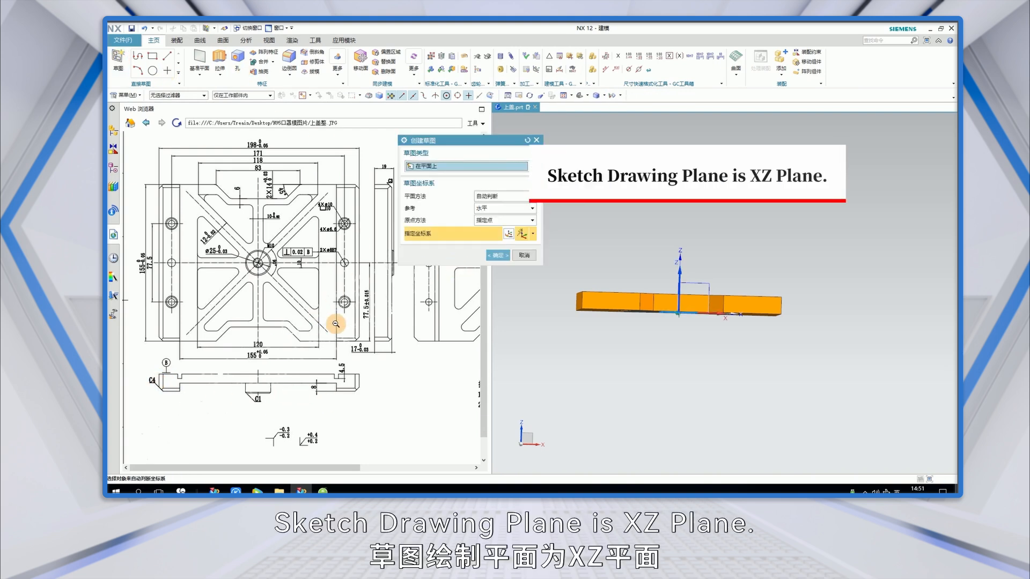
{"action": "middle_click_drag", "start_coordinate": [642, 343], "coordinate": [647, 352]}
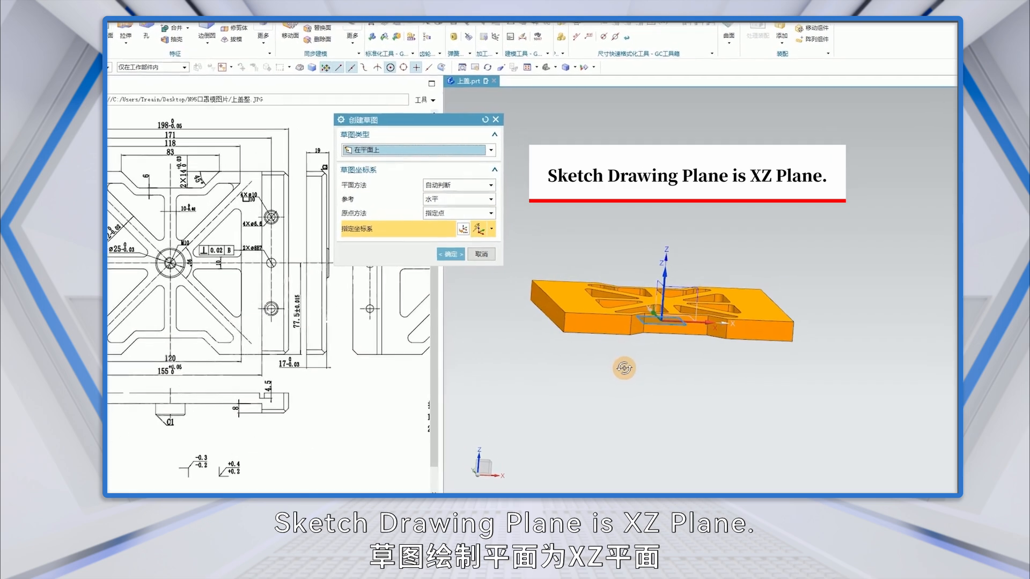
{"action": "left_click", "coordinate": [698, 305]}
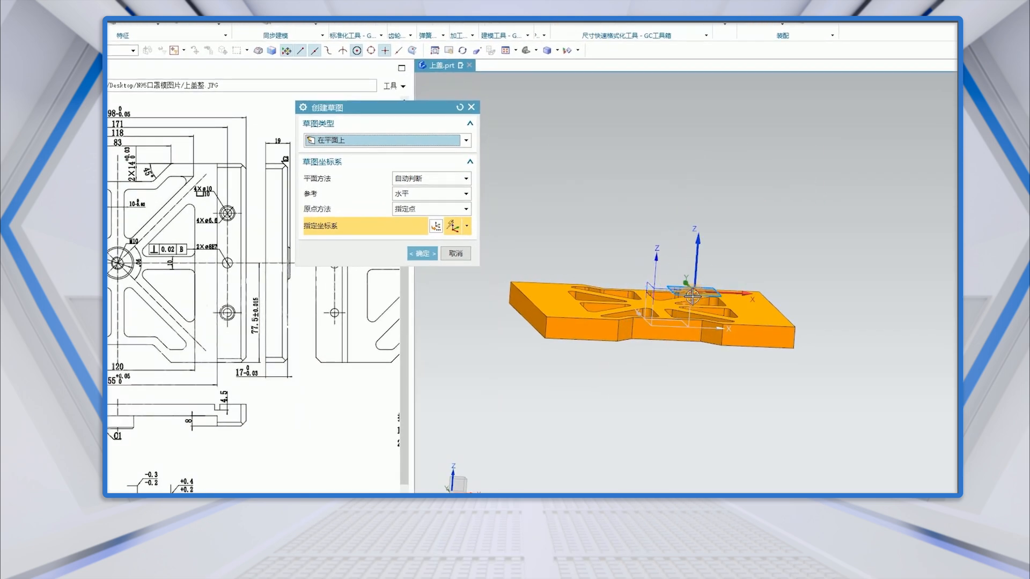
{"action": "middle_click_drag", "start_coordinate": [695, 305], "coordinate": [671, 289]}
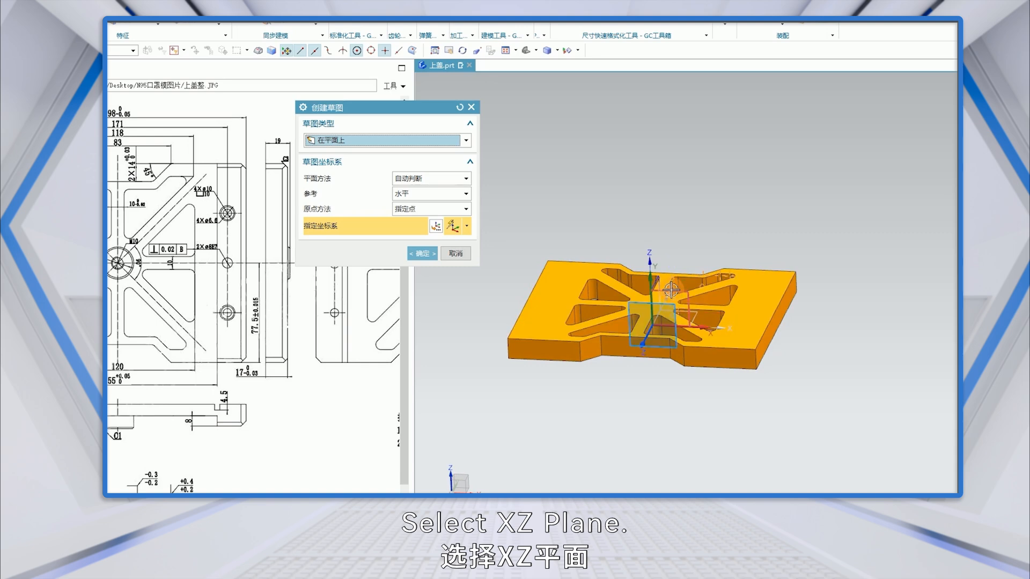
{"action": "left_click", "coordinate": [670, 289]}
{"action": "left_click", "coordinate": [424, 254]}
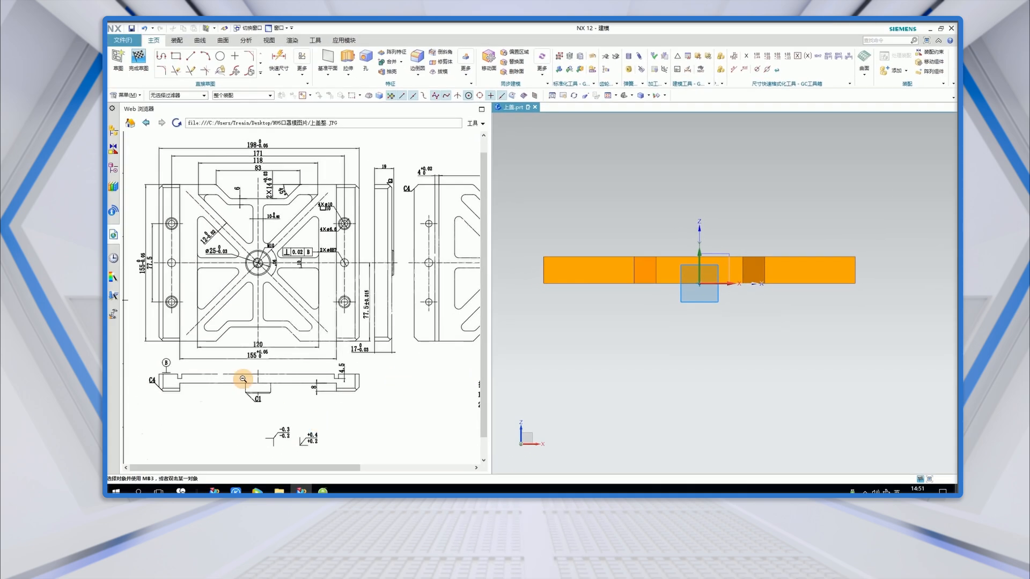
Step: Sketch a two-point rectangle about 138 by 38 mm overlapping the plate's lower edge for the bottom slot
{"action": "left_click", "coordinate": [176, 56]}
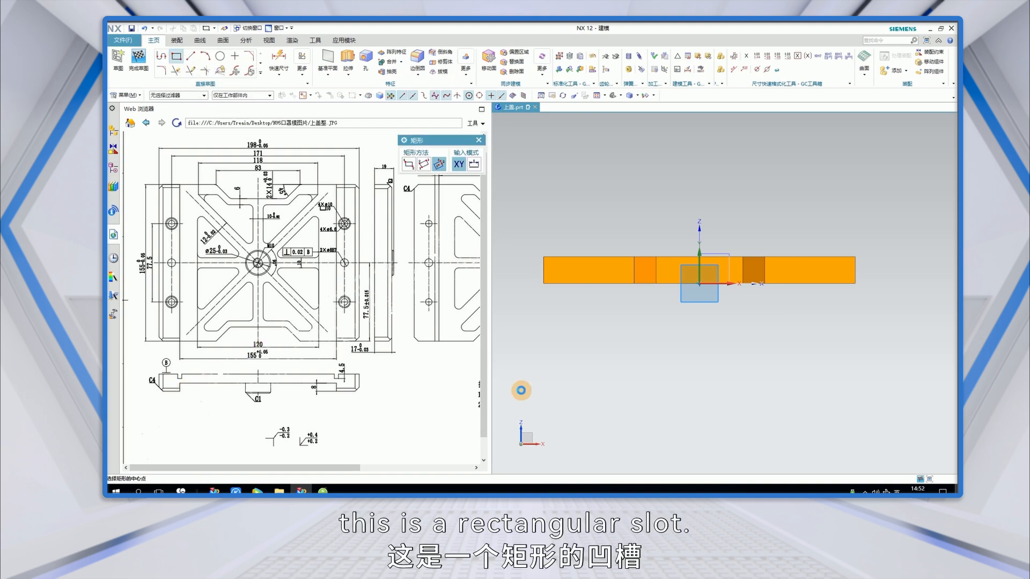
{"action": "left_click", "coordinate": [606, 276]}
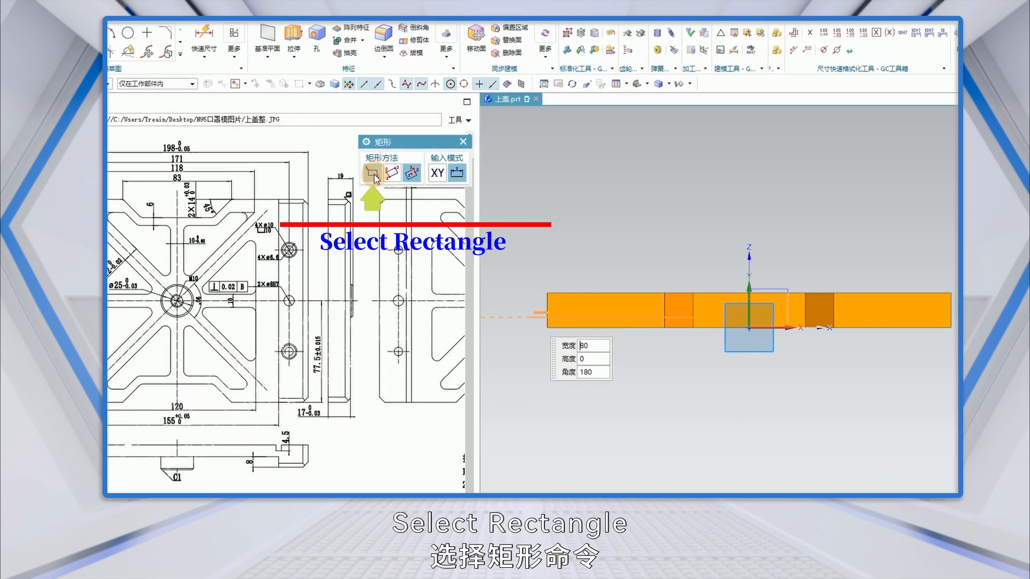
{"action": "left_click", "coordinate": [373, 173]}
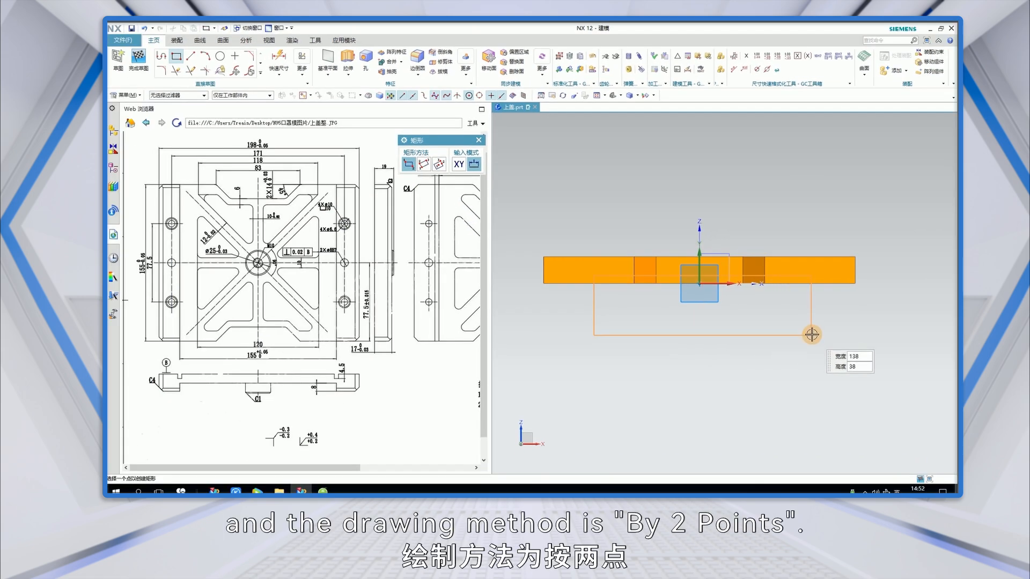
{"action": "left_click", "coordinate": [811, 334]}
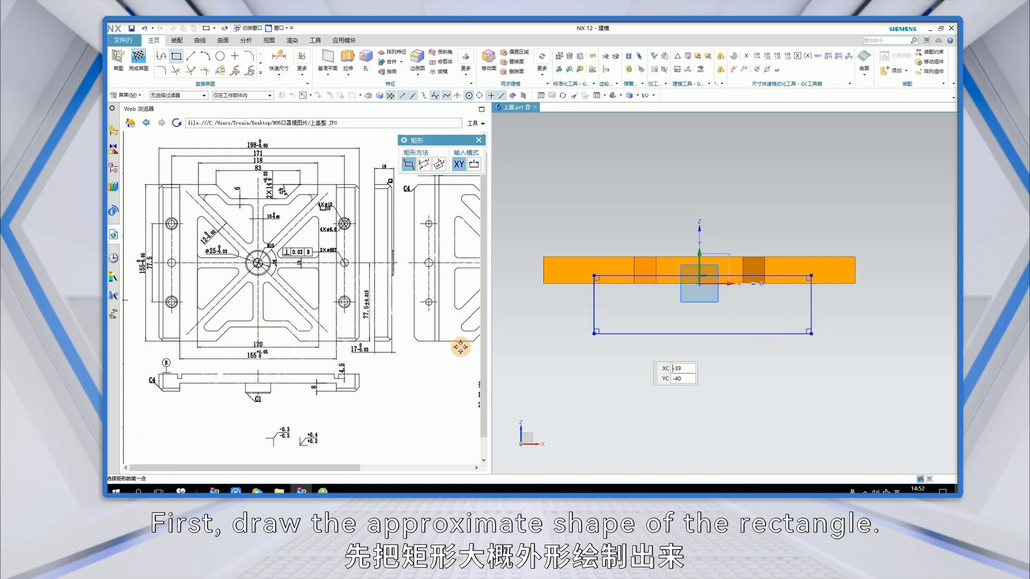
Step: Sketch a small rectangle about 7 by 8 mm across the plate's upper edge near its left end
{"action": "scroll", "coordinate": [590, 252], "scroll_direction": "up", "scroll_amount": 2}
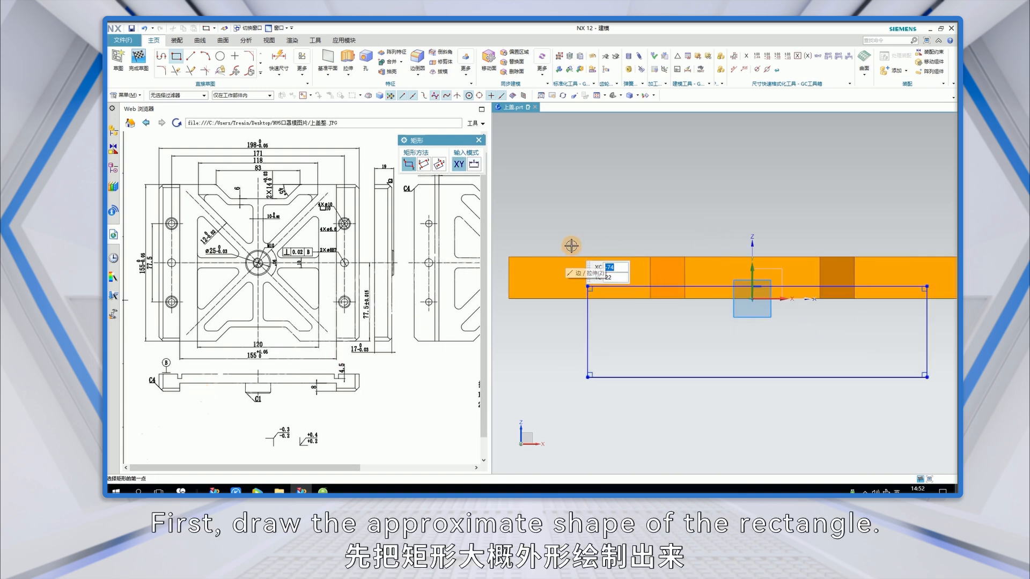
{"action": "left_click", "coordinate": [578, 245]}
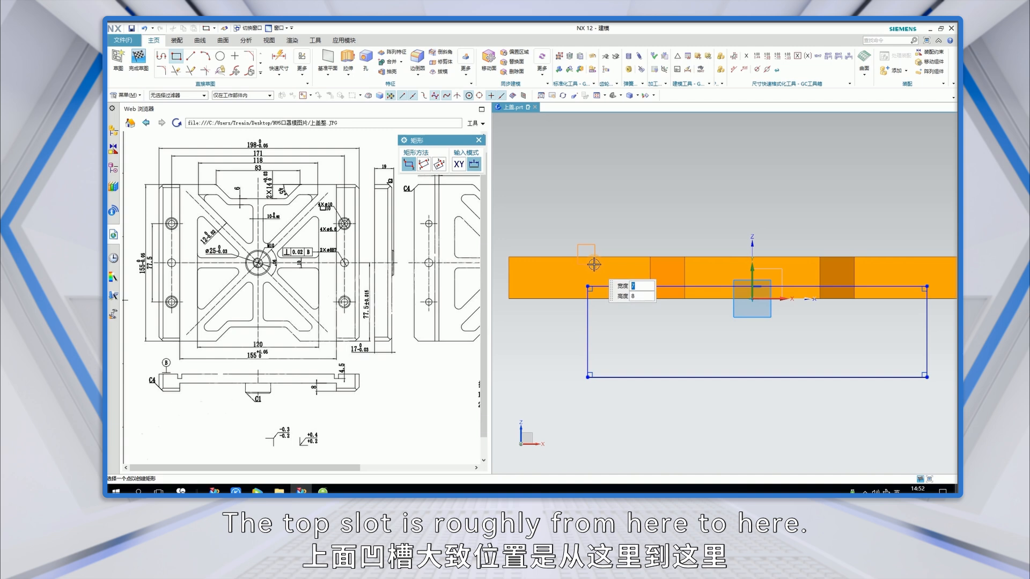
{"action": "key", "text": "Escape"}
{"action": "scroll", "coordinate": [627, 212], "scroll_direction": "down", "scroll_amount": 2}
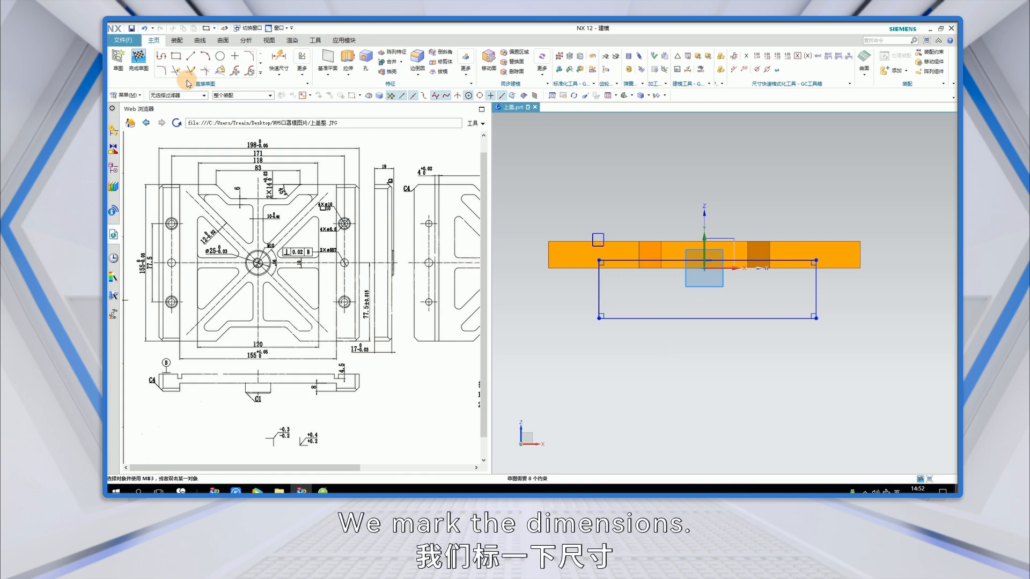
Step: Dimension the bottom line of the large rectangle and set its length to 155 mm
{"action": "left_click", "coordinate": [282, 62]}
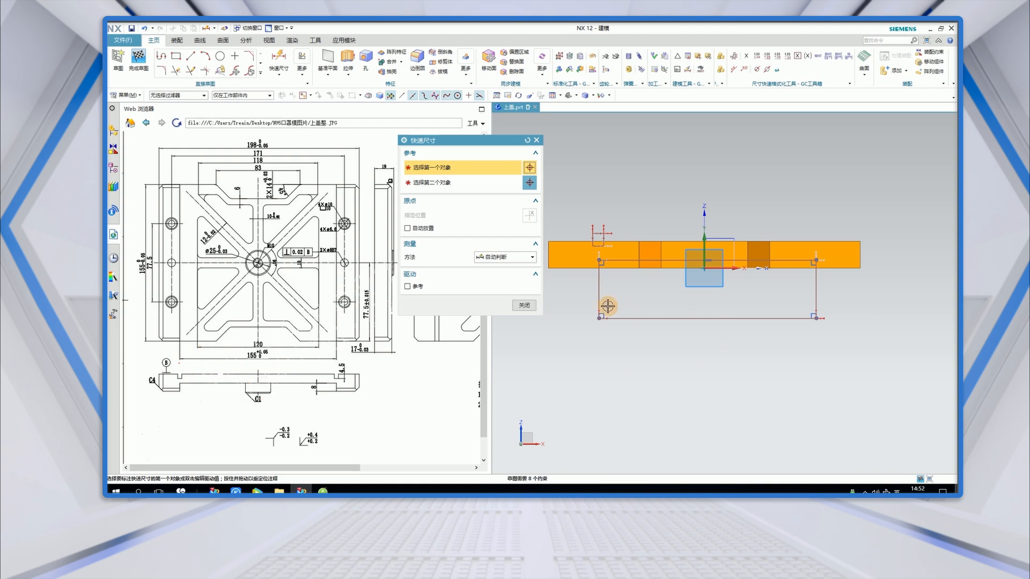
{"action": "left_click", "coordinate": [719, 318]}
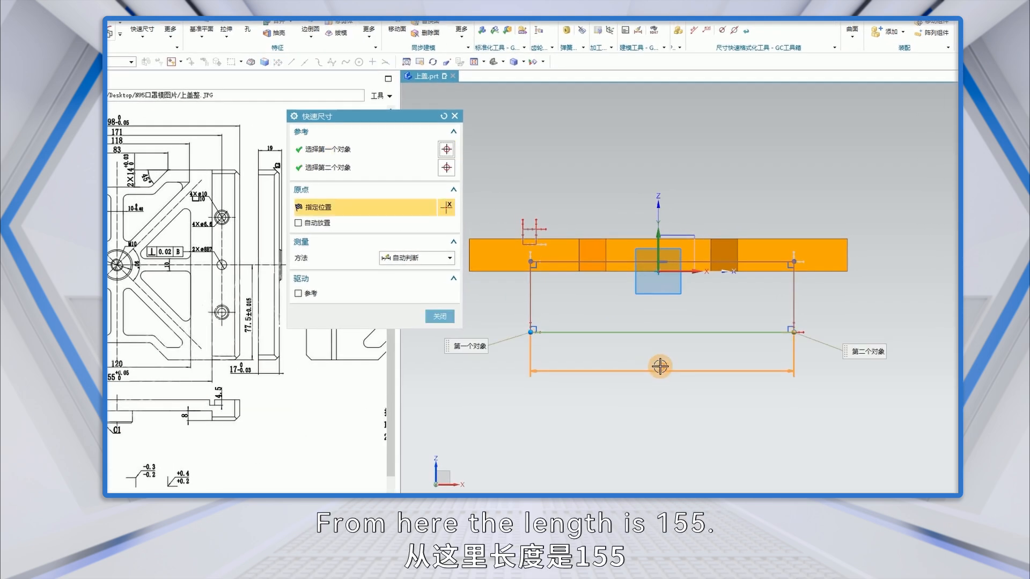
{"action": "left_click", "coordinate": [659, 366]}
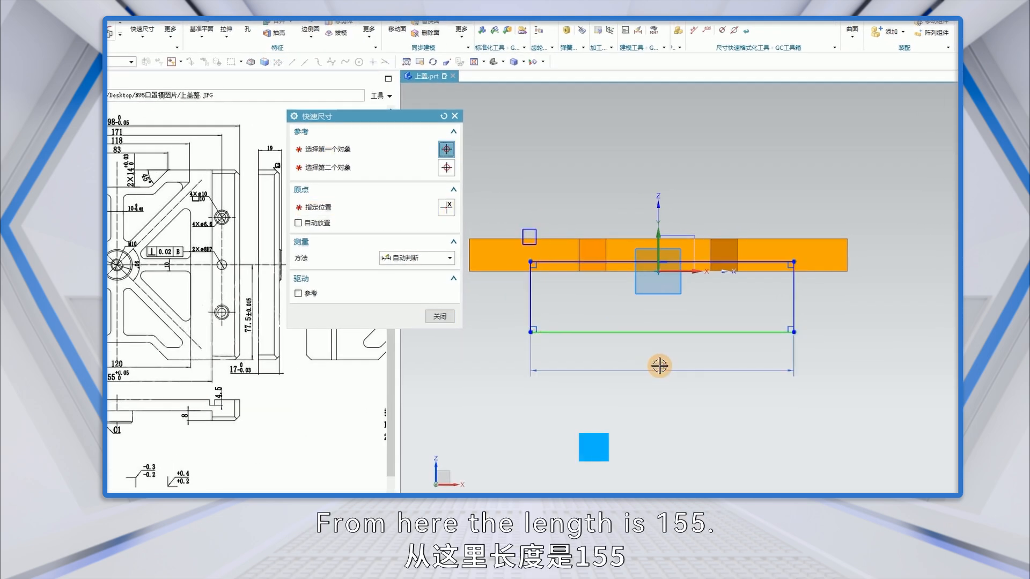
{"action": "type", "text": "1"}
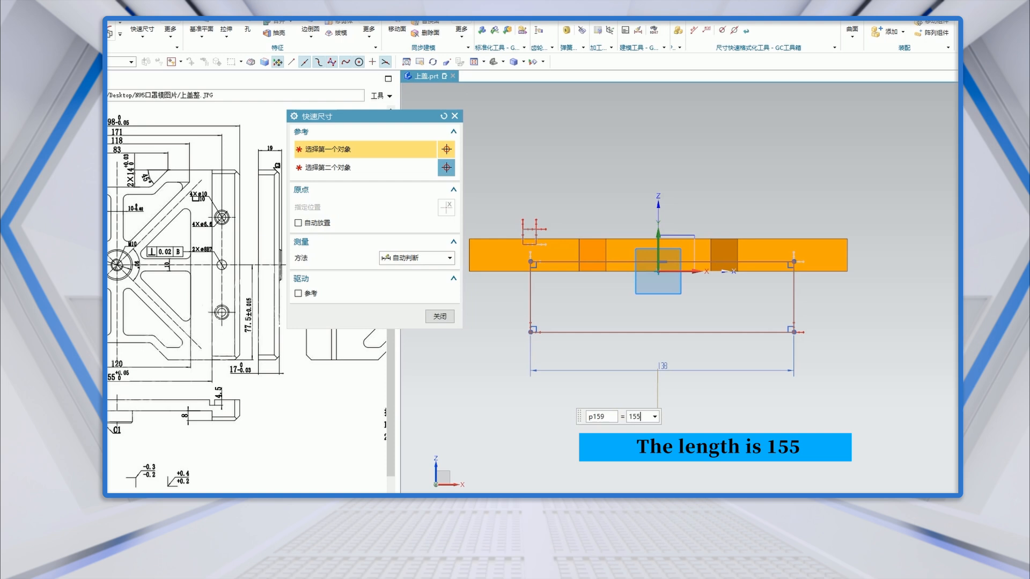
{"action": "type", "text": "55"}
{"action": "left_click", "coordinate": [660, 363]}
{"action": "left_click", "coordinate": [451, 317]}
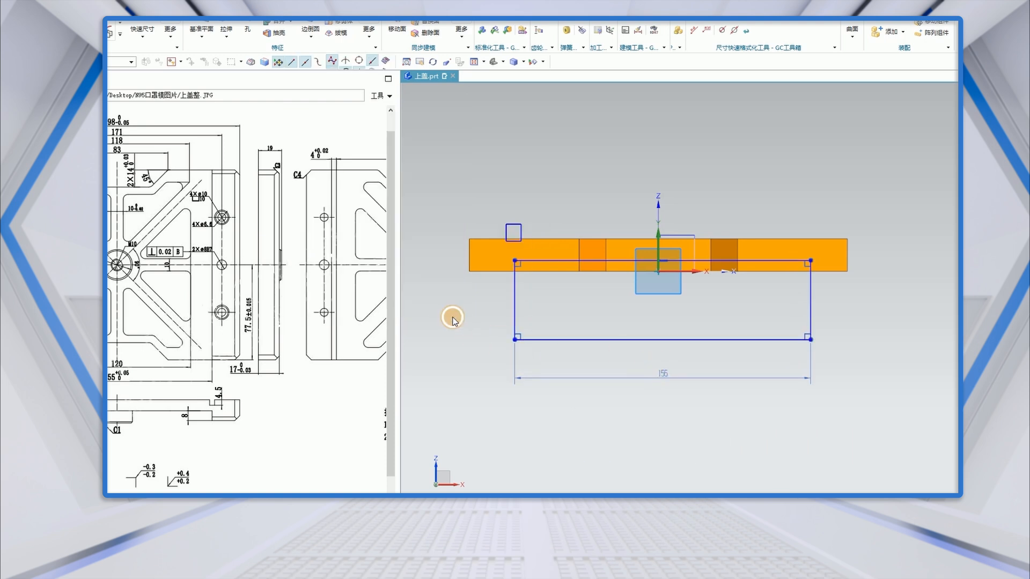
Step: Align the midpoint of the large rectangle's bottom line with the sketch origin using a midpoint constraint
{"action": "left_click", "coordinate": [640, 340]}
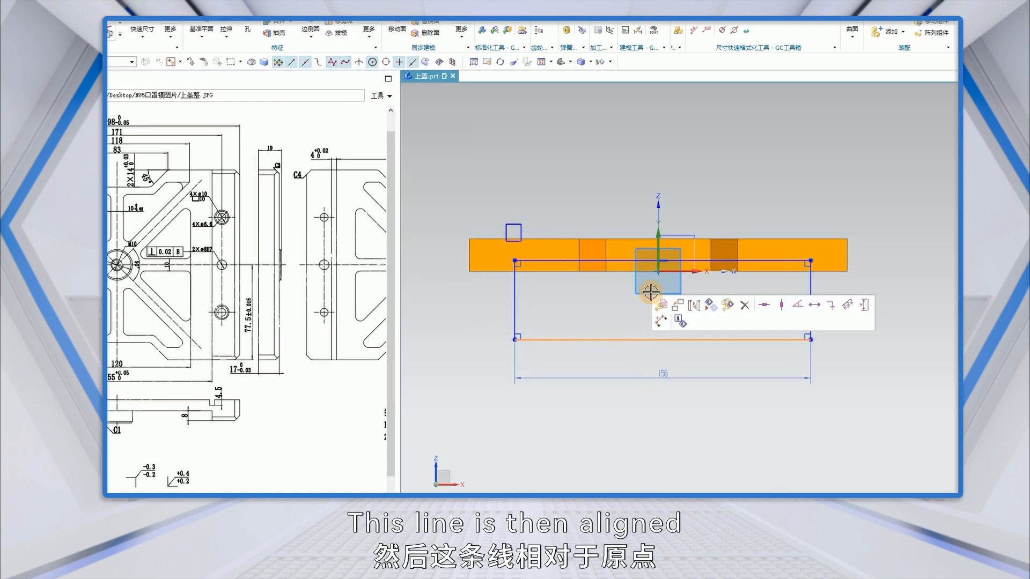
{"action": "left_click", "coordinate": [658, 271]}
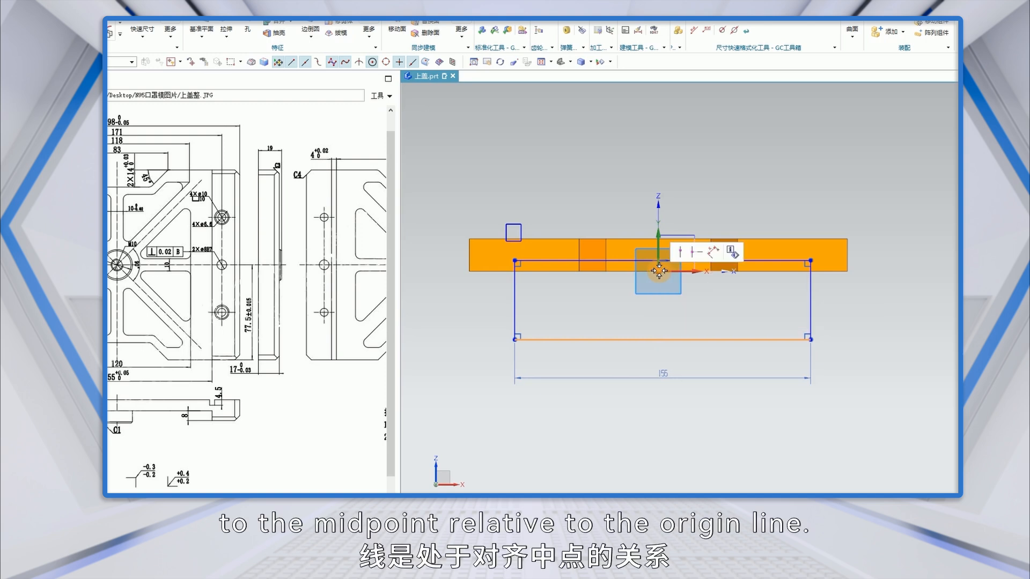
{"action": "left_click", "coordinate": [694, 254]}
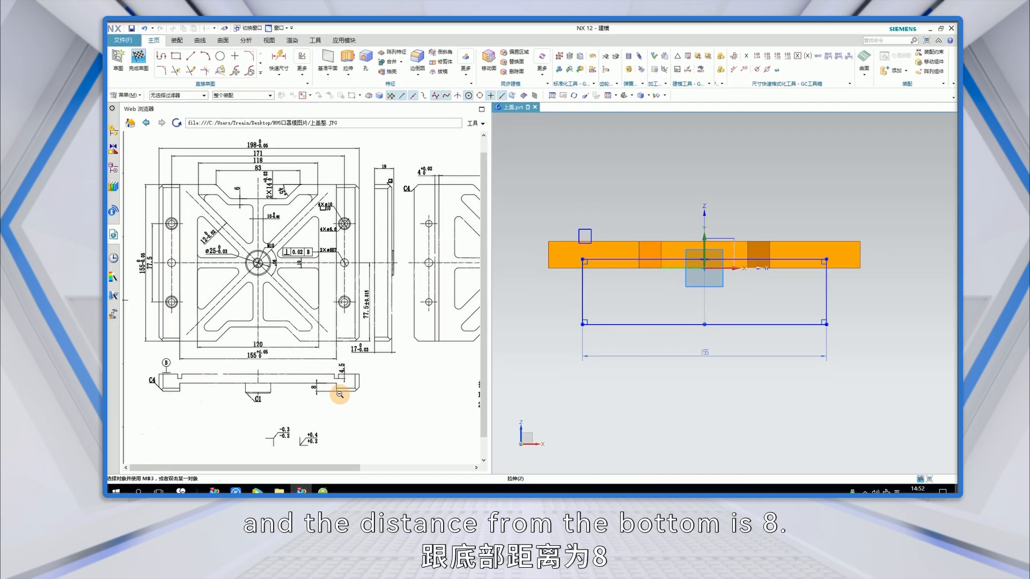
Step: Dimension the distance from the large rectangle's top line to the plate's bottom edge as 8 mm
{"action": "left_click", "coordinate": [278, 59]}
{"action": "scroll", "coordinate": [771, 260], "scroll_direction": "up", "scroll_amount": 3}
{"action": "left_click", "coordinate": [802, 260]}
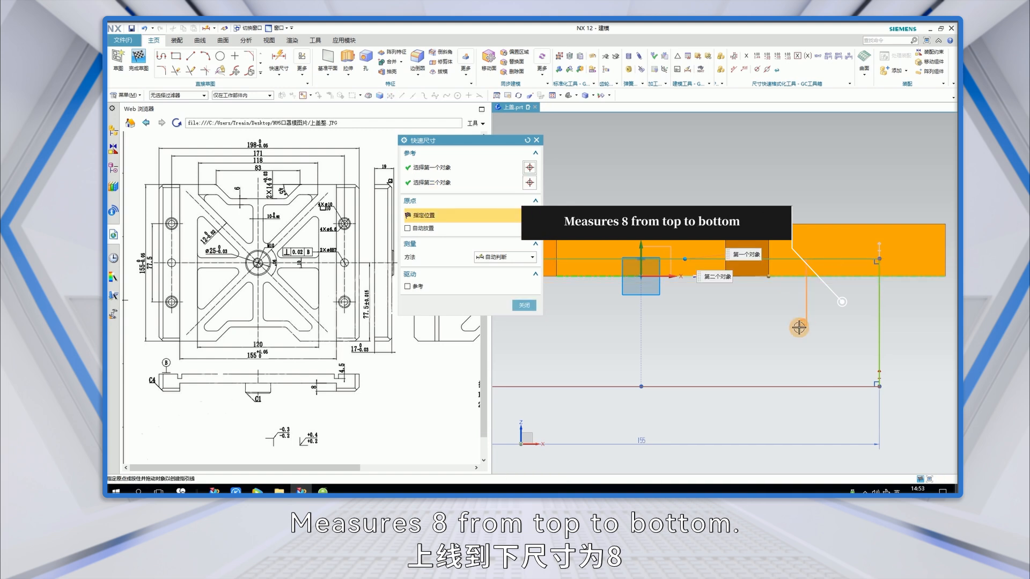
{"action": "scroll", "coordinate": [797, 323], "scroll_direction": "down", "scroll_amount": 3}
{"action": "left_click", "coordinate": [858, 301]}
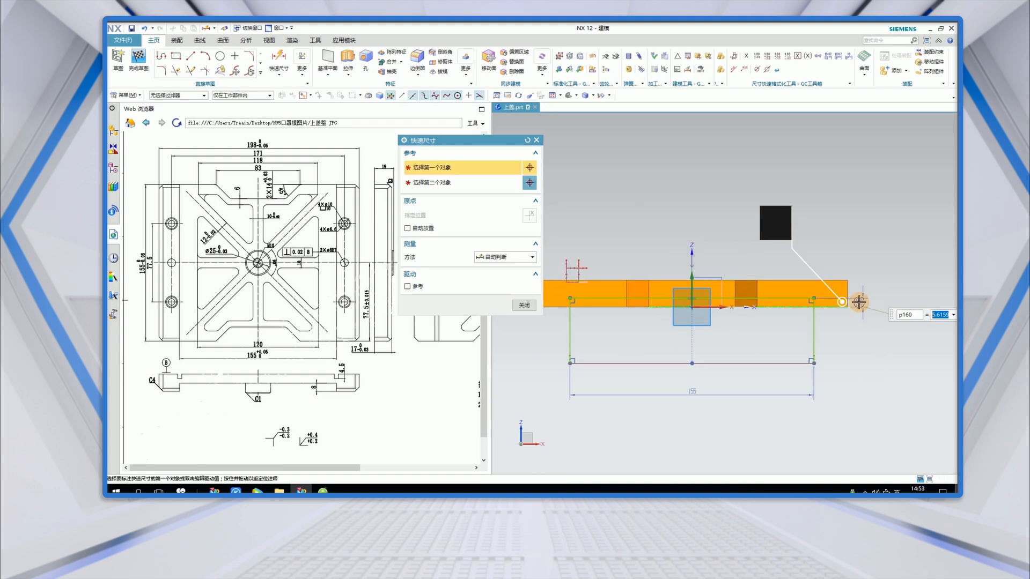
{"action": "type", "text": "8"}
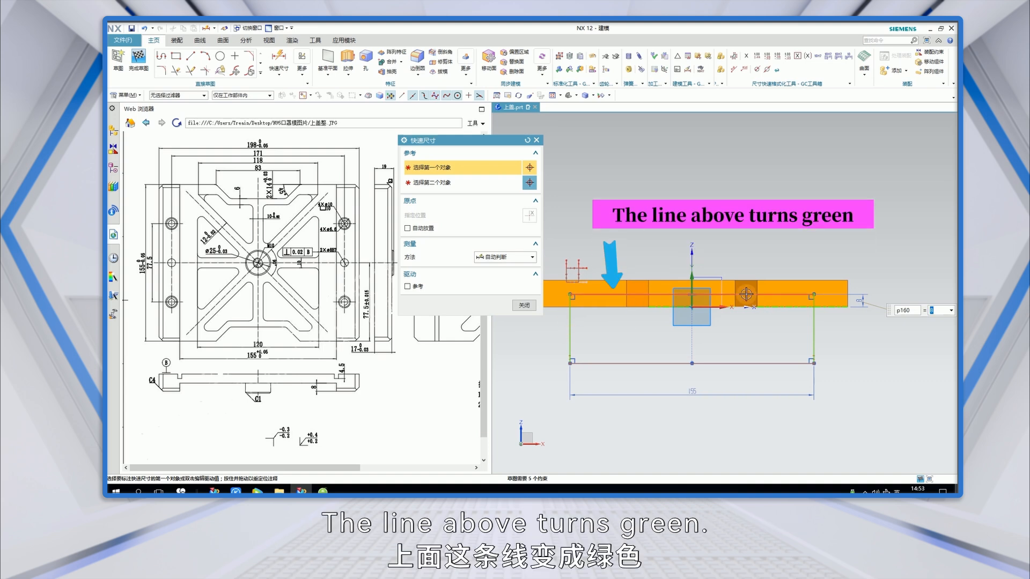
{"action": "left_click", "coordinate": [526, 305]}
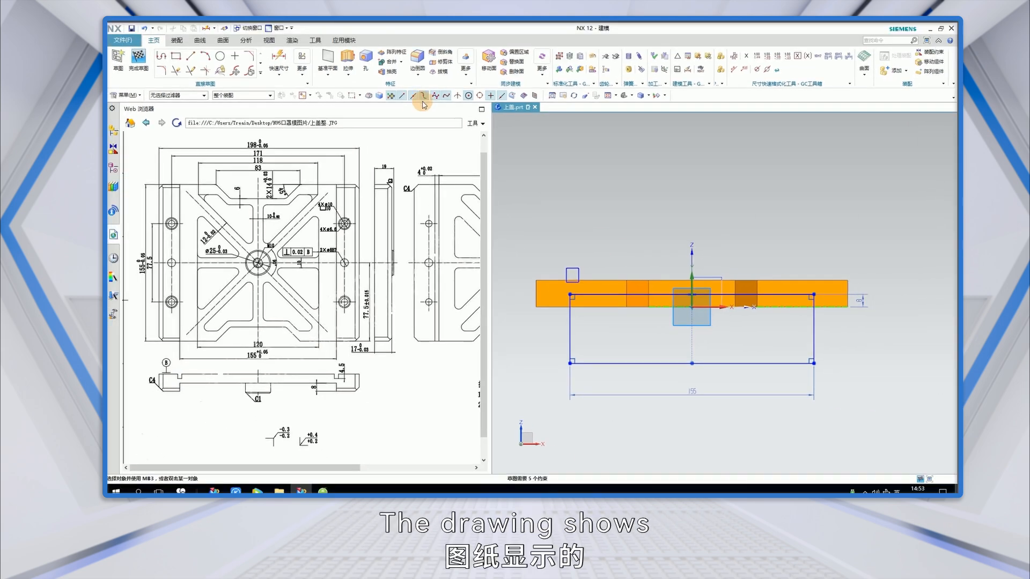
Step: Mirror the small rectangle about the sketch's vertical centre axis, selecting its four lines as connected curves
{"action": "left_click", "coordinate": [261, 73]}
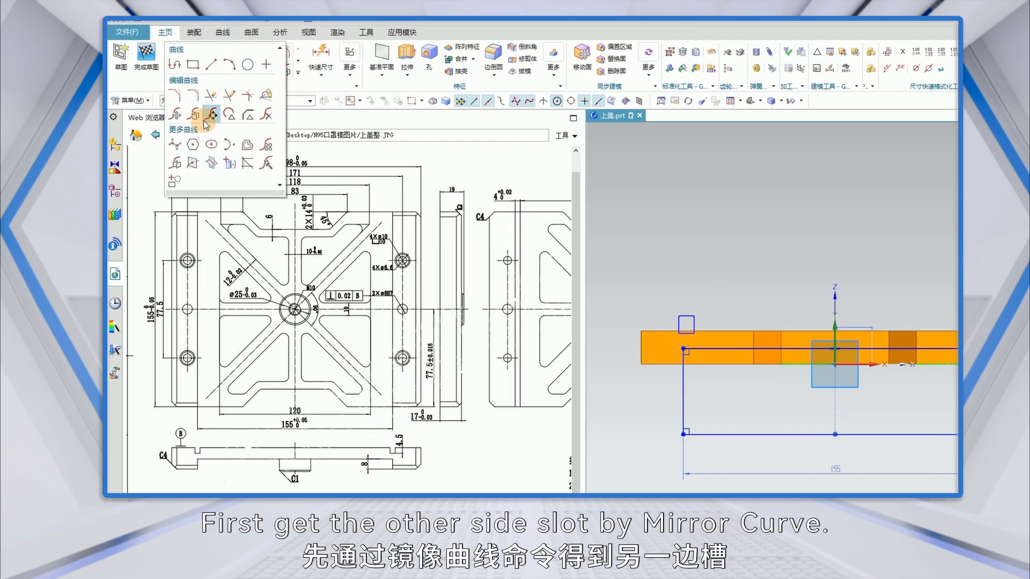
{"action": "left_click", "coordinate": [181, 169]}
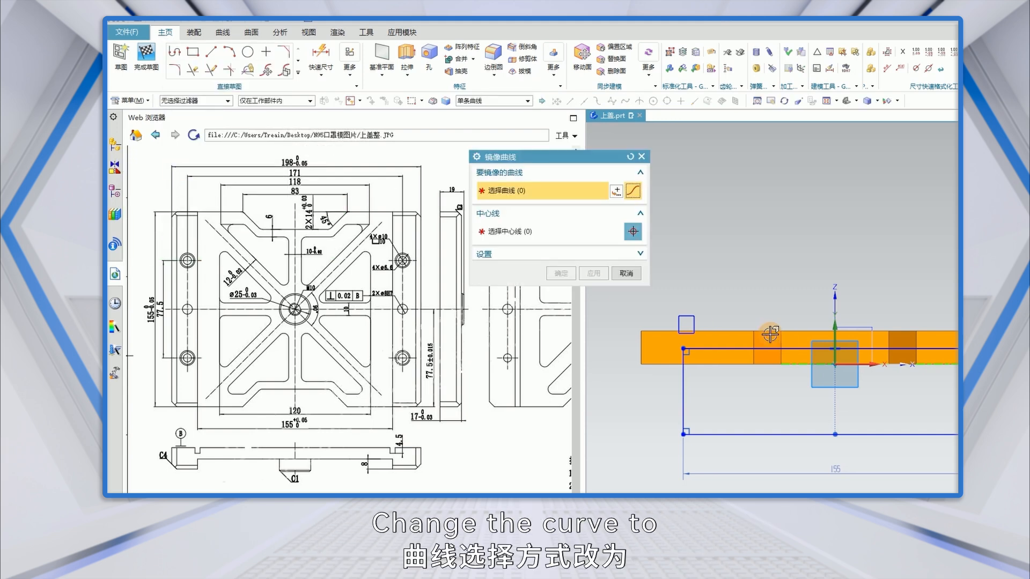
{"action": "scroll", "coordinate": [698, 325], "scroll_direction": "up", "scroll_amount": 1}
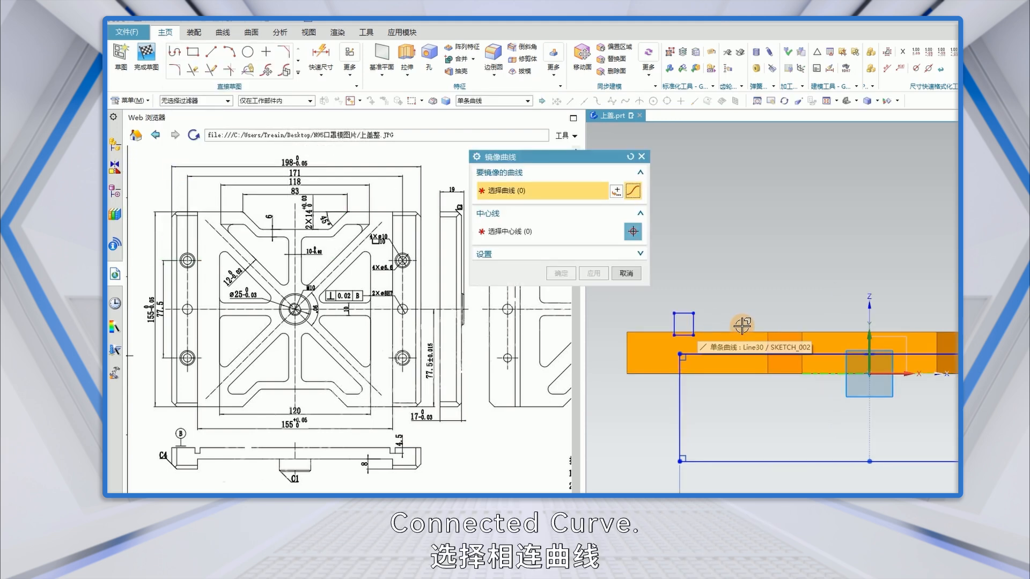
{"action": "left_click", "coordinate": [528, 101]}
{"action": "left_click", "coordinate": [469, 123]}
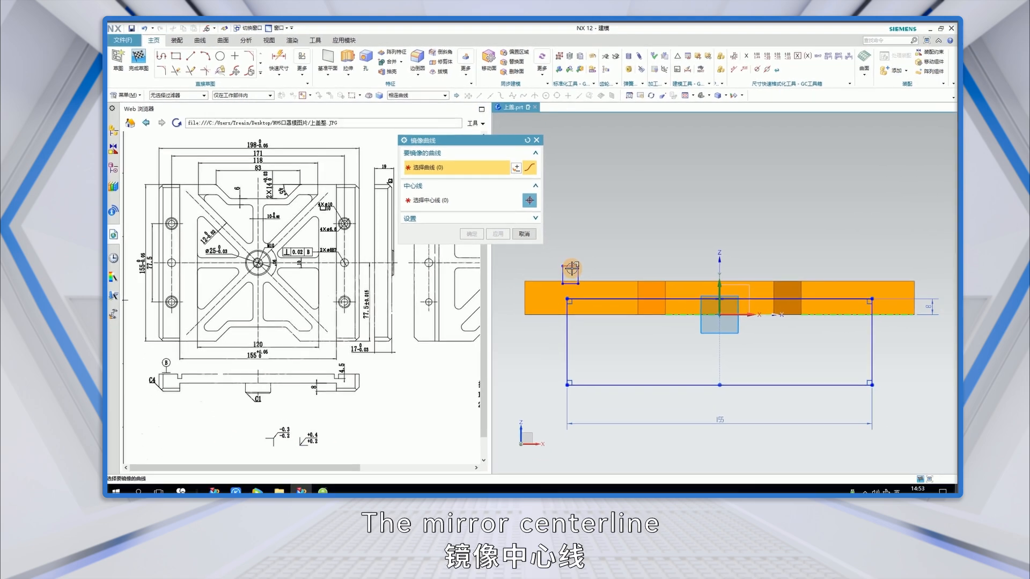
{"action": "left_click", "coordinate": [467, 201]}
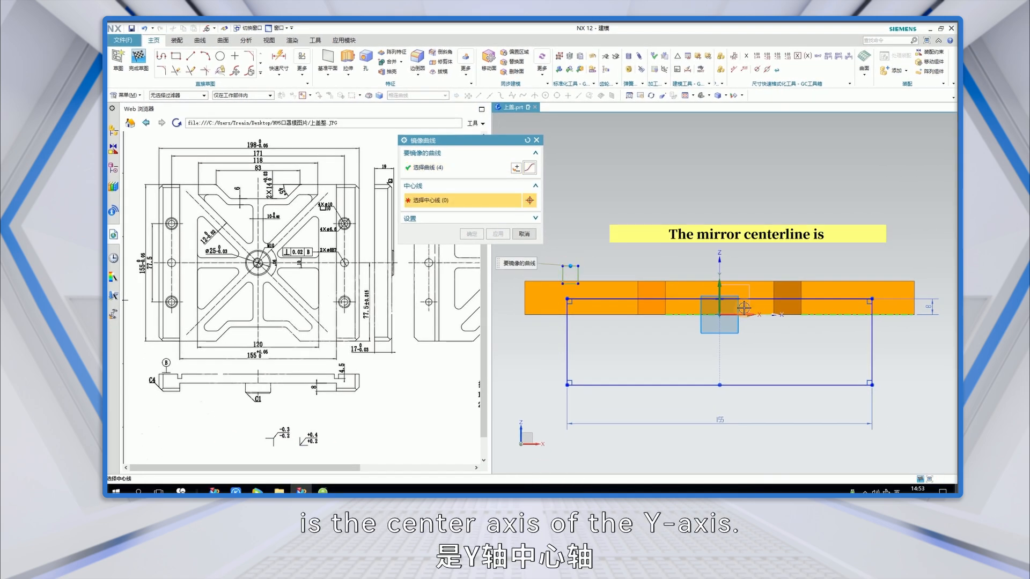
{"action": "left_click", "coordinate": [719, 283]}
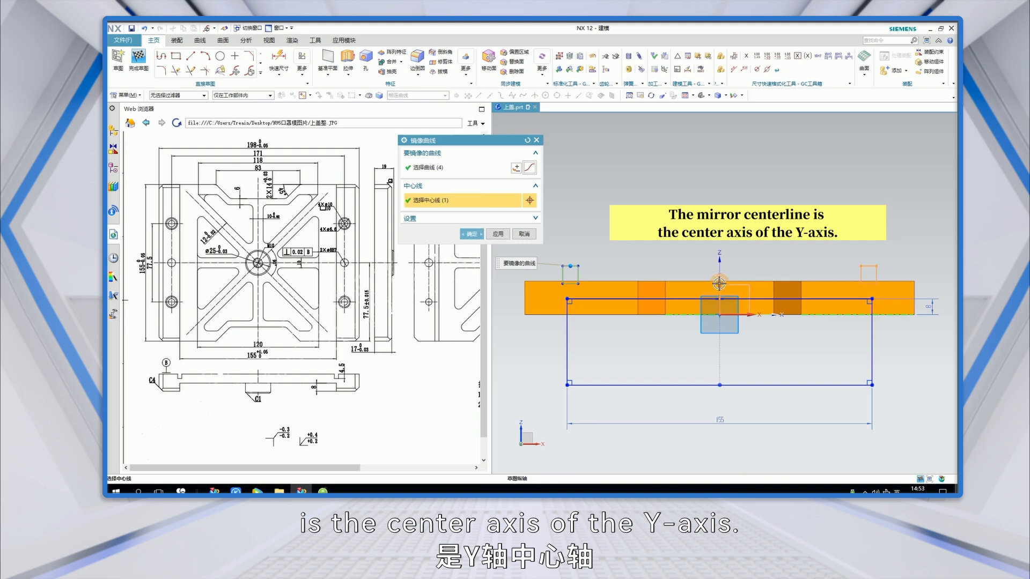
{"action": "left_click", "coordinate": [472, 234]}
{"action": "scroll", "coordinate": [646, 325], "scroll_direction": "down", "scroll_amount": 1}
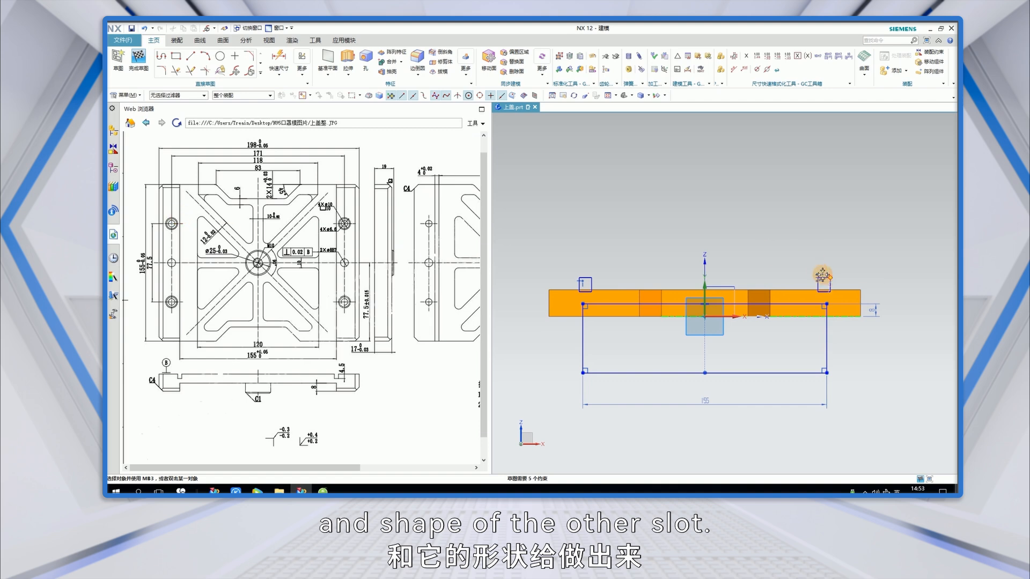
Step: Check the groove spacing in the reference drawing and dimension the distance between the two small rectangles' inner sides as 151 mm
{"action": "left_click", "coordinate": [278, 57]}
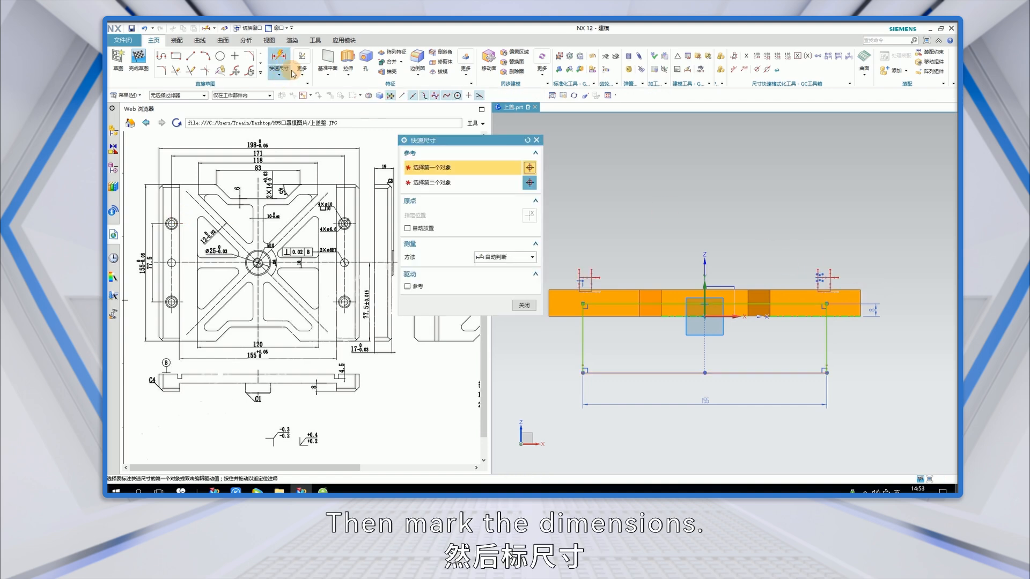
{"action": "mouse_move", "coordinate": [473, 146]}
{"action": "left_mouse_down"}
{"action": "mouse_move", "coordinate": [656, 138]}
{"action": "mouse_move", "coordinate": [655, 123]}
{"action": "left_mouse_up"}
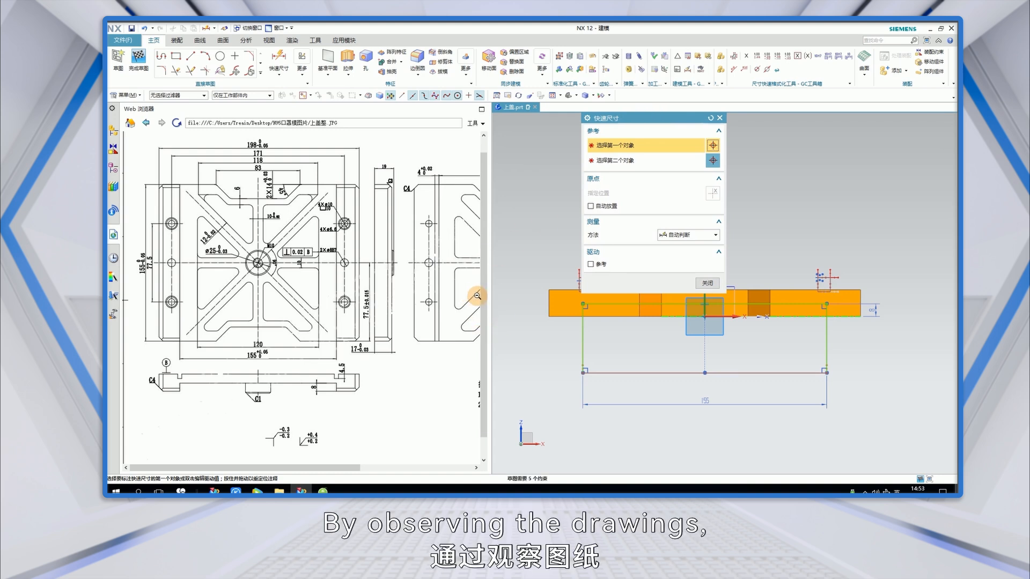
{"action": "left_click", "coordinate": [449, 286]}
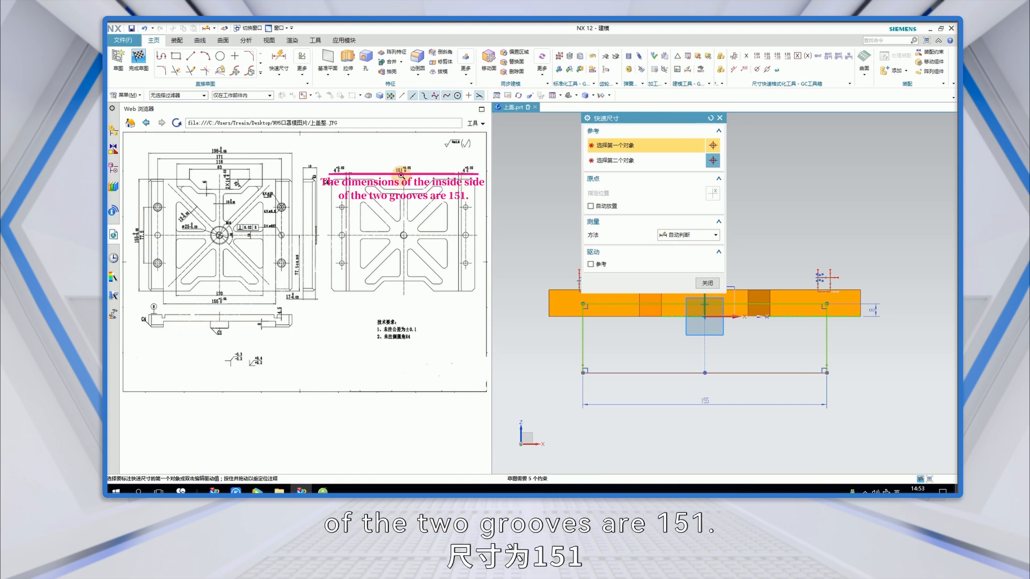
{"action": "mouse_move", "coordinate": [641, 131]}
{"action": "left_mouse_down"}
{"action": "mouse_move", "coordinate": [390, 279]}
{"action": "mouse_move", "coordinate": [381, 299]}
{"action": "left_mouse_up"}
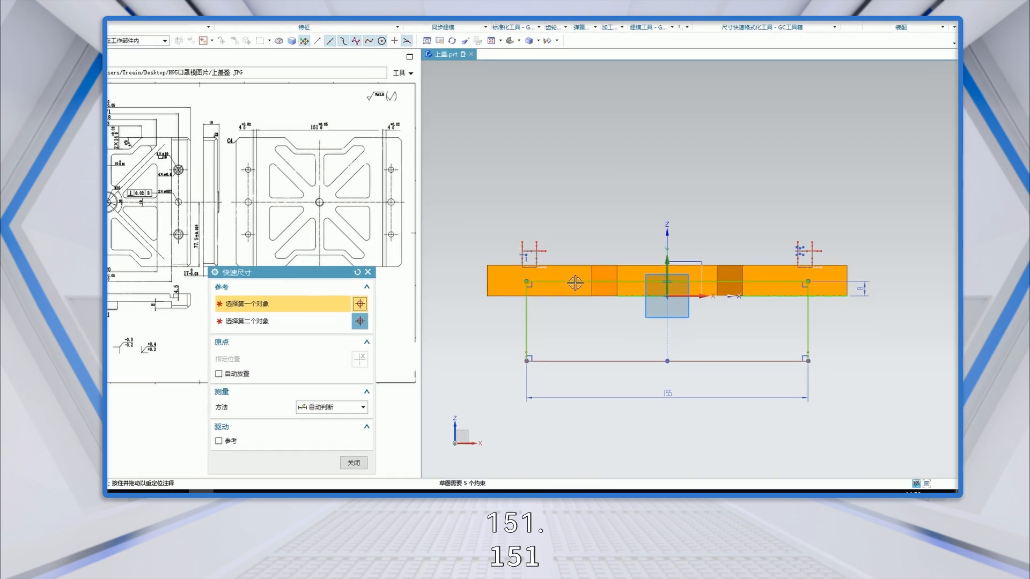
{"action": "scroll", "coordinate": [601, 284], "scroll_direction": "up", "scroll_amount": 5}
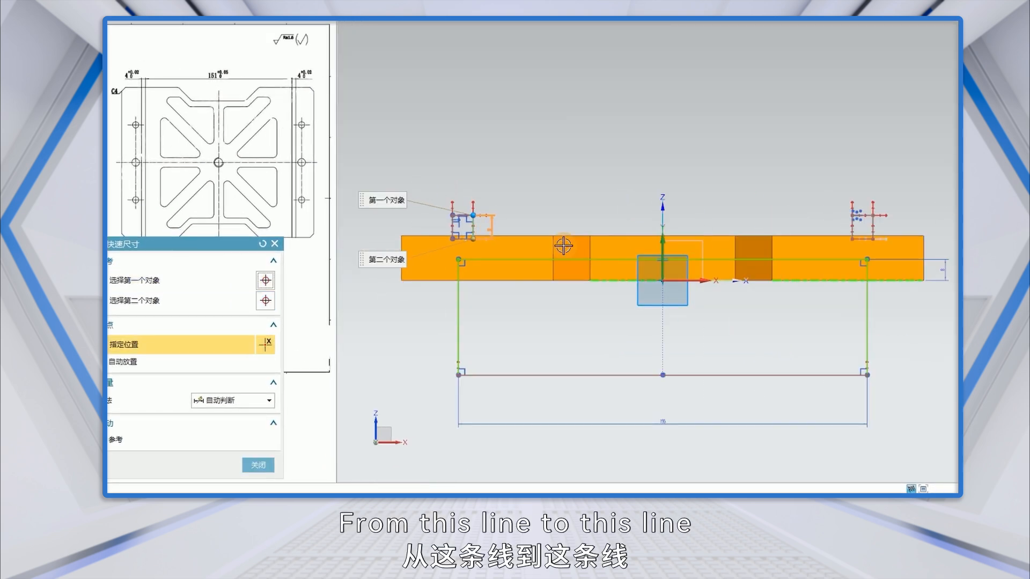
{"action": "scroll", "coordinate": [561, 244], "scroll_direction": "up", "scroll_amount": 3}
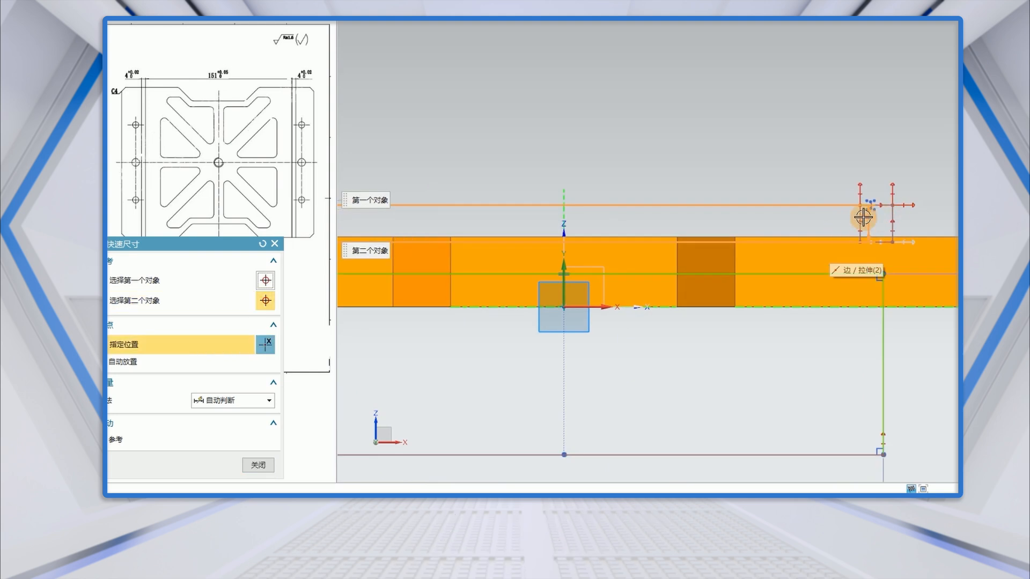
{"action": "left_click", "coordinate": [862, 207]}
{"action": "left_click", "coordinate": [570, 144]}
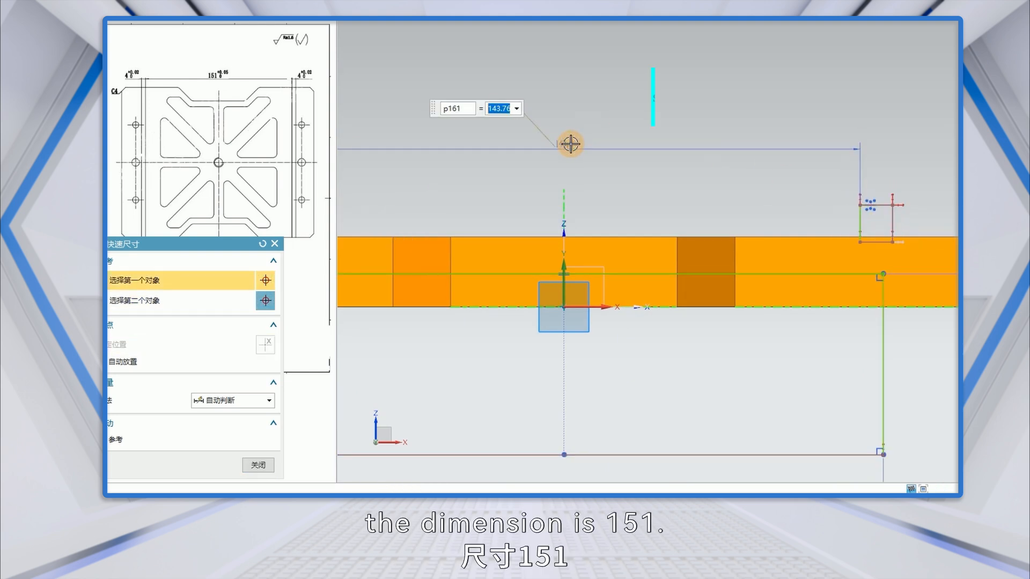
{"action": "key", "text": "Return"}
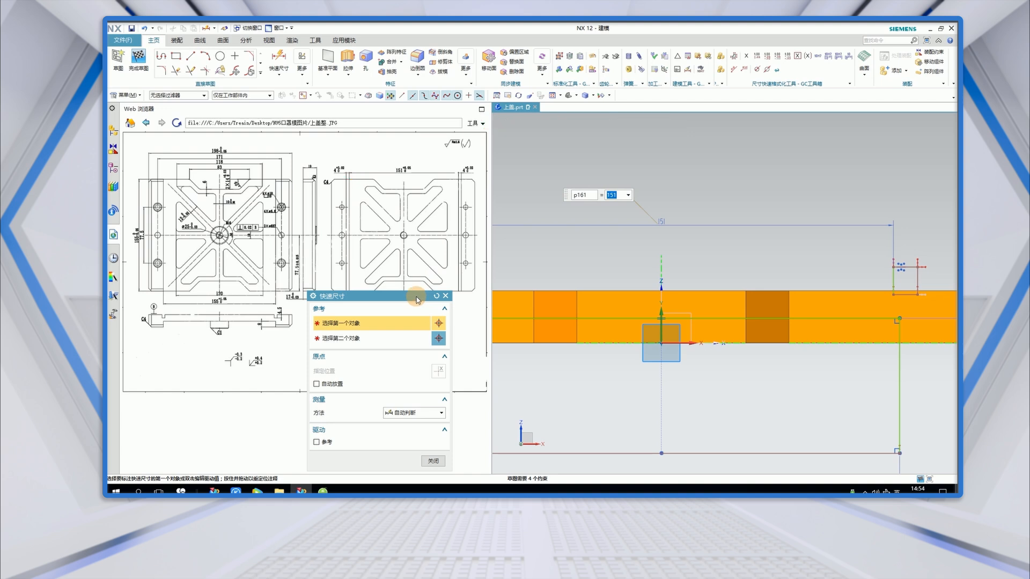
Step: Dimension the top line of the mirrored small rectangle and set its width to 4 mm
{"action": "left_click_drag", "start_coordinate": [426, 299], "coordinate": [373, 311]}
{"action": "scroll", "coordinate": [783, 332], "scroll_direction": "down", "scroll_amount": 2}
{"action": "scroll", "coordinate": [858, 308], "scroll_direction": "up", "scroll_amount": 1}
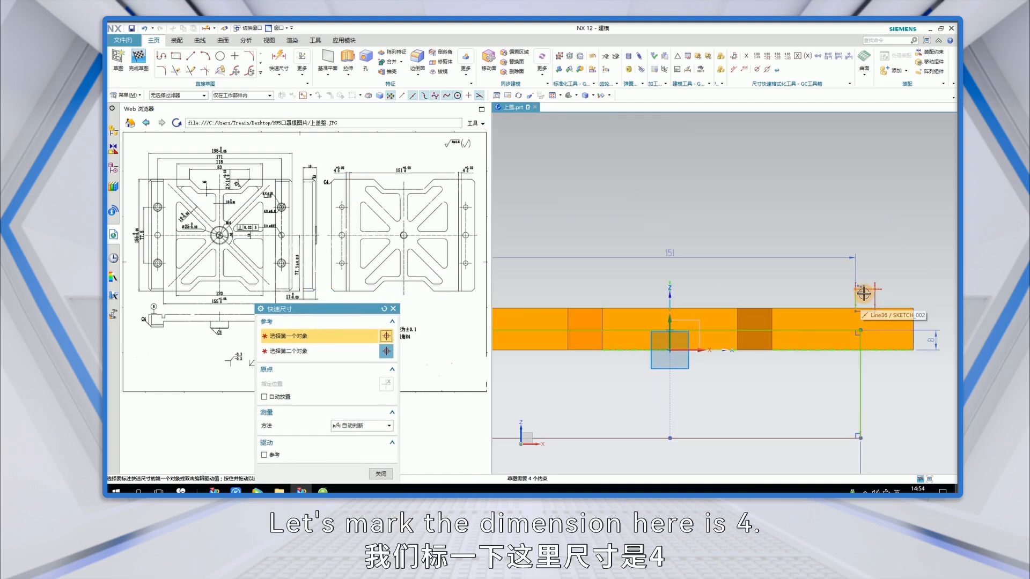
{"action": "scroll", "coordinate": [870, 292], "scroll_direction": "up", "scroll_amount": 4}
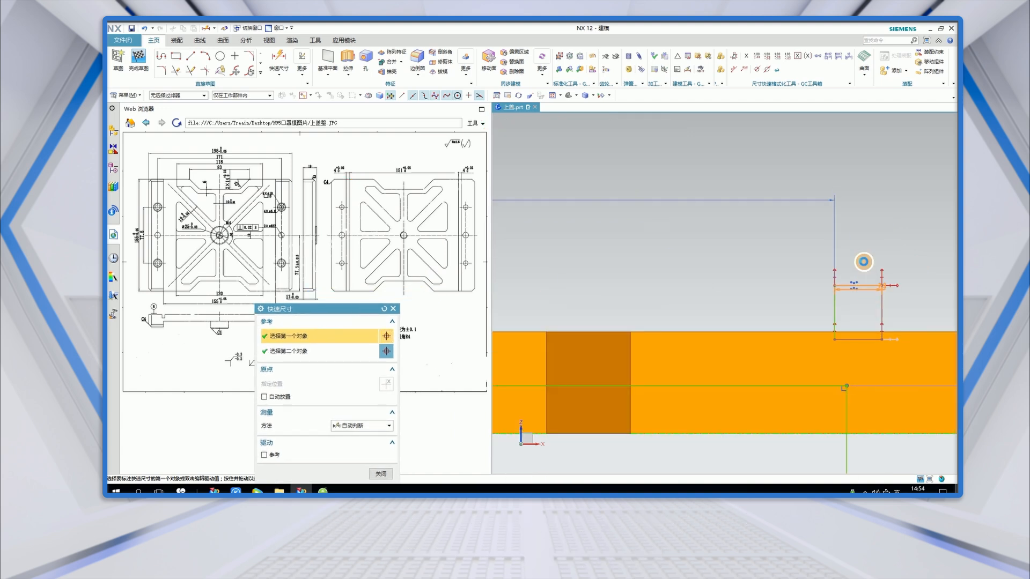
{"action": "left_click", "coordinate": [863, 258]}
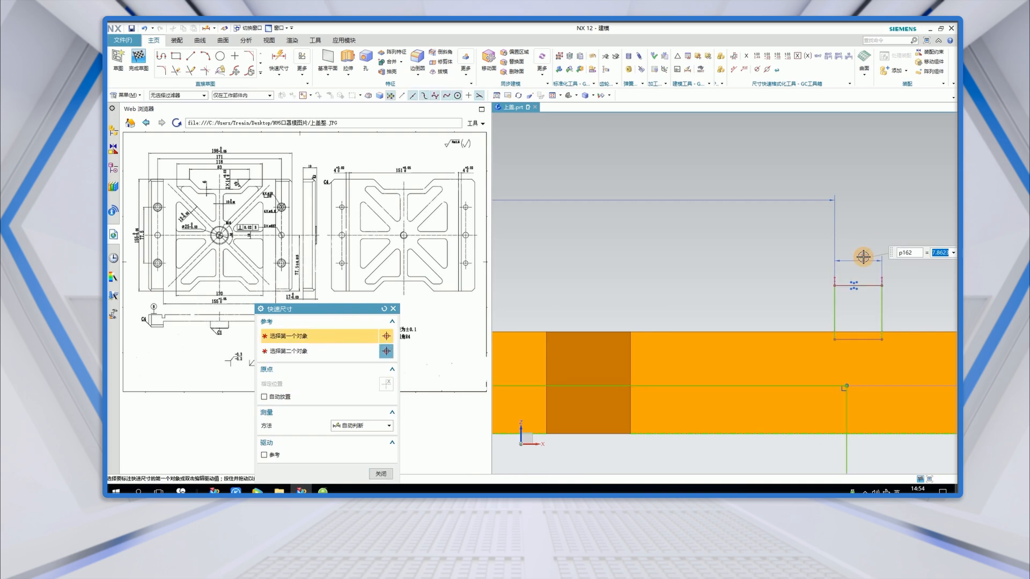
{"action": "scroll", "coordinate": [882, 286], "scroll_direction": "down", "scroll_amount": 3}
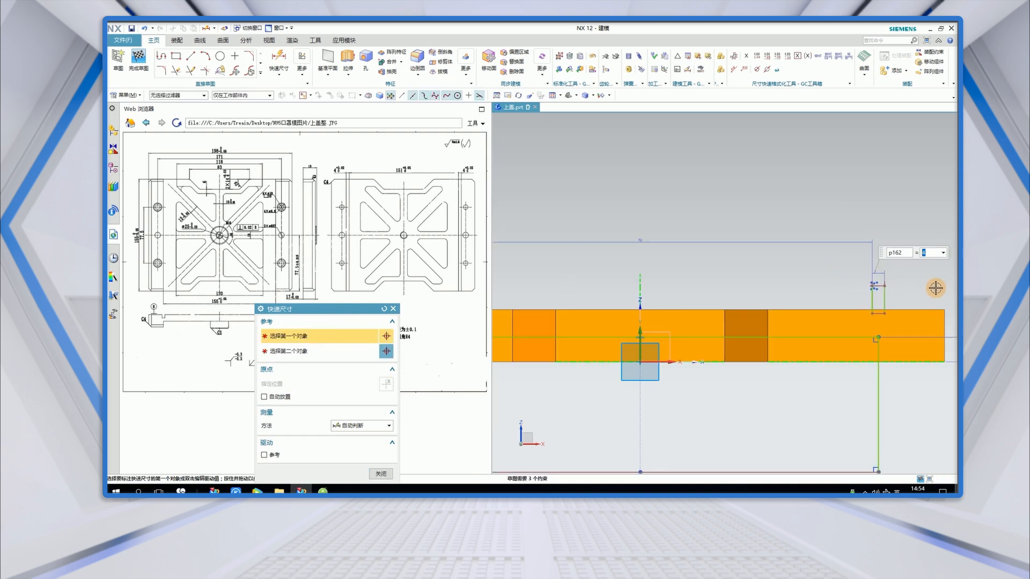
Step: Dimension the depth from the plate's top edge to the mirrored small rectangle's bottom line as 4.5 mm
{"action": "left_click_drag", "start_coordinate": [377, 311], "coordinate": [497, 324]}
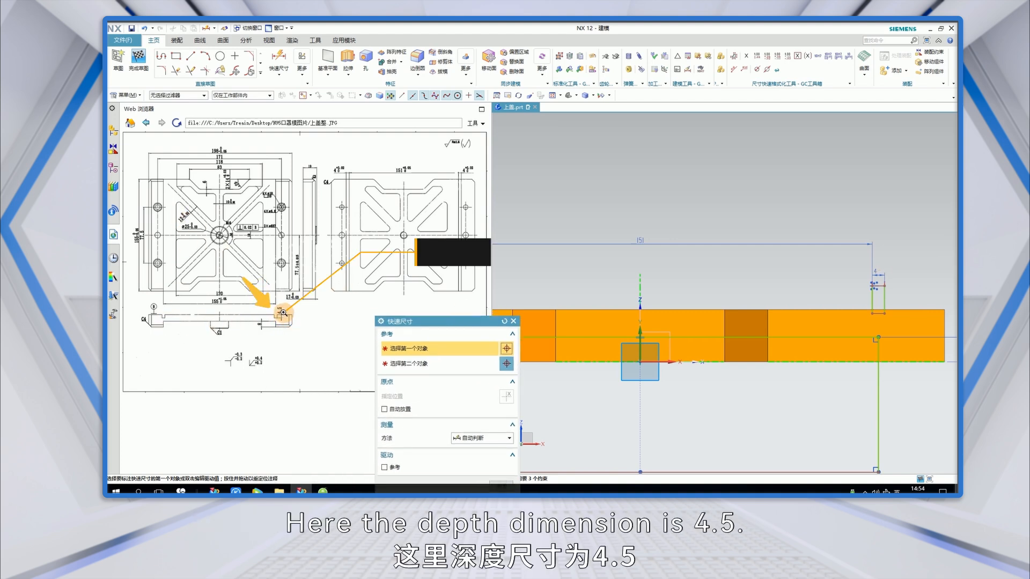
{"action": "scroll", "coordinate": [878, 314], "scroll_direction": "up", "scroll_amount": 5}
{"action": "scroll", "coordinate": [880, 309], "scroll_direction": "up", "scroll_amount": 1}
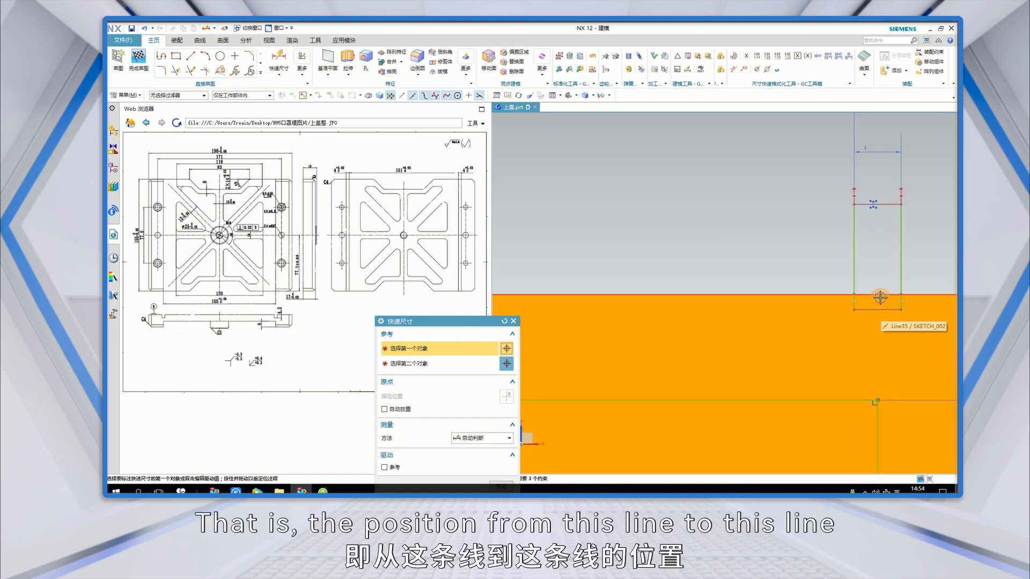
{"action": "left_click", "coordinate": [879, 296]}
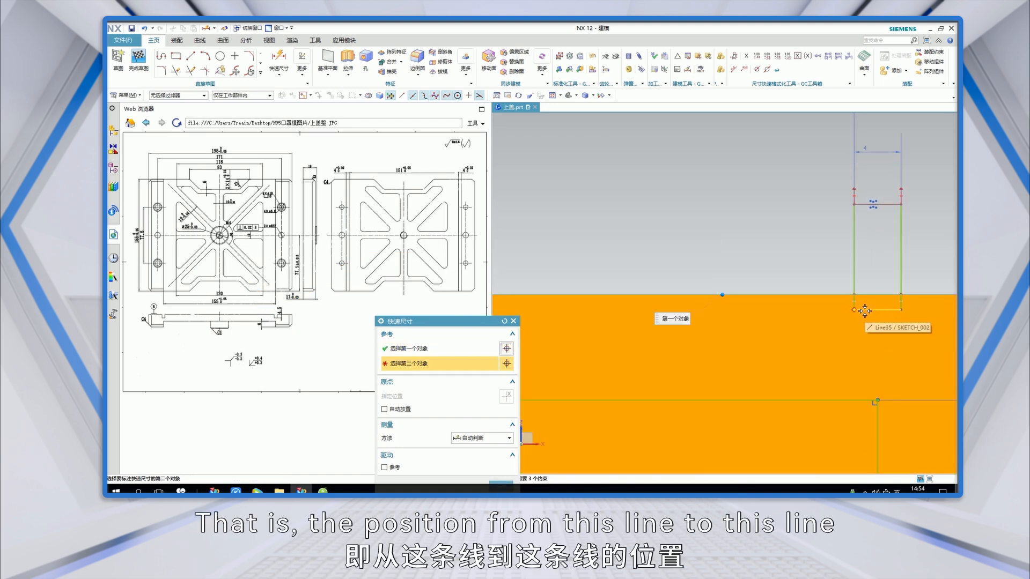
{"action": "left_click", "coordinate": [866, 311]}
{"action": "left_click", "coordinate": [811, 304]}
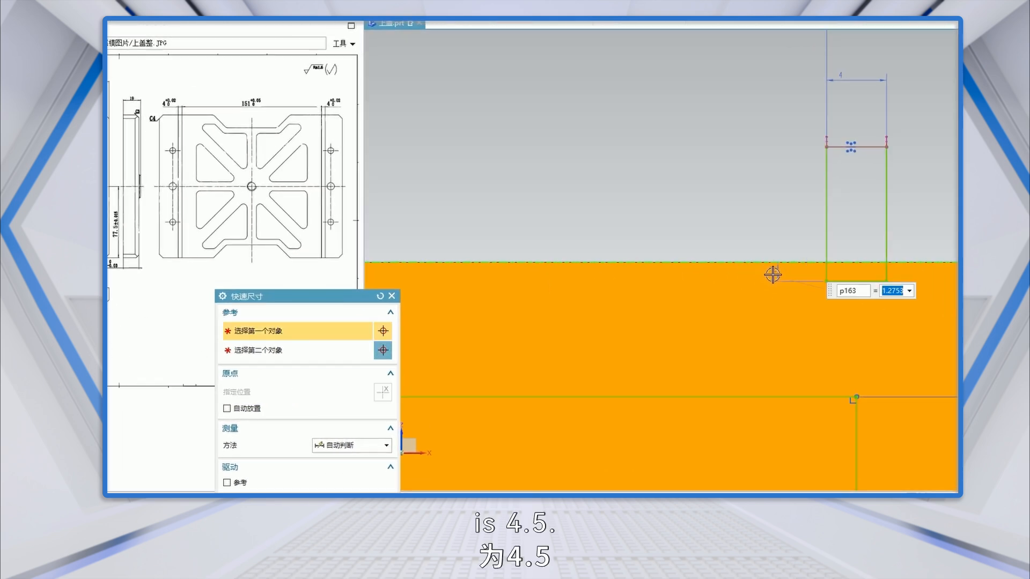
{"action": "type", "text": "4.5"}
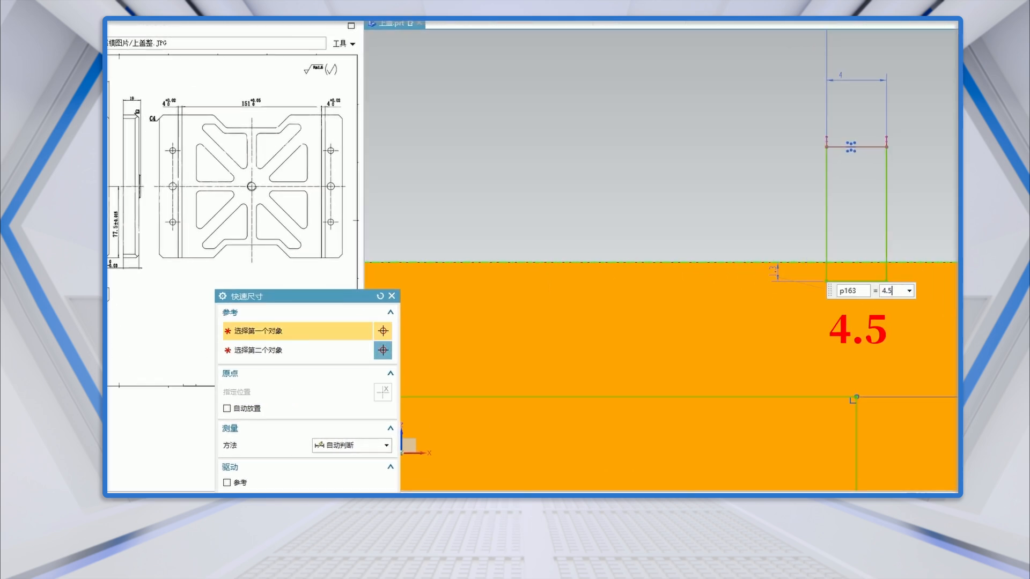
{"action": "key", "text": "Return"}
{"action": "scroll", "coordinate": [832, 270], "scroll_direction": "down", "scroll_amount": 6}
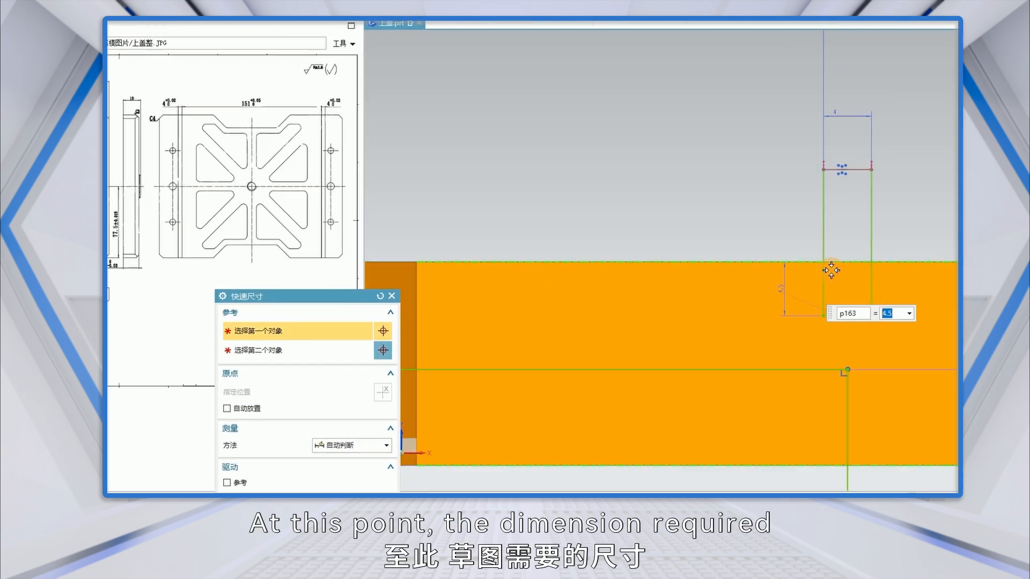
{"action": "scroll", "coordinate": [874, 300], "scroll_direction": "down", "scroll_amount": 2}
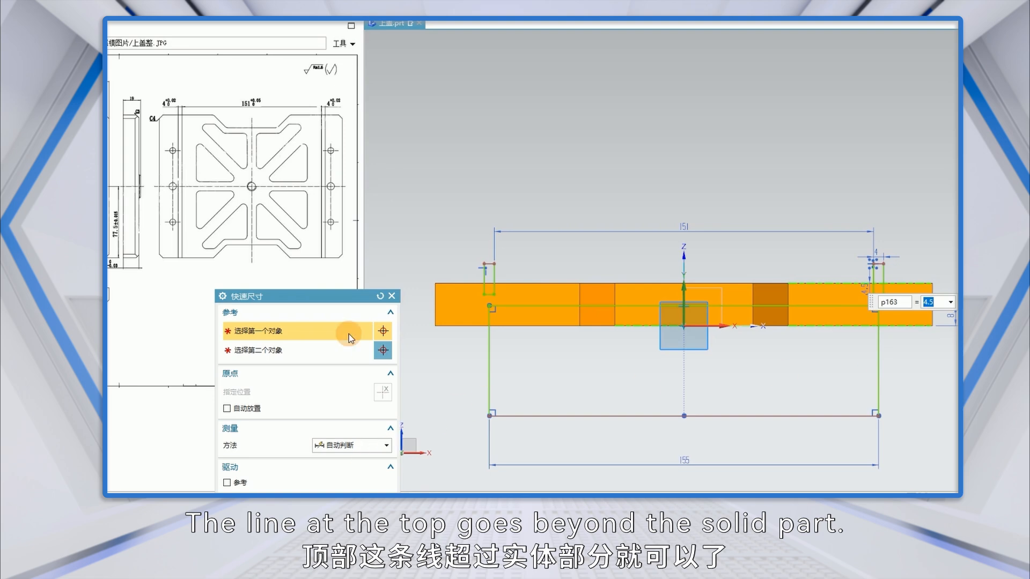
Step: Finish the slot sketch and start an extrusion with all of its curves selected
{"action": "left_click_drag", "start_coordinate": [356, 298], "coordinate": [359, 181]}
{"action": "left_click", "coordinate": [379, 390]}
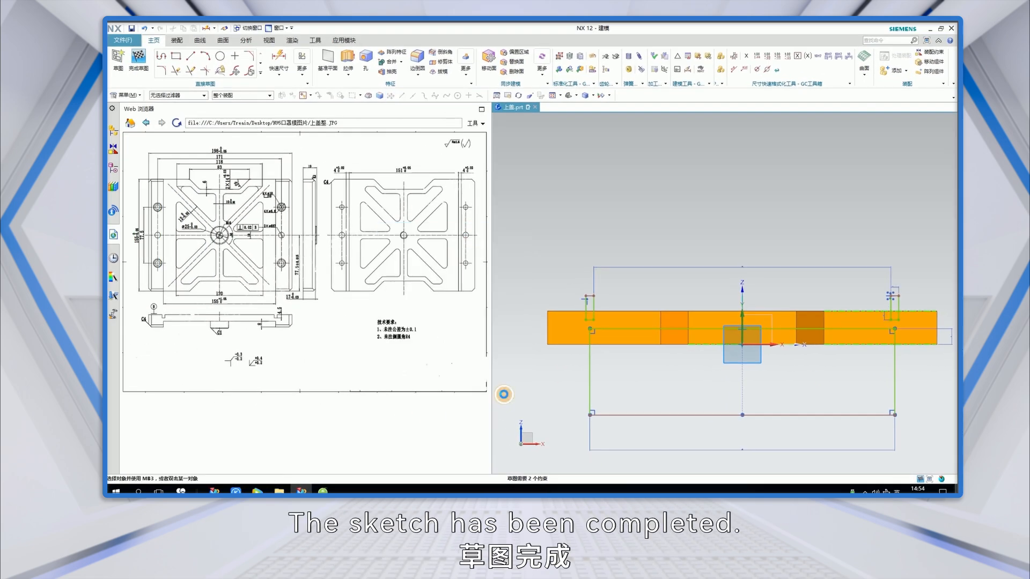
{"action": "left_click", "coordinate": [138, 57]}
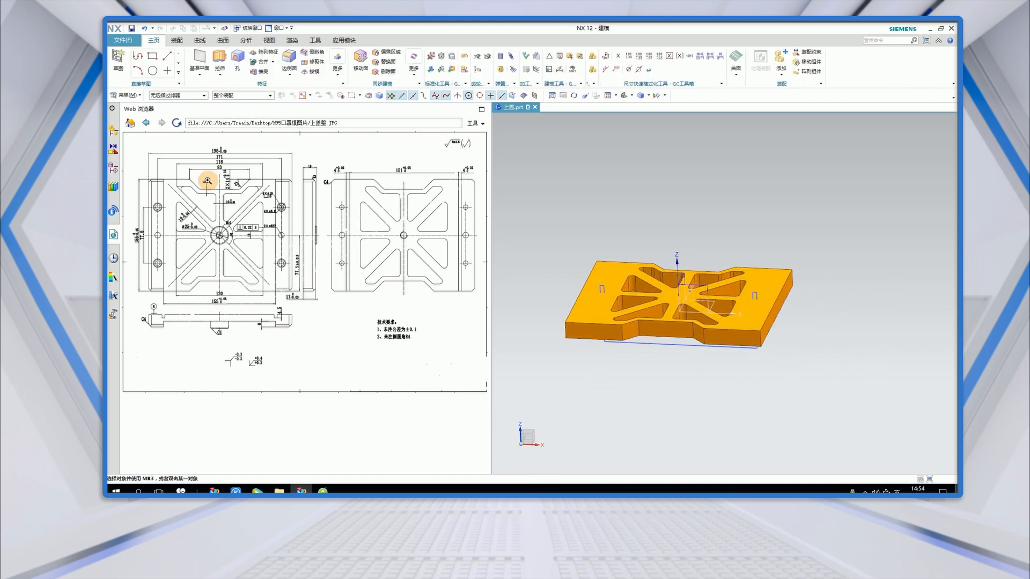
{"action": "left_click", "coordinate": [220, 60]}
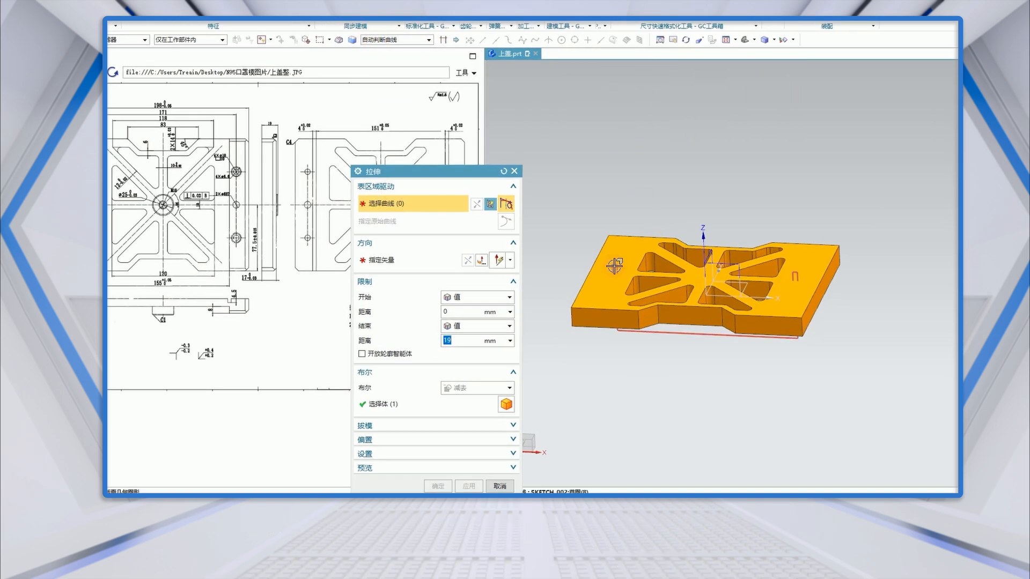
{"action": "left_click", "coordinate": [614, 266]}
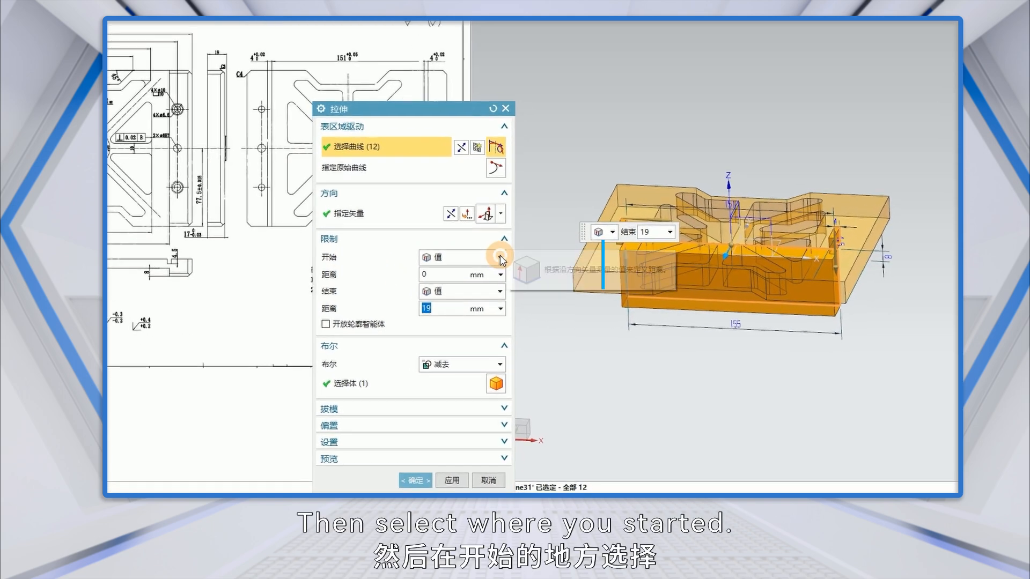
Step: Try using Until Next for both the start and end limits of the extrusion
{"action": "left_click", "coordinate": [501, 260]}
{"action": "left_click", "coordinate": [465, 296]}
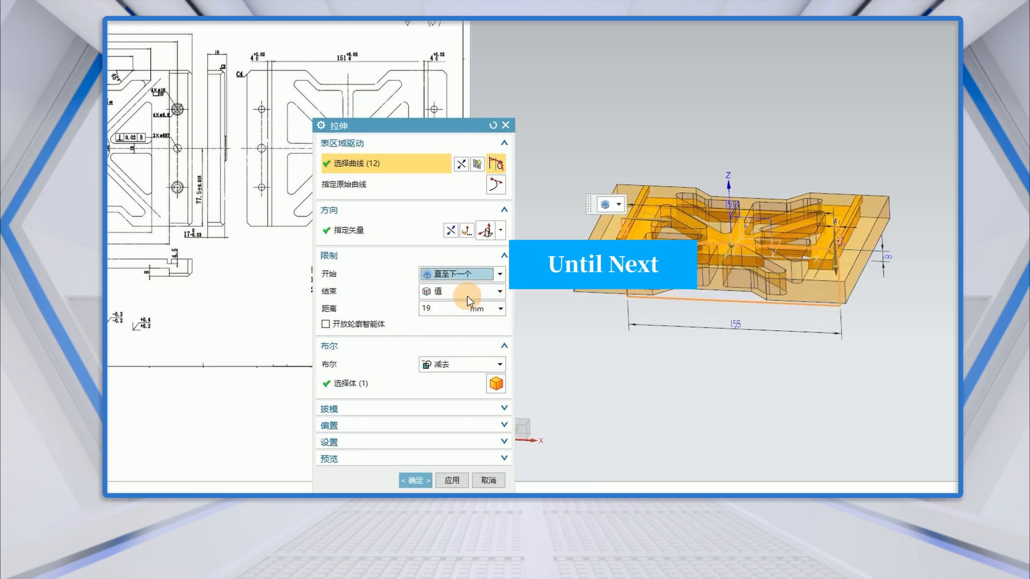
{"action": "left_click", "coordinate": [500, 291]}
{"action": "left_click", "coordinate": [461, 333]}
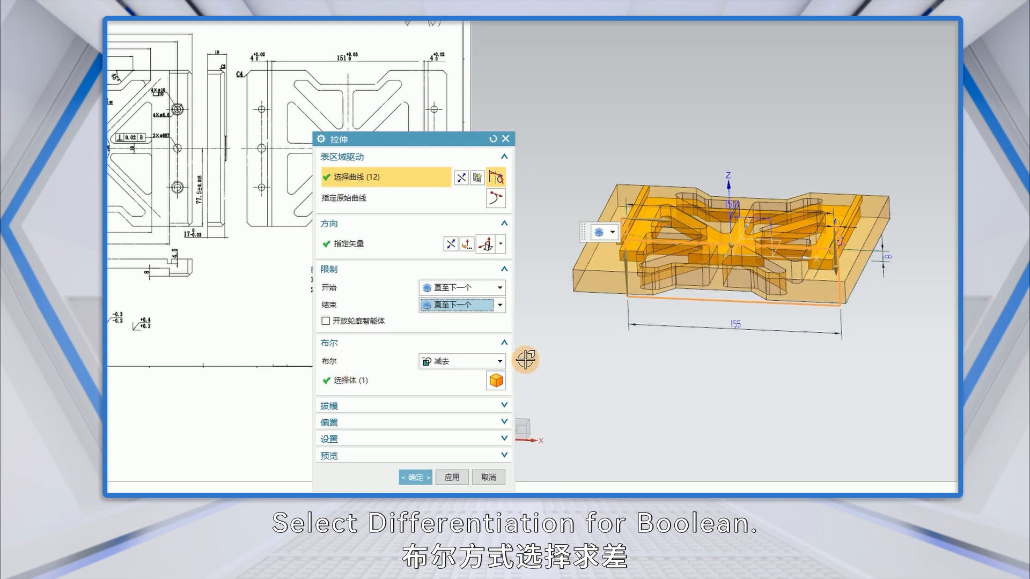
Step: Return the extrusion's start and end limits to Value
{"action": "left_click", "coordinate": [499, 288]}
{"action": "left_click", "coordinate": [452, 304]}
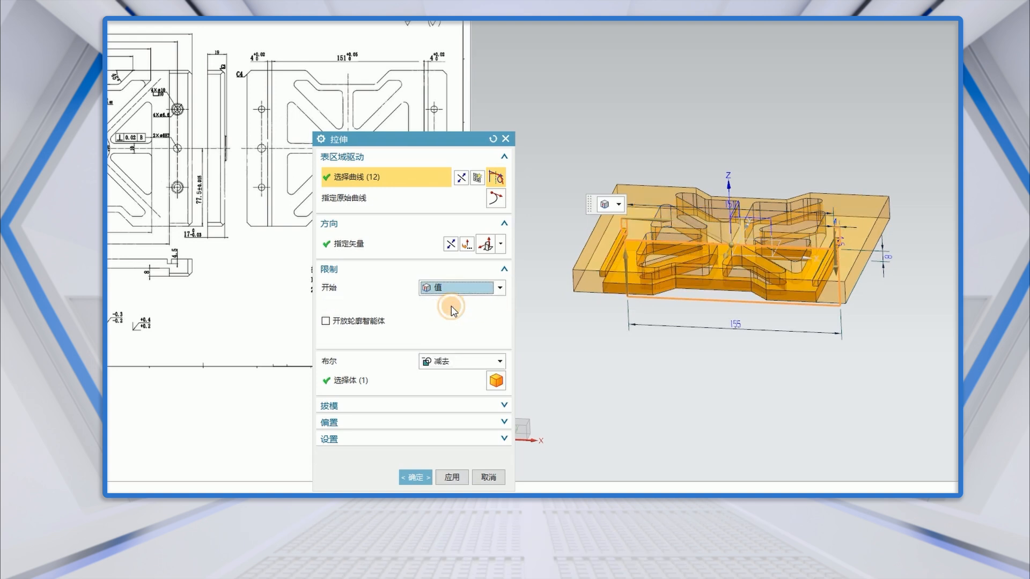
{"action": "left_click", "coordinate": [501, 308]}
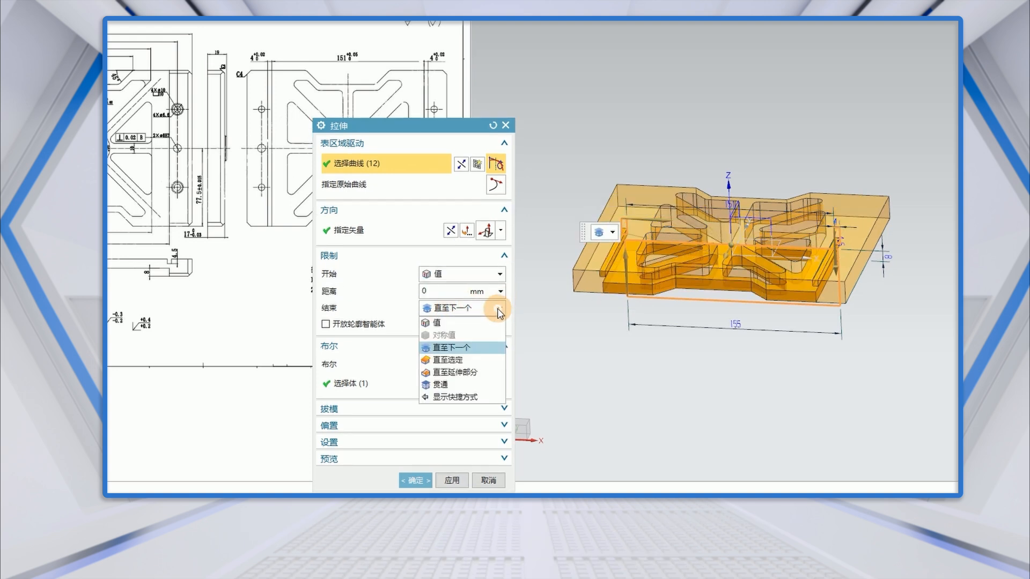
{"action": "left_click", "coordinate": [461, 320]}
Step: Cut the slots through the plate with a symmetric-value extrusion of 105 mm using Subtract
{"action": "left_click", "coordinate": [501, 258]}
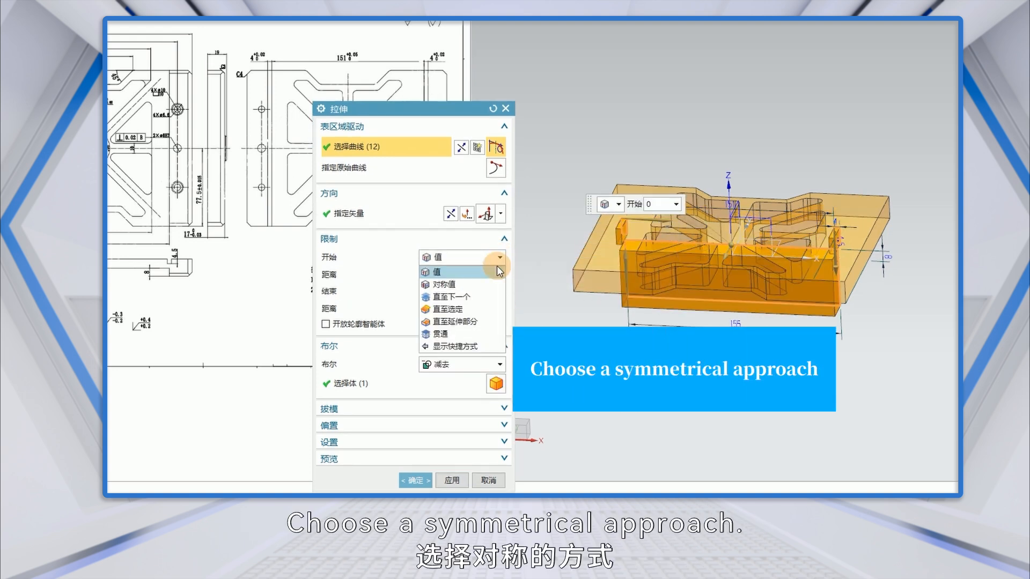
{"action": "left_click", "coordinate": [453, 285]}
{"action": "middle_click_drag", "start_coordinate": [707, 345], "coordinate": [691, 330]}
{"action": "left_click_drag", "start_coordinate": [694, 291], "coordinate": [621, 386]}
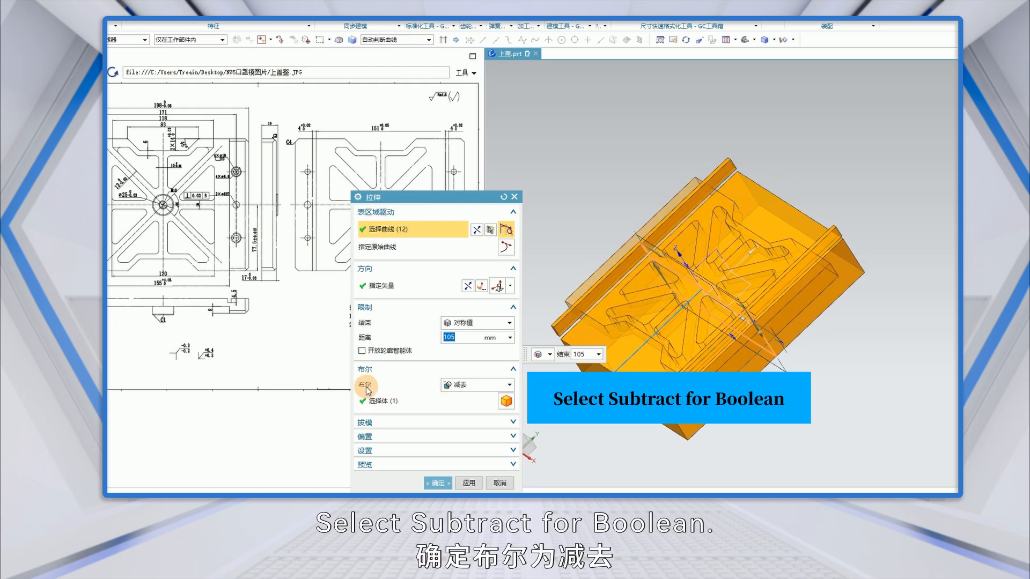
{"action": "left_click", "coordinate": [438, 483]}
Step: Hide the slot sketch beneath the plate
{"action": "middle_click_drag", "start_coordinate": [611, 371], "coordinate": [637, 340]}
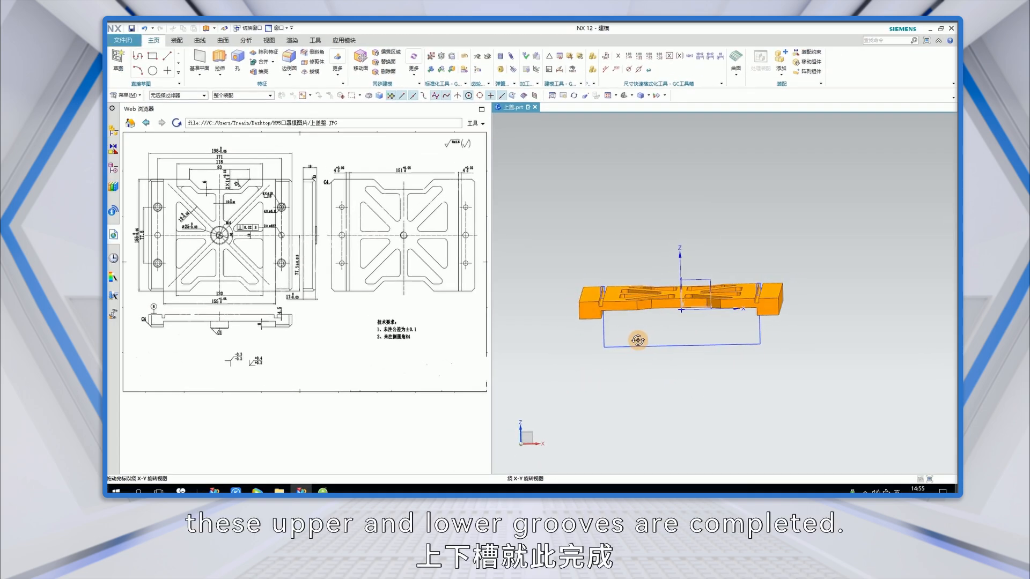
{"action": "right_click", "coordinate": [607, 338]}
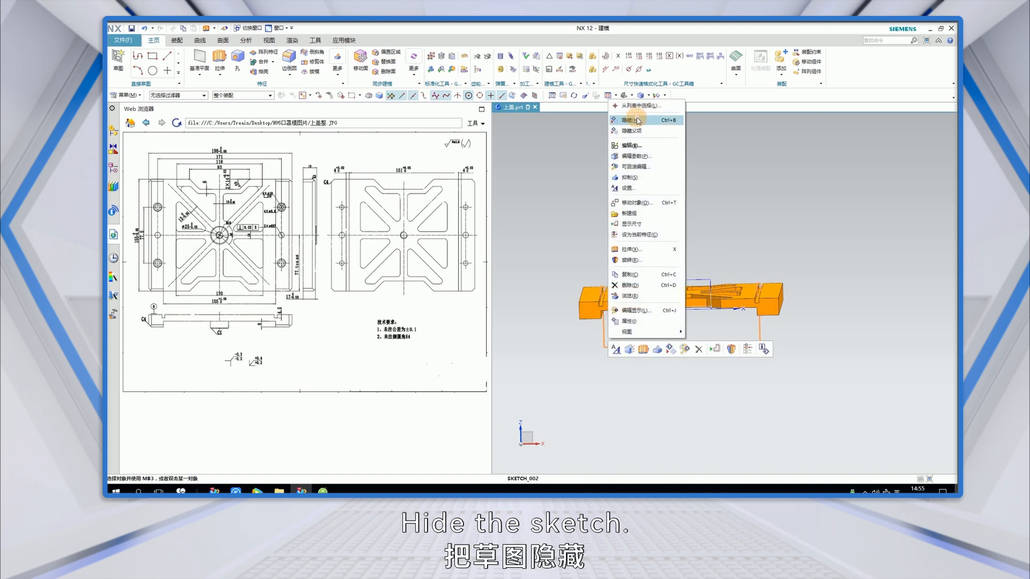
{"action": "left_click", "coordinate": [638, 121]}
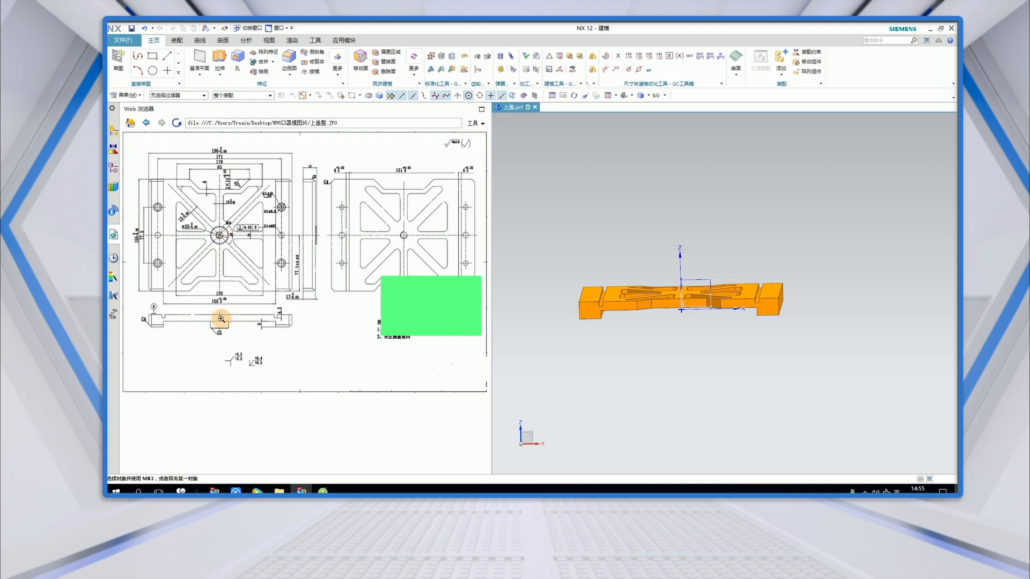
Step: Create a new sketch on the top face of the plate's recessed rib area between the two slots
{"action": "middle_click_drag", "start_coordinate": [572, 242], "coordinate": [643, 239]}
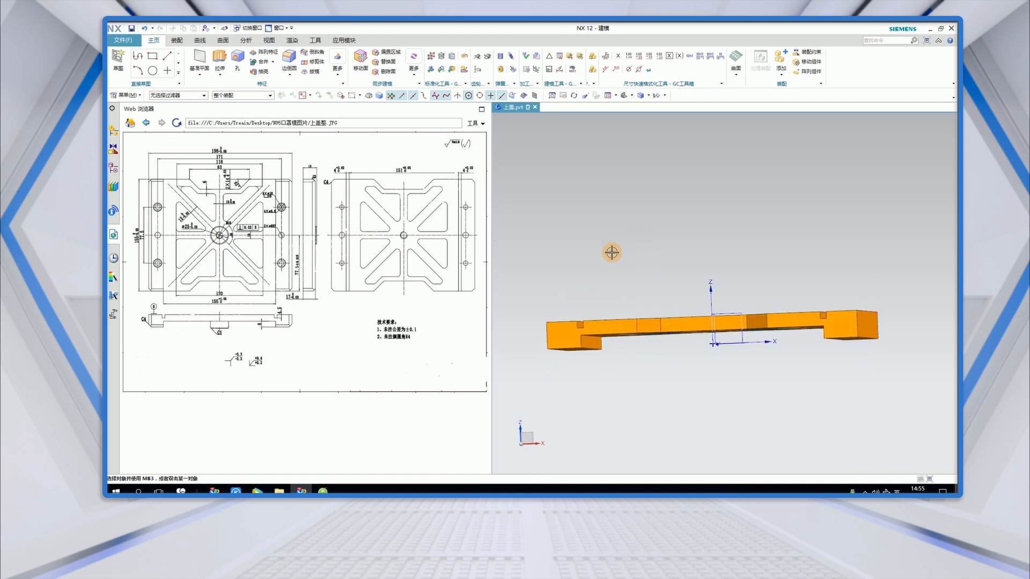
{"action": "middle_click_drag", "start_coordinate": [671, 259], "coordinate": [669, 268]}
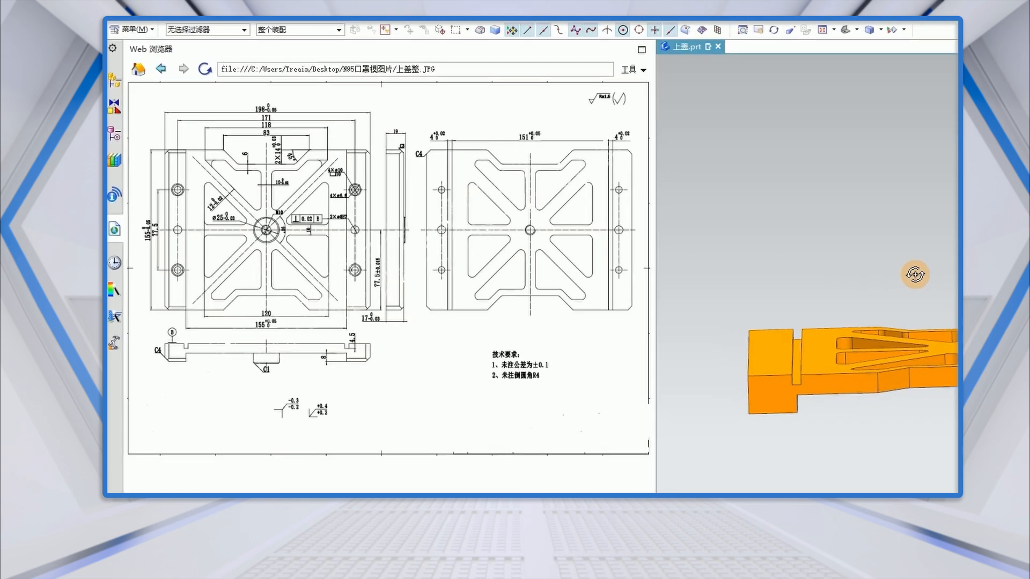
{"action": "middle_click_drag", "start_coordinate": [915, 275], "coordinate": [912, 268]}
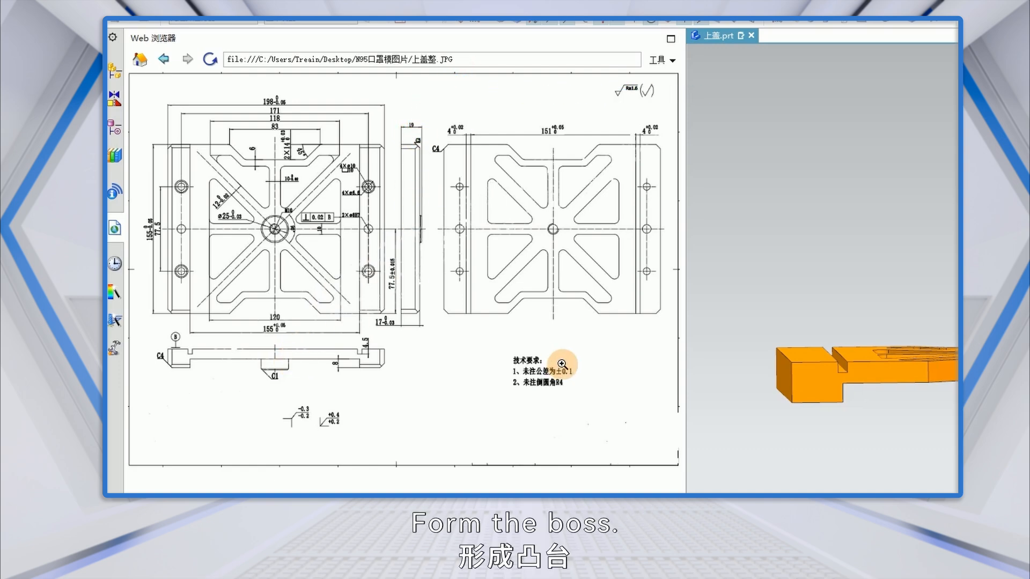
{"action": "left_click", "coordinate": [118, 58]}
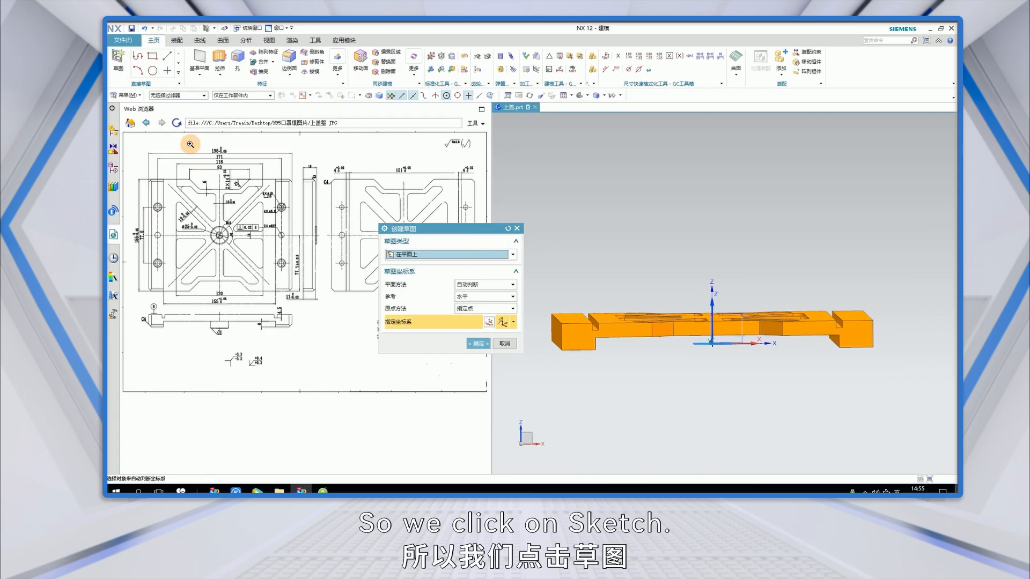
{"action": "middle_click_drag", "start_coordinate": [650, 260], "coordinate": [650, 266]}
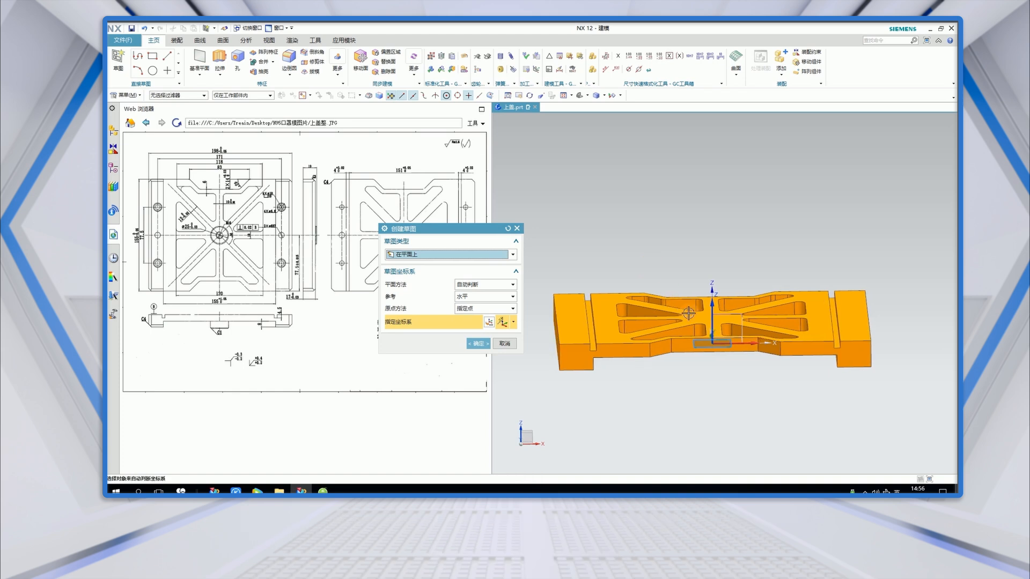
{"action": "scroll", "coordinate": [716, 322], "scroll_direction": "up", "scroll_amount": 2}
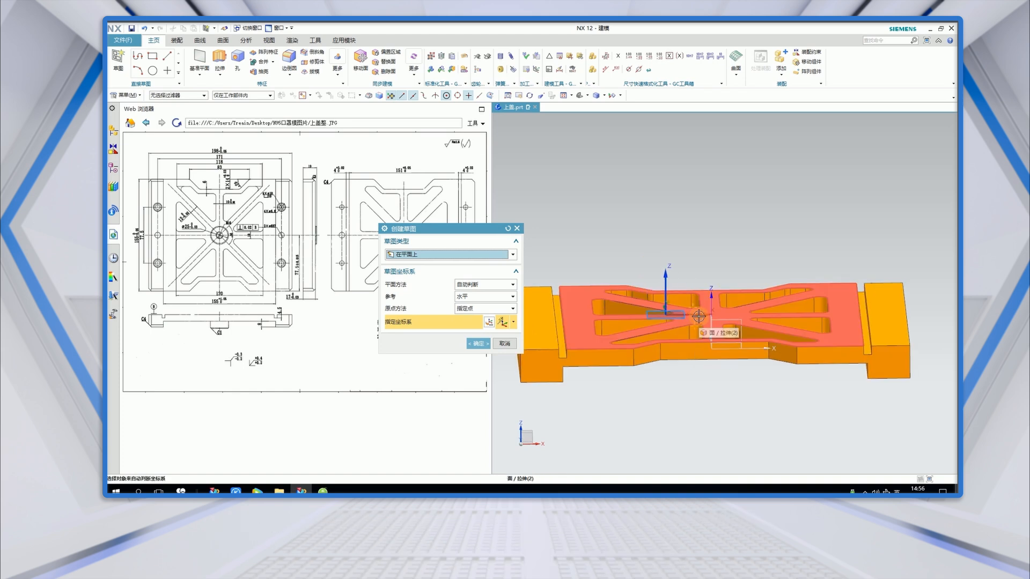
{"action": "left_click", "coordinate": [699, 315]}
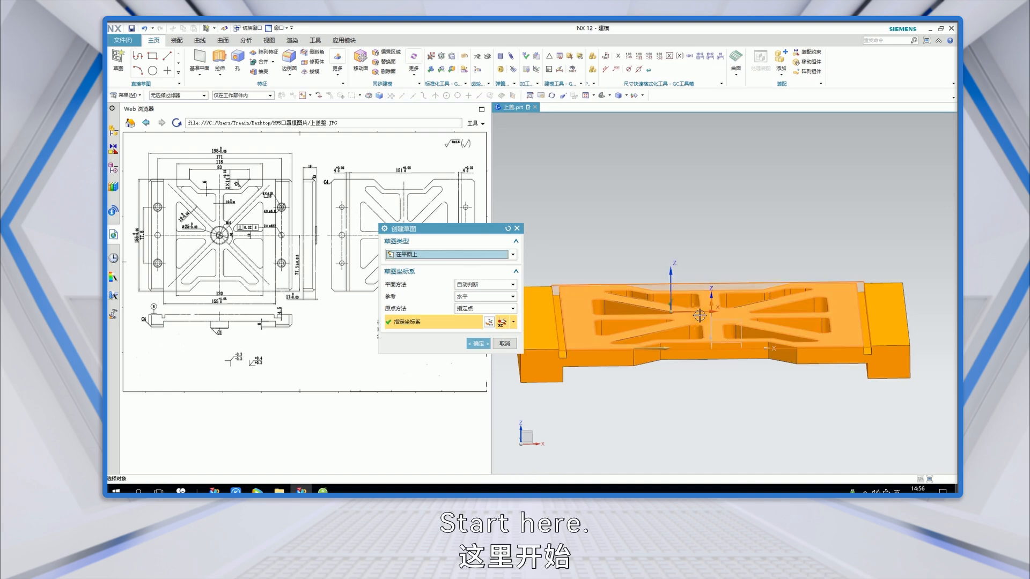
{"action": "left_click", "coordinate": [476, 346]}
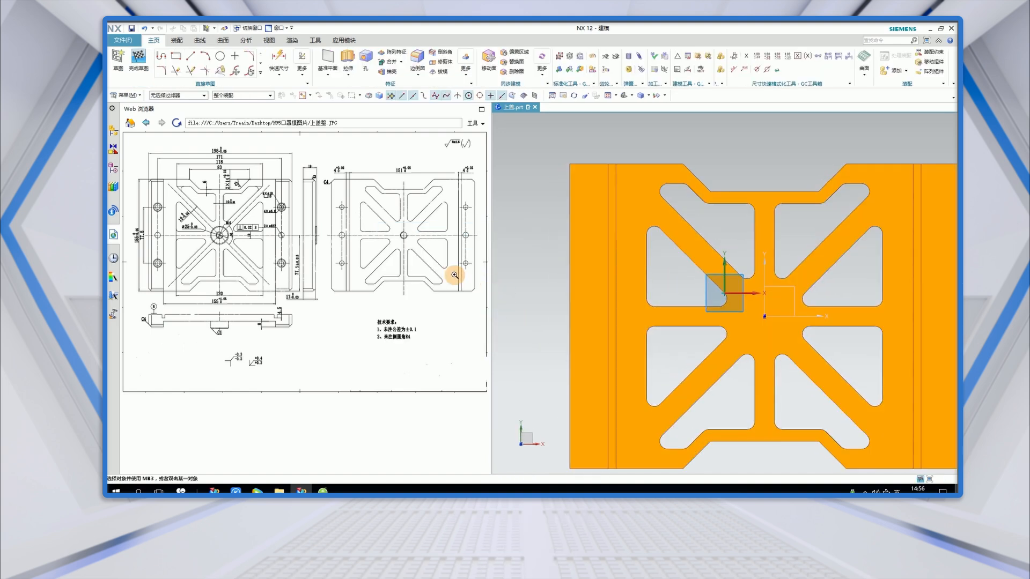
Step: Sketch a circle about 37 mm in diameter near the centre hub of the plate
{"action": "left_click", "coordinate": [220, 56]}
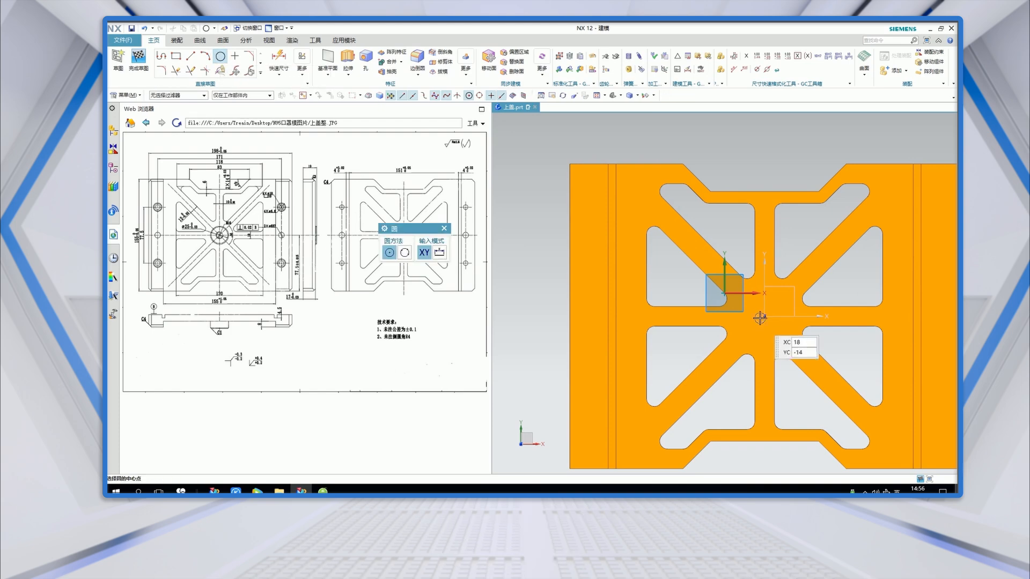
{"action": "scroll", "coordinate": [717, 294], "scroll_direction": "up", "scroll_amount": 3}
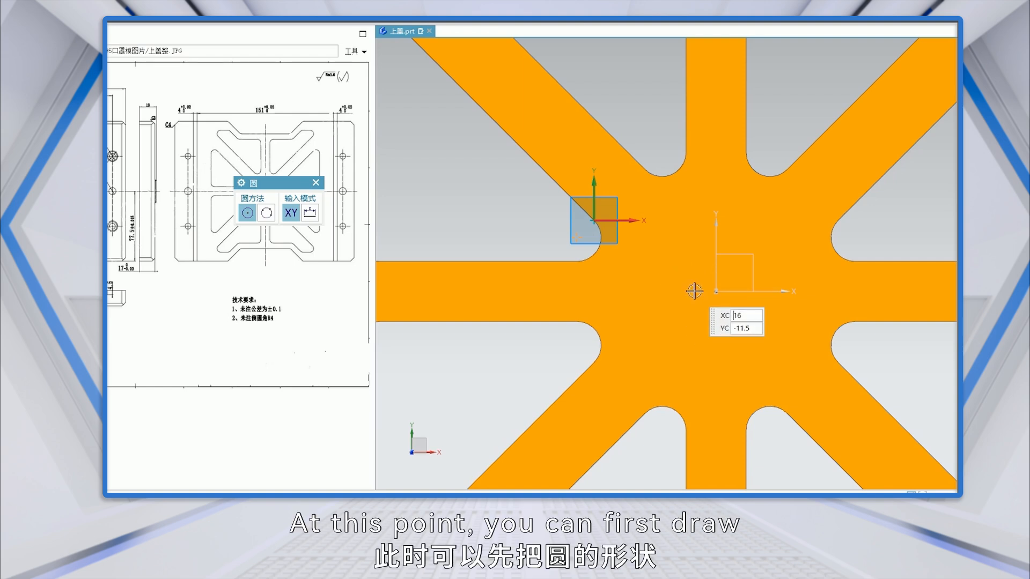
{"action": "left_click", "coordinate": [667, 267]}
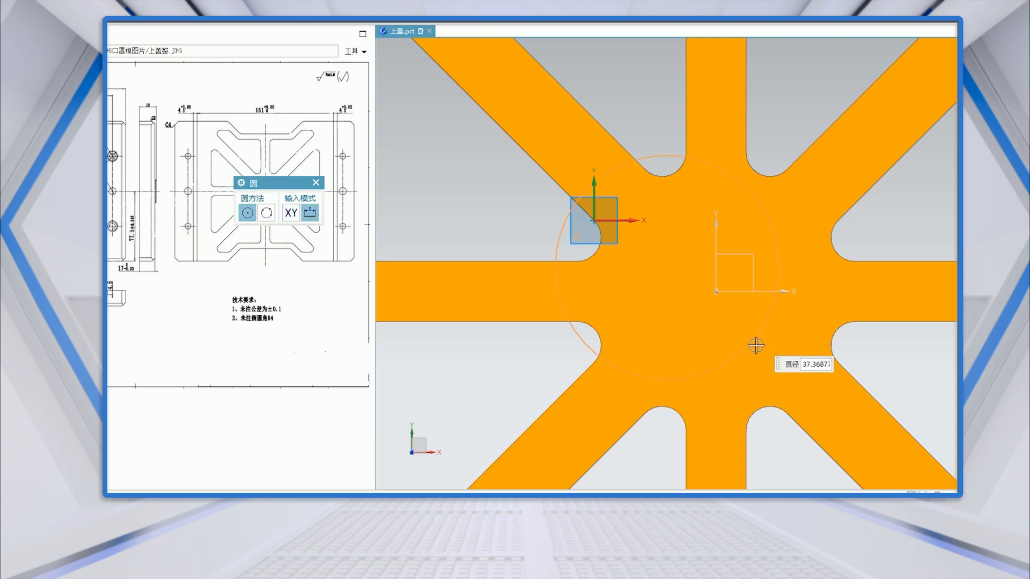
{"action": "left_click", "coordinate": [750, 339]}
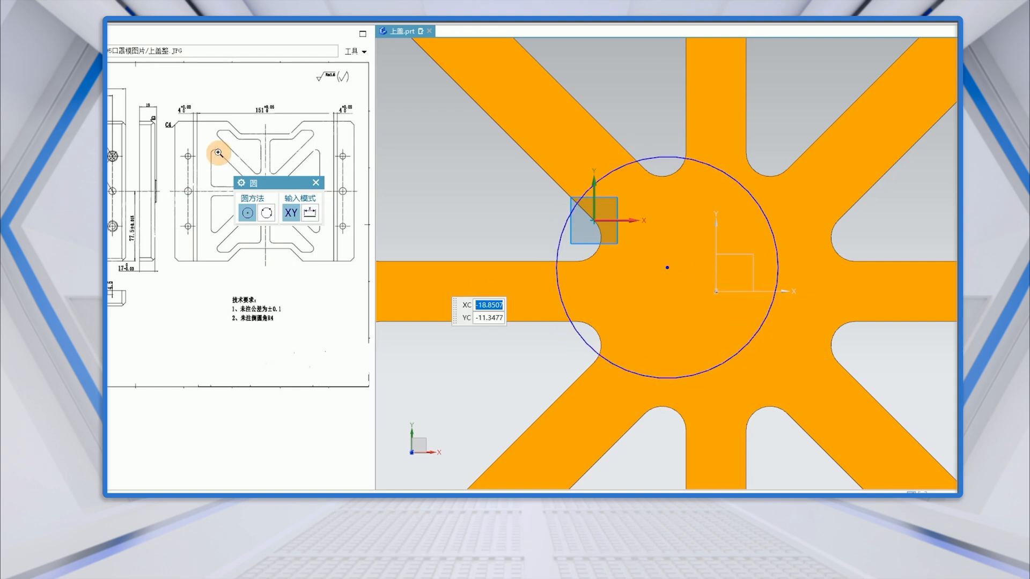
{"action": "left_click", "coordinate": [316, 183]}
Step: Dimension the boss circle's diameter as 25 mm
{"action": "key", "text": "d"}
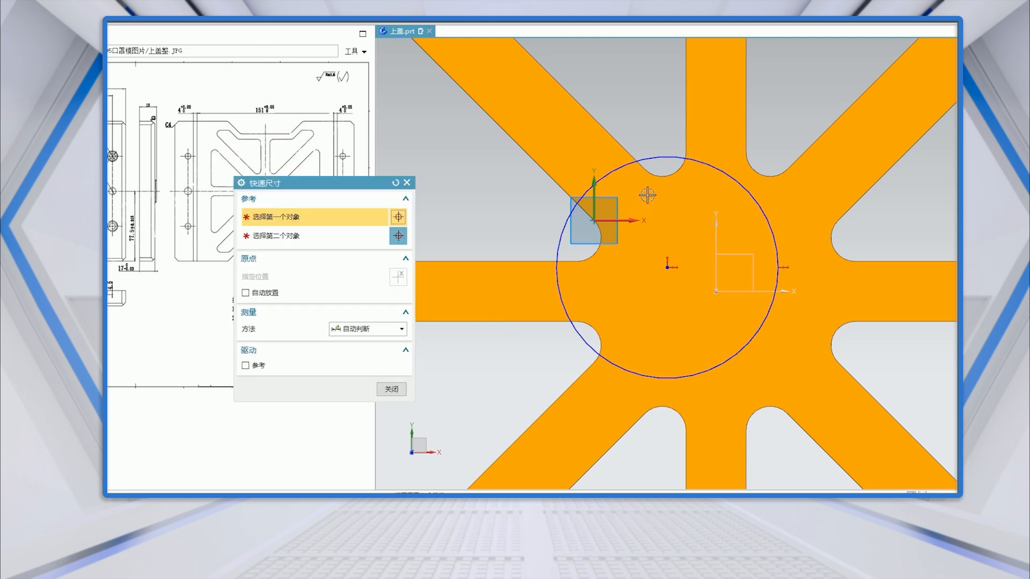
{"action": "left_click", "coordinate": [663, 158]}
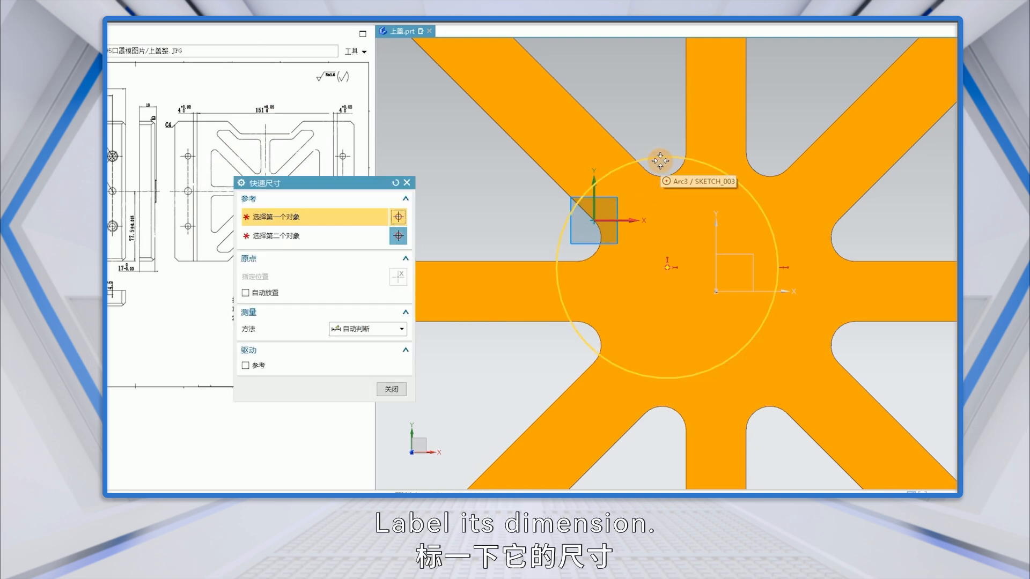
{"action": "left_click", "coordinate": [637, 113]}
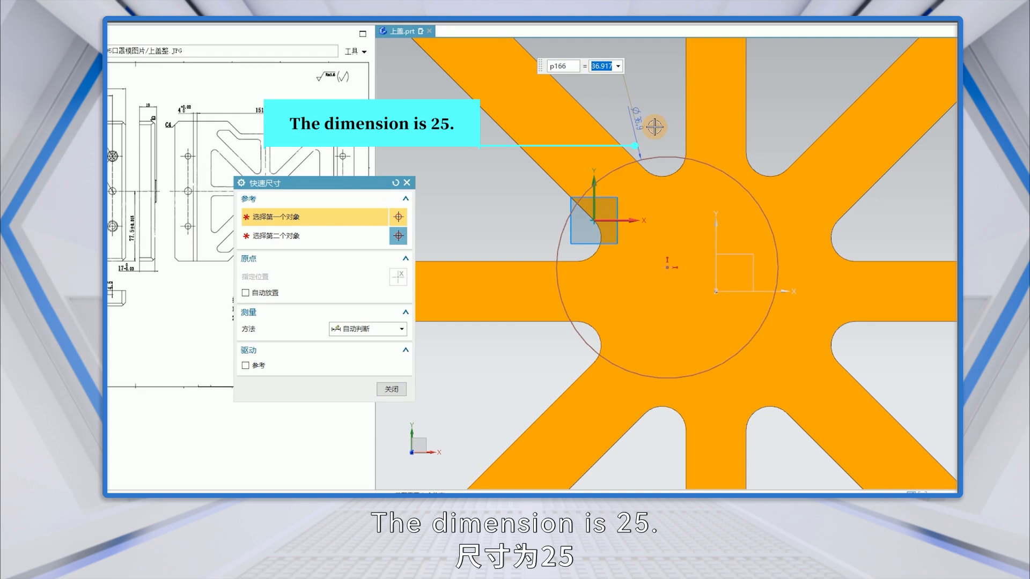
{"action": "type", "text": "25"}
{"action": "key", "text": "Return"}
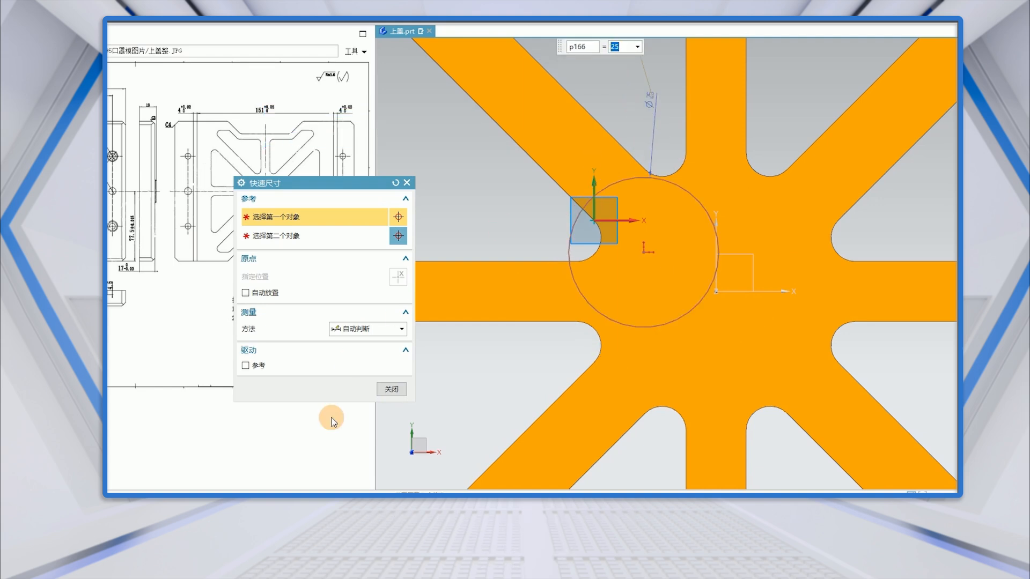
{"action": "left_click", "coordinate": [392, 389]}
Step: Constrain the circle's centre onto the datum X and Y axes with Point on Curve, and finish the sketch
{"action": "left_click", "coordinate": [642, 252]}
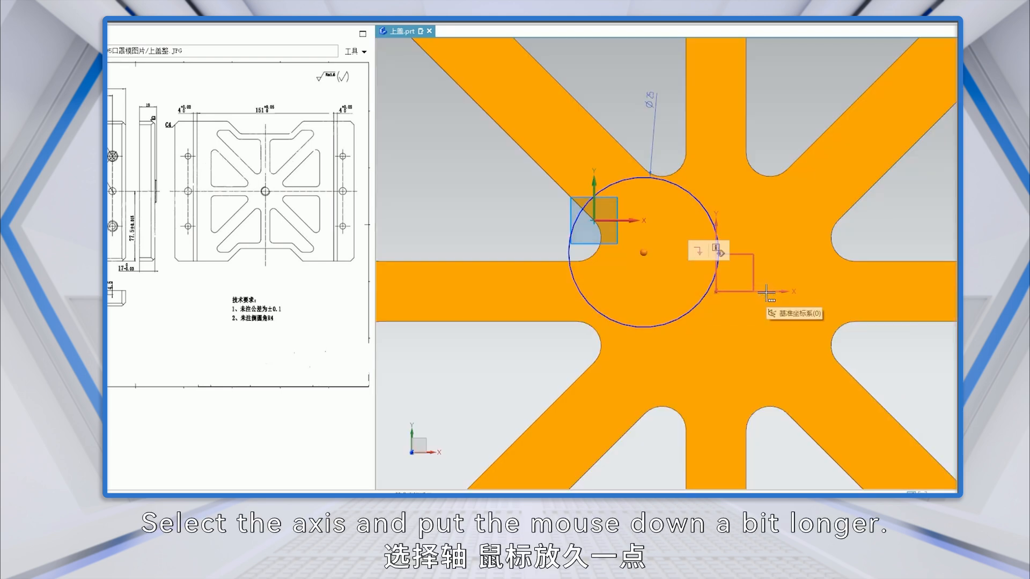
{"action": "left_click", "coordinate": [766, 292]}
{"action": "left_click", "coordinate": [817, 312]}
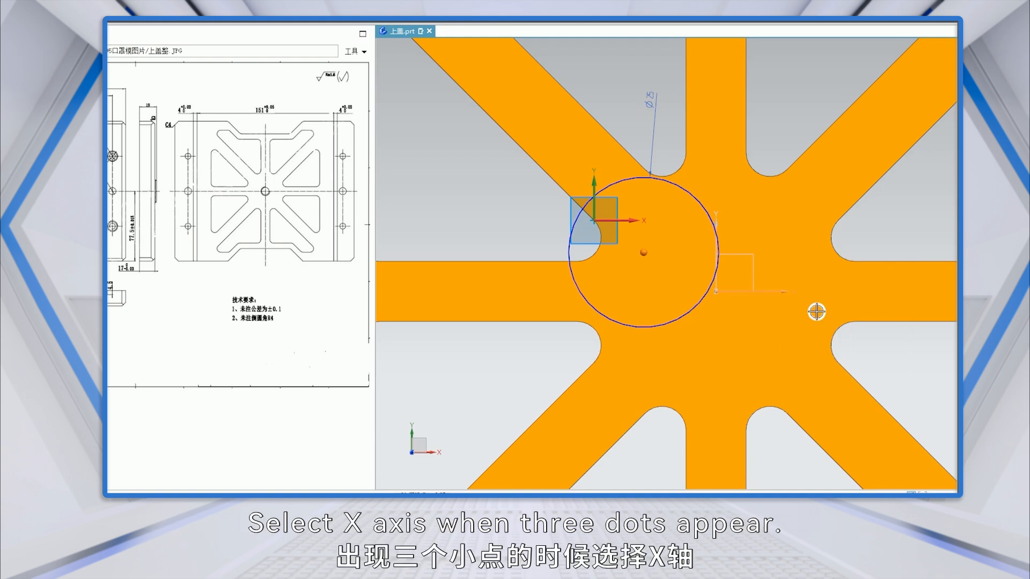
{"action": "left_click", "coordinate": [839, 294]}
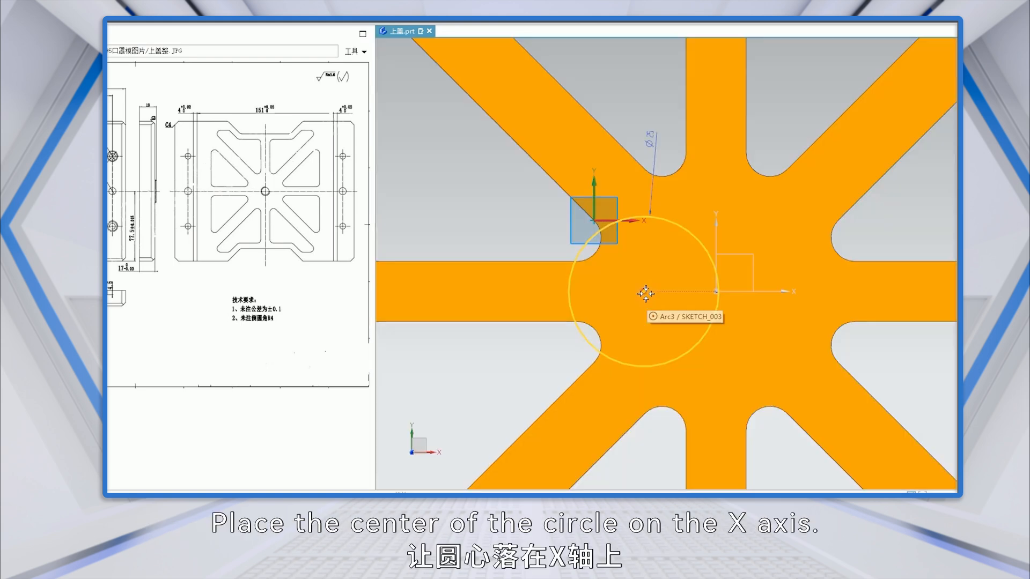
{"action": "left_click", "coordinate": [717, 229]}
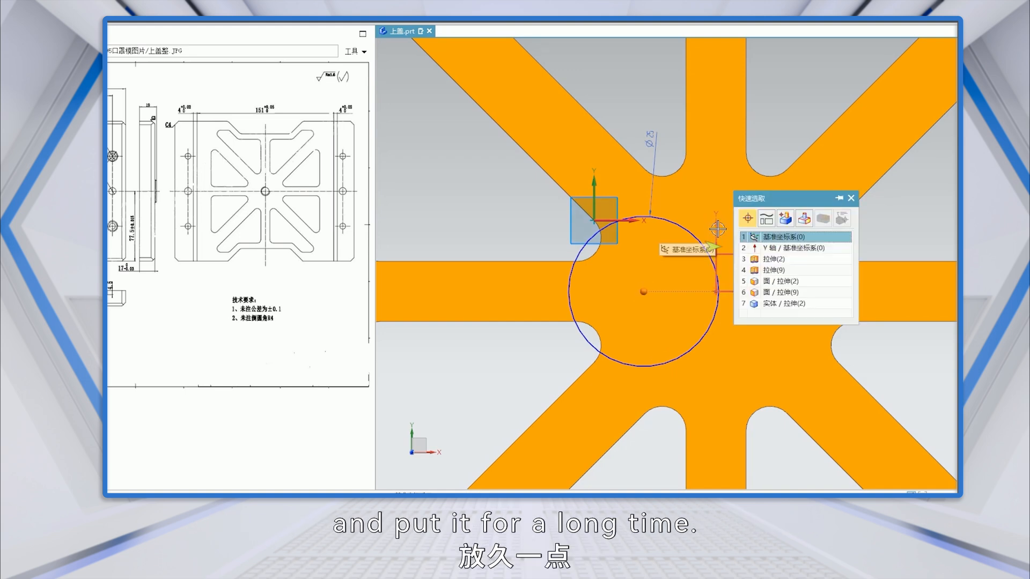
{"action": "left_click", "coordinate": [773, 250]}
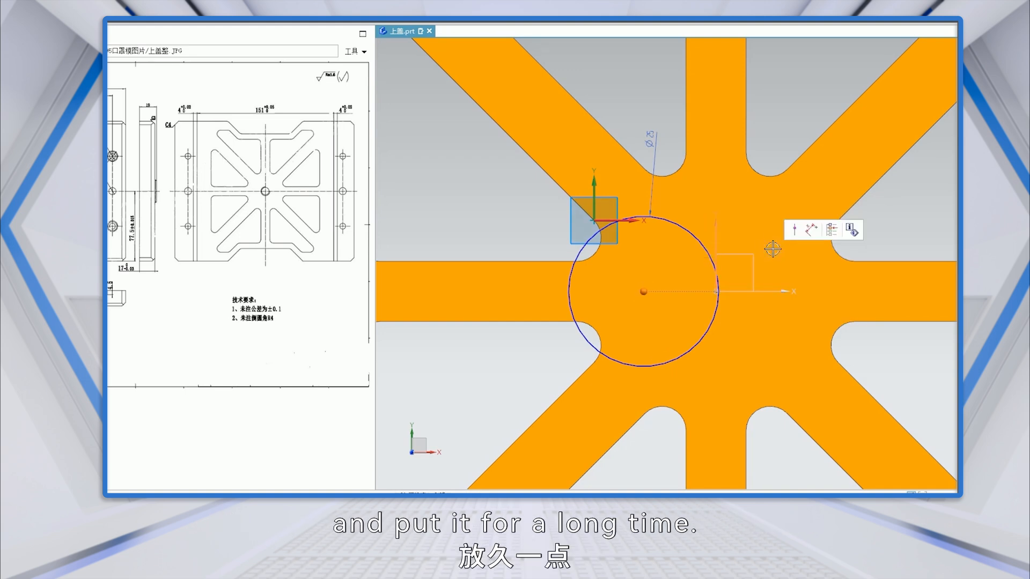
{"action": "left_click", "coordinate": [796, 230]}
{"action": "scroll", "coordinate": [613, 304], "scroll_direction": "down", "scroll_amount": 4}
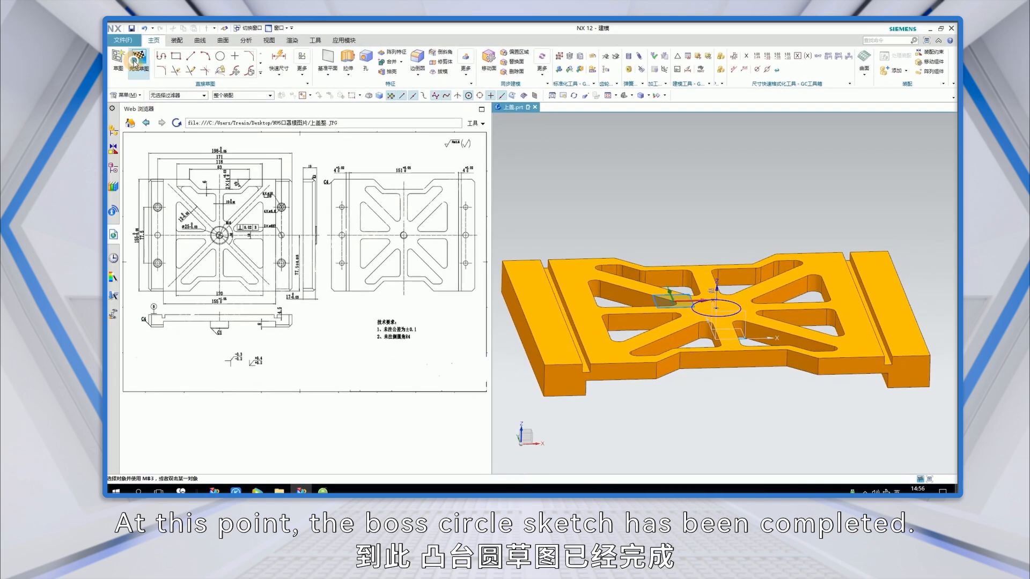
{"action": "left_click", "coordinate": [135, 60]}
Step: Start an extrusion of the boss circle with its direction reversed to point down through the plate
{"action": "scroll", "coordinate": [717, 318], "scroll_direction": "down", "scroll_amount": 3}
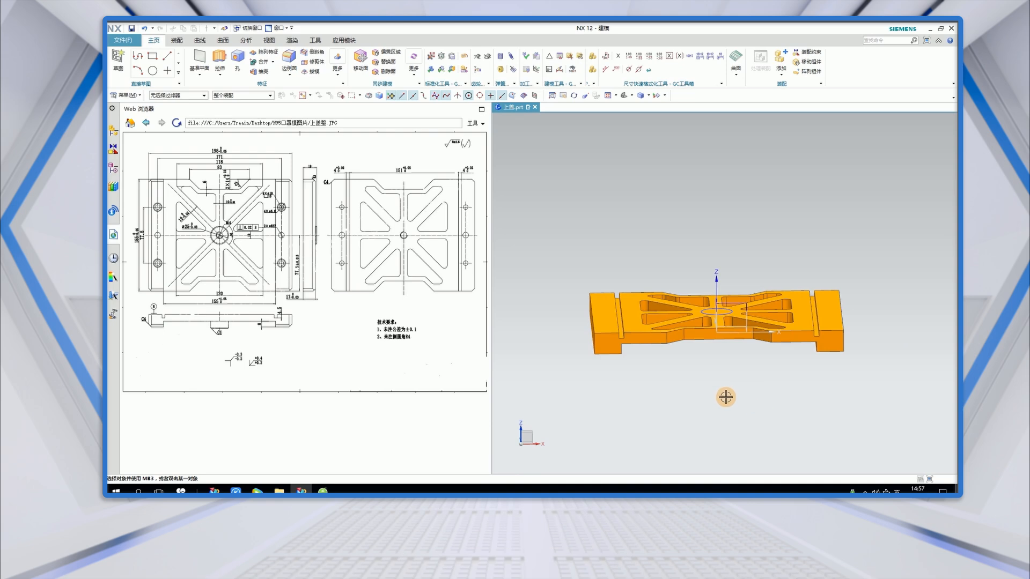
{"action": "middle_click_drag", "start_coordinate": [726, 397], "coordinate": [725, 391]}
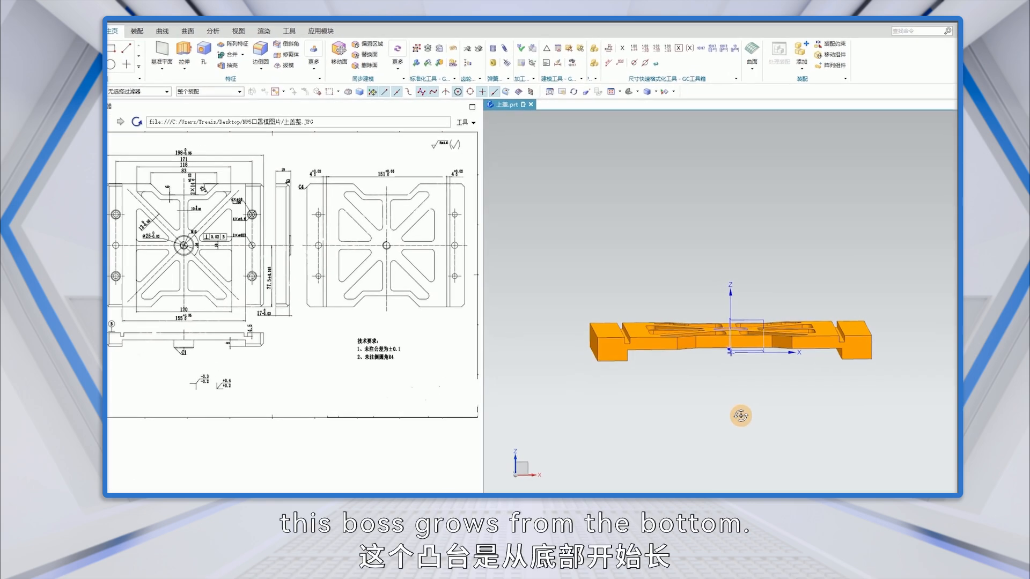
{"action": "left_click", "coordinate": [185, 50]}
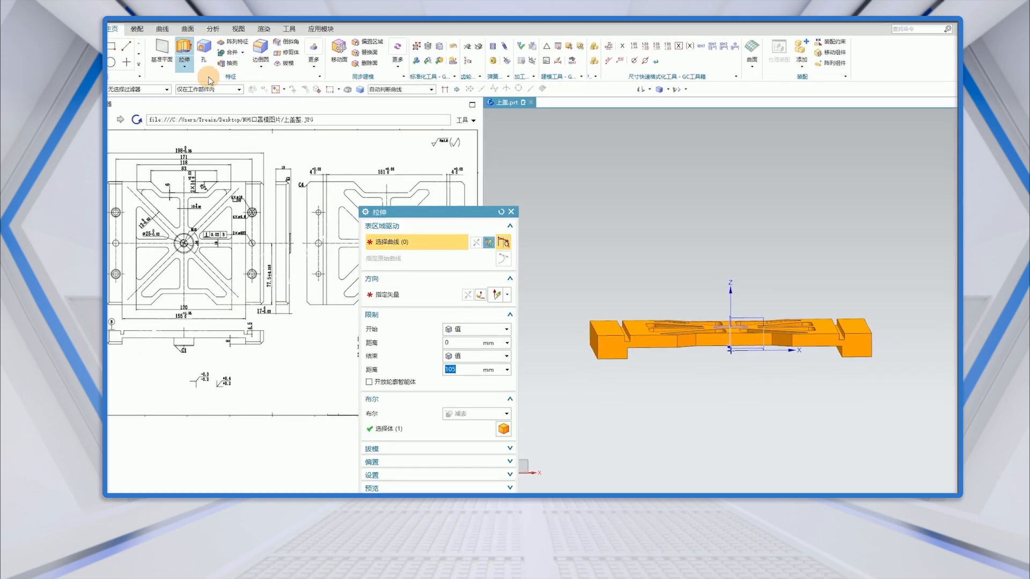
{"action": "middle_click_drag", "start_coordinate": [572, 209], "coordinate": [580, 214]}
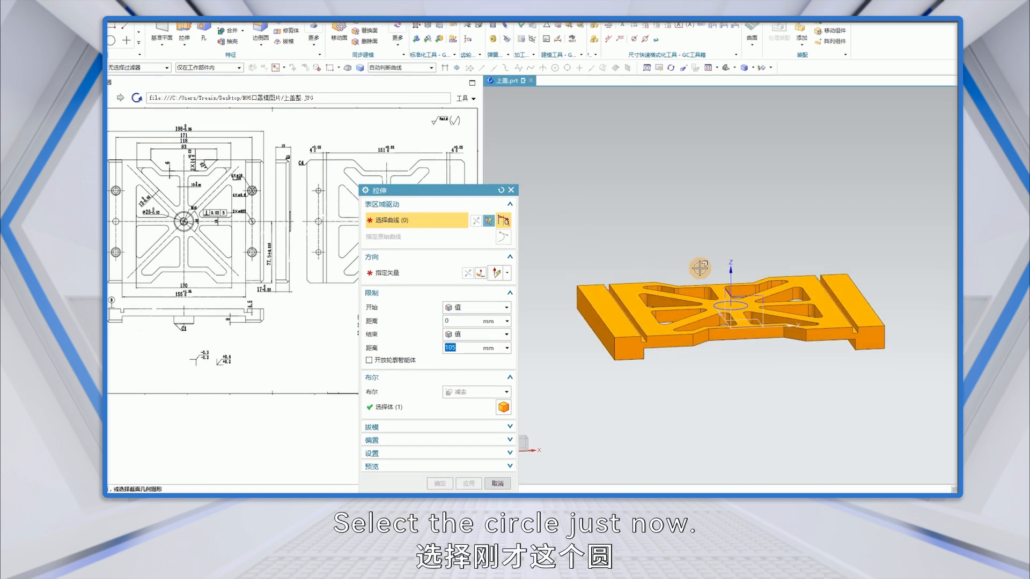
{"action": "scroll", "coordinate": [744, 312], "scroll_direction": "up", "scroll_amount": 3}
{"action": "left_click", "coordinate": [734, 296]}
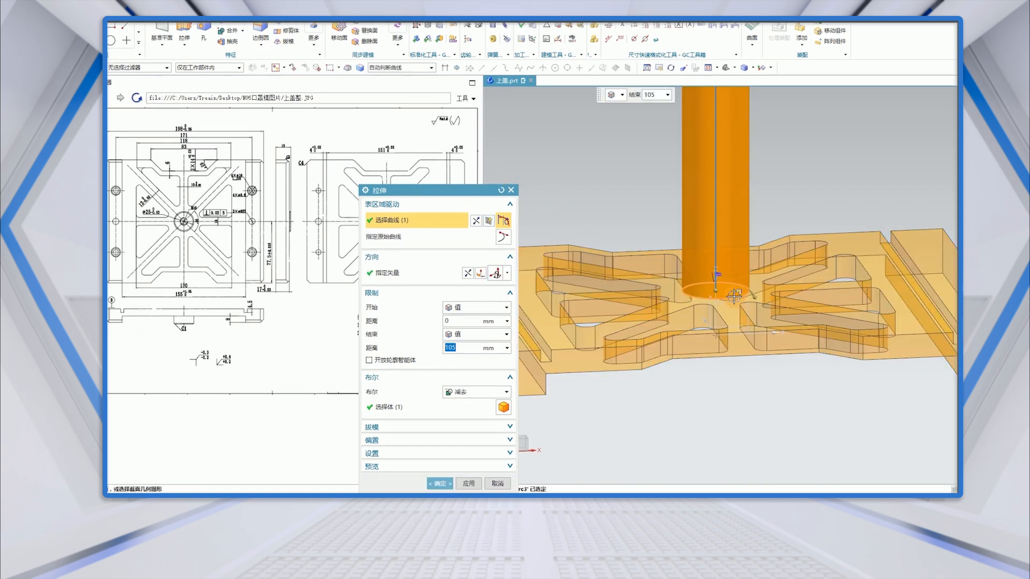
{"action": "left_click", "coordinate": [361, 229]}
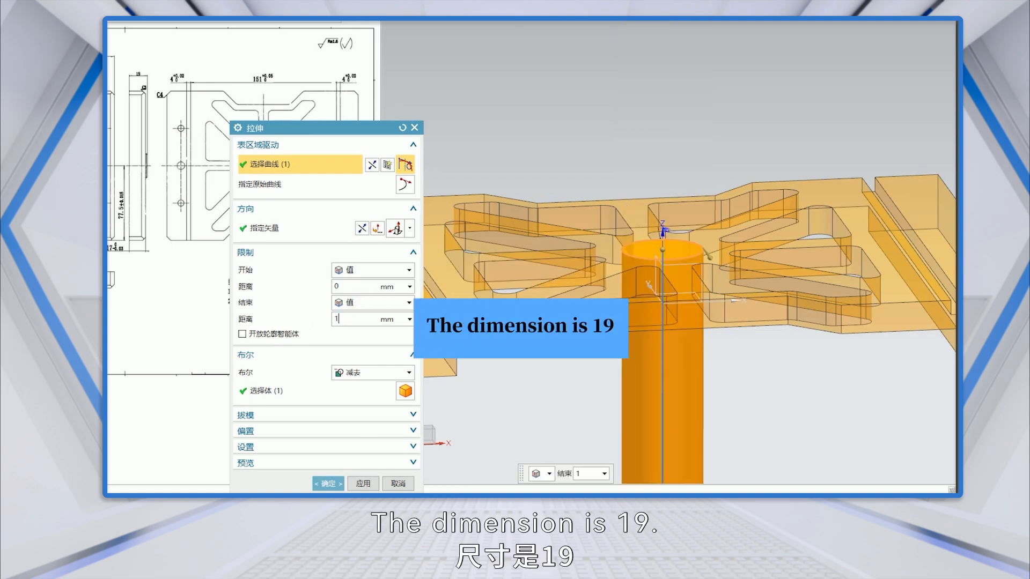
Step: Set the boss extrusion's end distance to 19 mm and its Boolean to Unite
{"action": "type", "text": "19"}
{"action": "key", "text": "Return"}
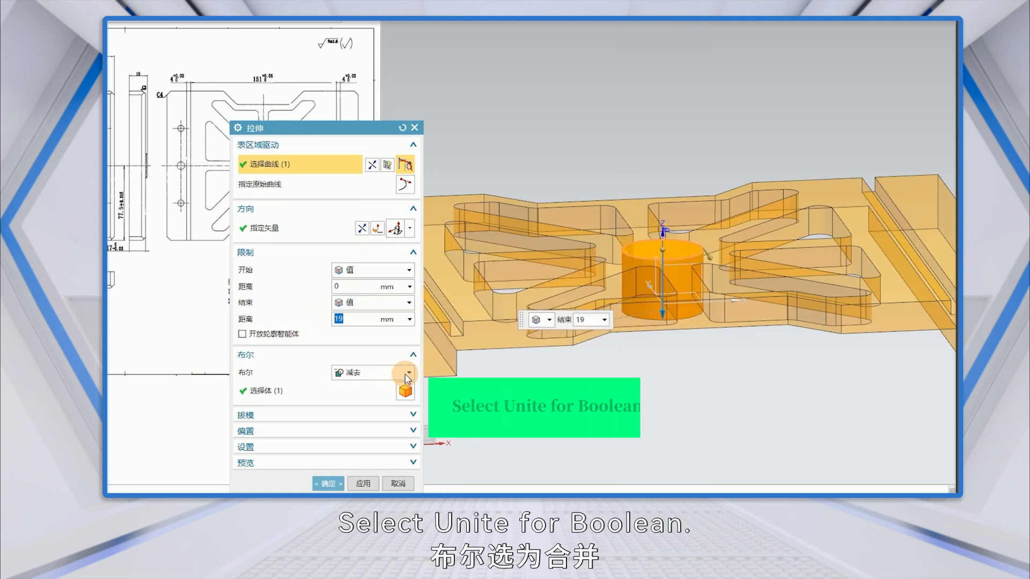
{"action": "left_click", "coordinate": [375, 372]}
{"action": "left_click", "coordinate": [355, 397]}
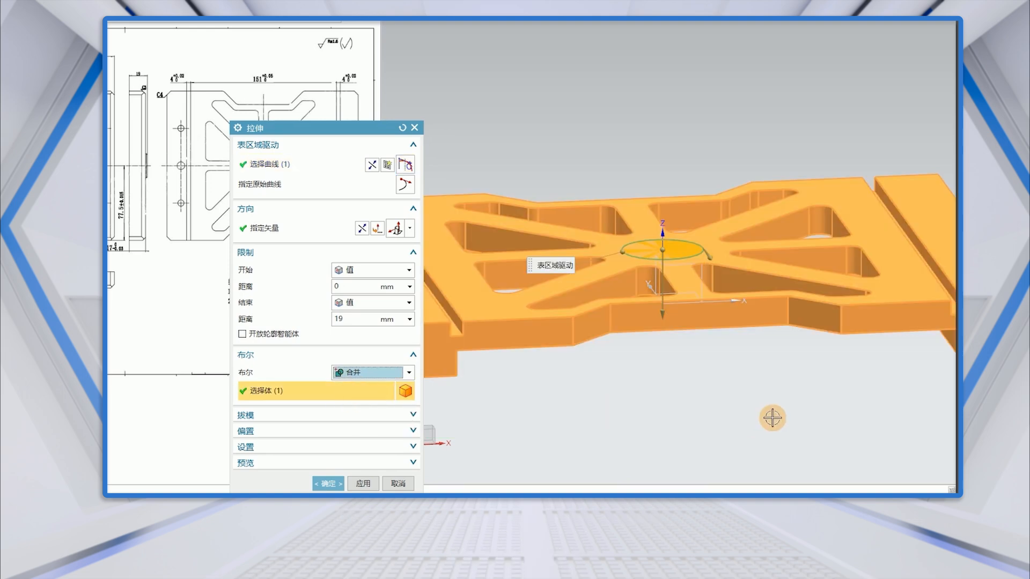
Step: Create the 19 mm boss extrusion united with the plate
{"action": "left_click", "coordinate": [328, 483]}
{"action": "scroll", "coordinate": [581, 368], "scroll_direction": "down", "scroll_amount": 3}
{"action": "middle_click_drag", "start_coordinate": [581, 368], "coordinate": [620, 225]}
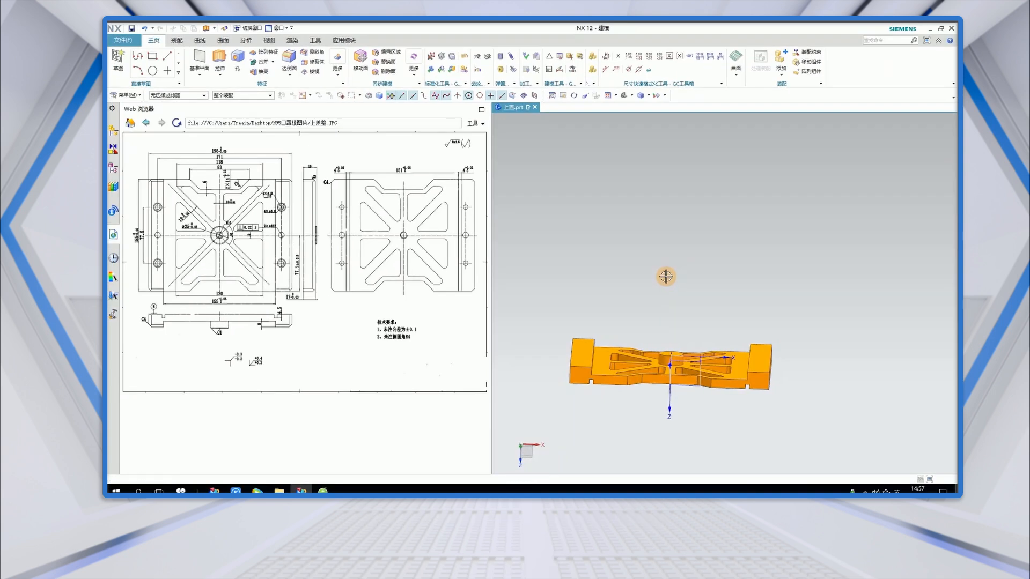
{"action": "scroll", "coordinate": [655, 267], "scroll_direction": "up", "scroll_amount": 2}
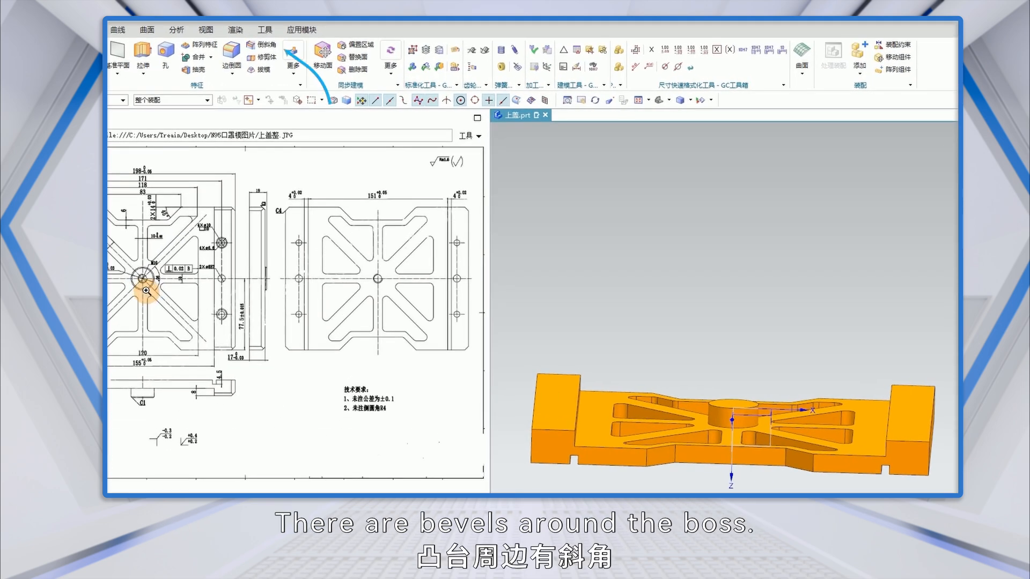
Step: Chamfer the outer edge of the boss's end face with a symmetric 1 mm distance
{"action": "left_click", "coordinate": [262, 47]}
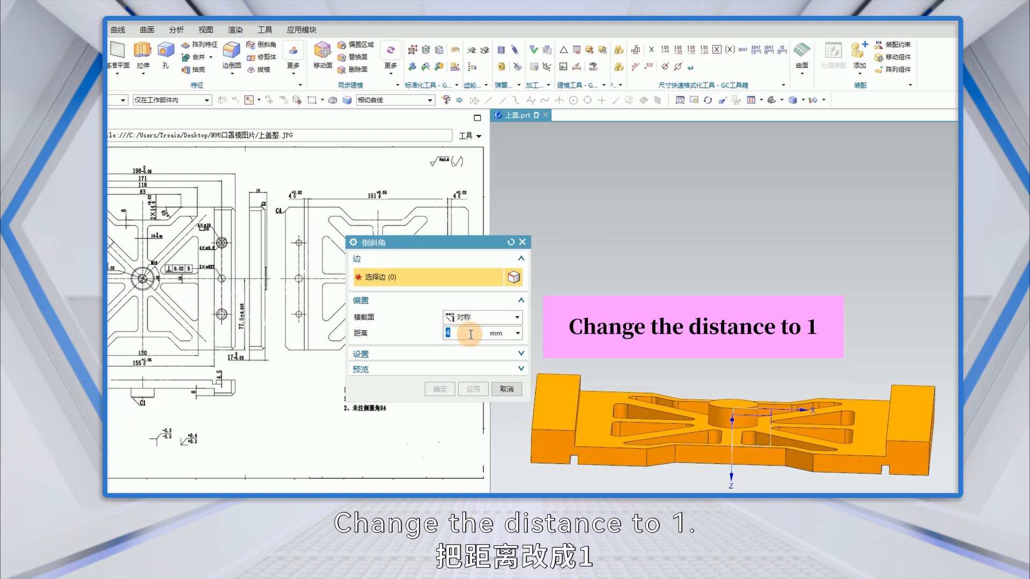
{"action": "key", "text": "Return"}
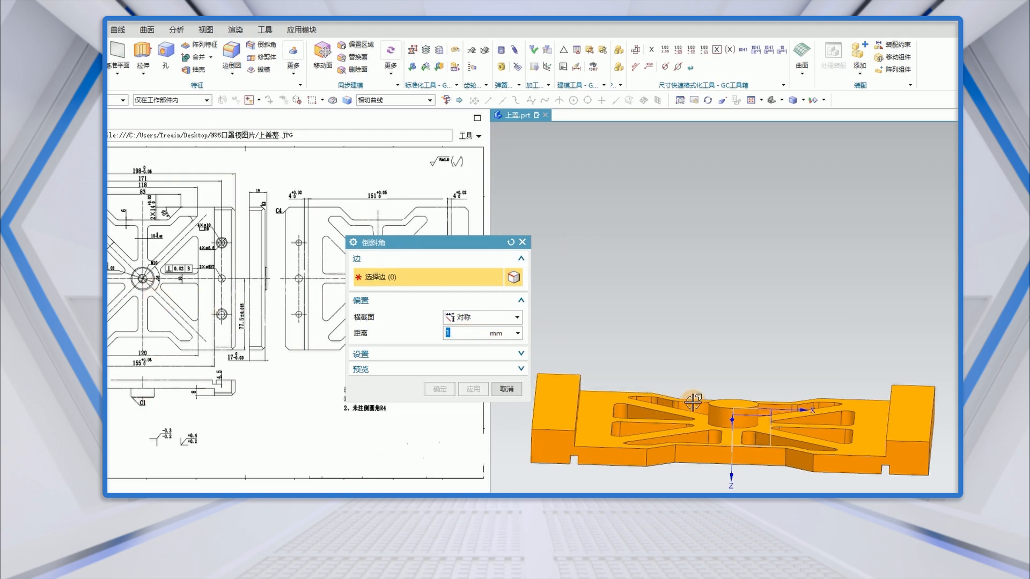
{"action": "scroll", "coordinate": [693, 402], "scroll_direction": "up", "scroll_amount": 4}
{"action": "left_click", "coordinate": [721, 411]}
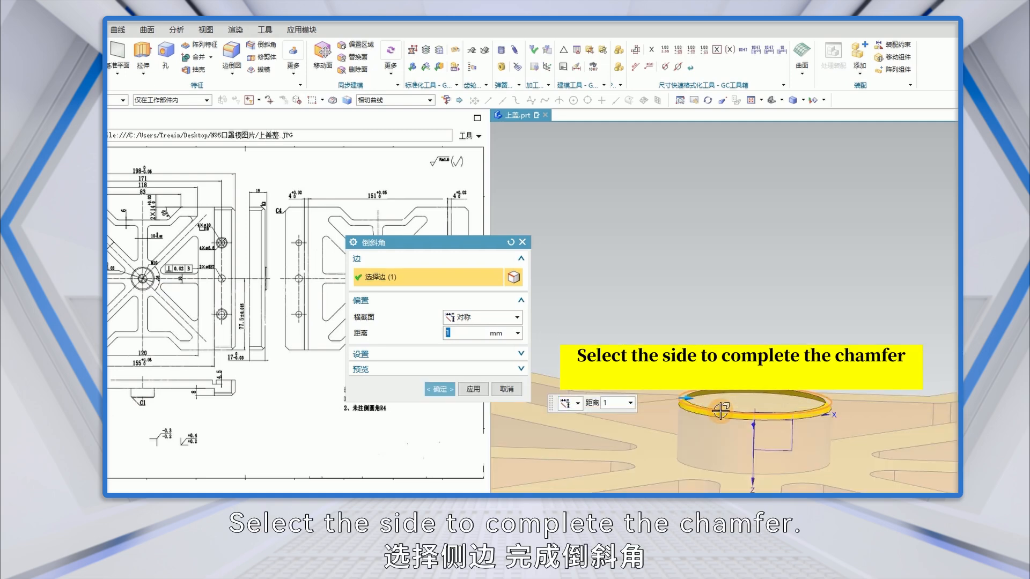
{"action": "left_click", "coordinate": [440, 388]}
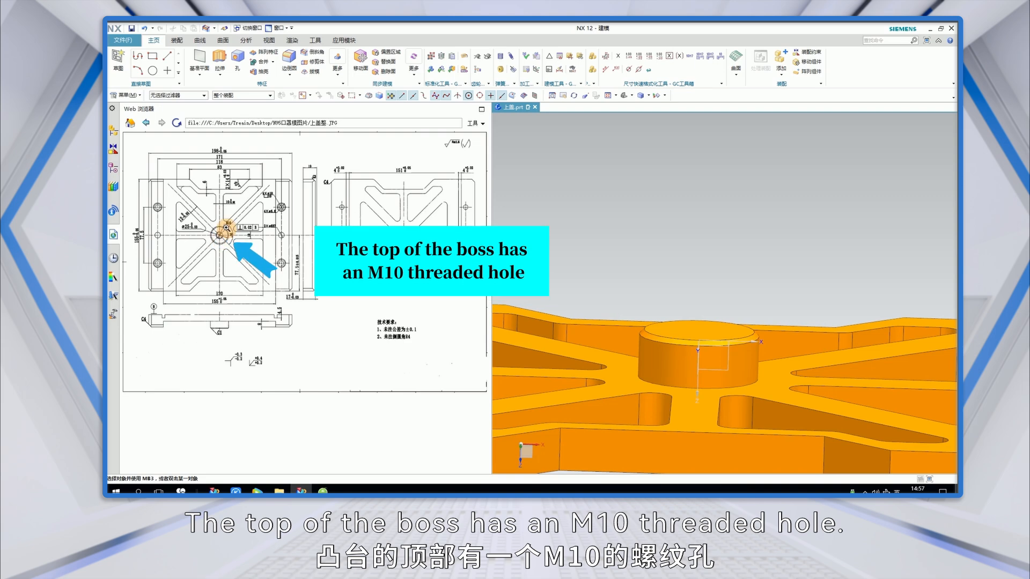
Step: Create an M10 x 1.5 threaded hole with full-length thread through the body at the centre of the boss's end face
{"action": "left_click", "coordinate": [226, 229]}
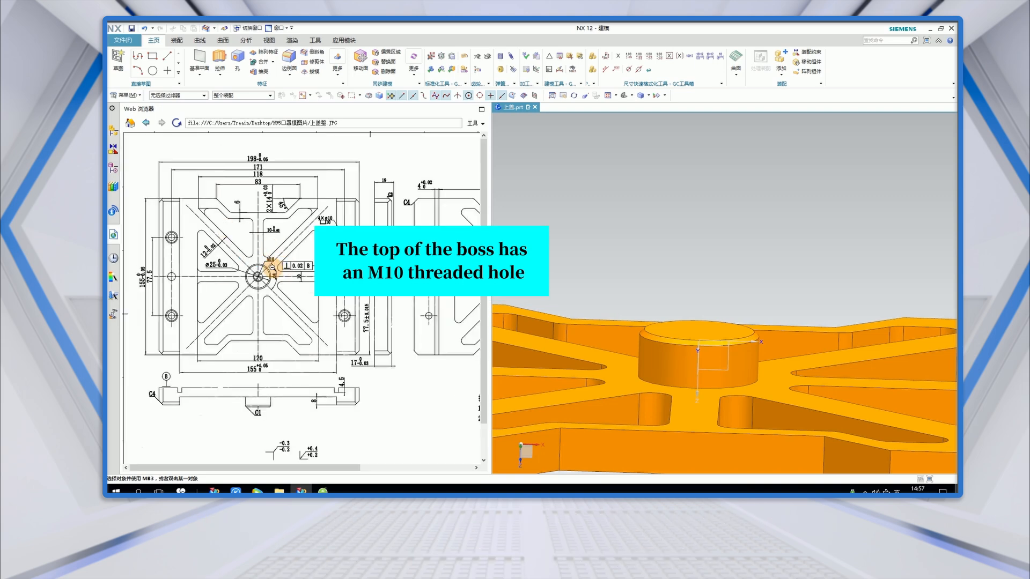
{"action": "scroll", "coordinate": [674, 271], "scroll_direction": "down", "scroll_amount": 5}
{"action": "middle_click_drag", "start_coordinate": [669, 253], "coordinate": [669, 264]}
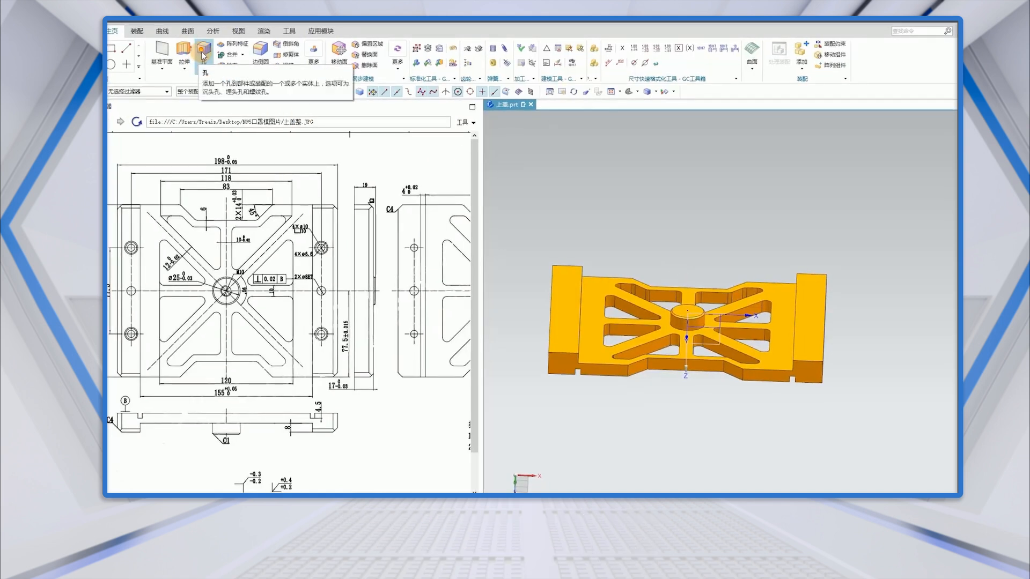
{"action": "left_click", "coordinate": [203, 54]}
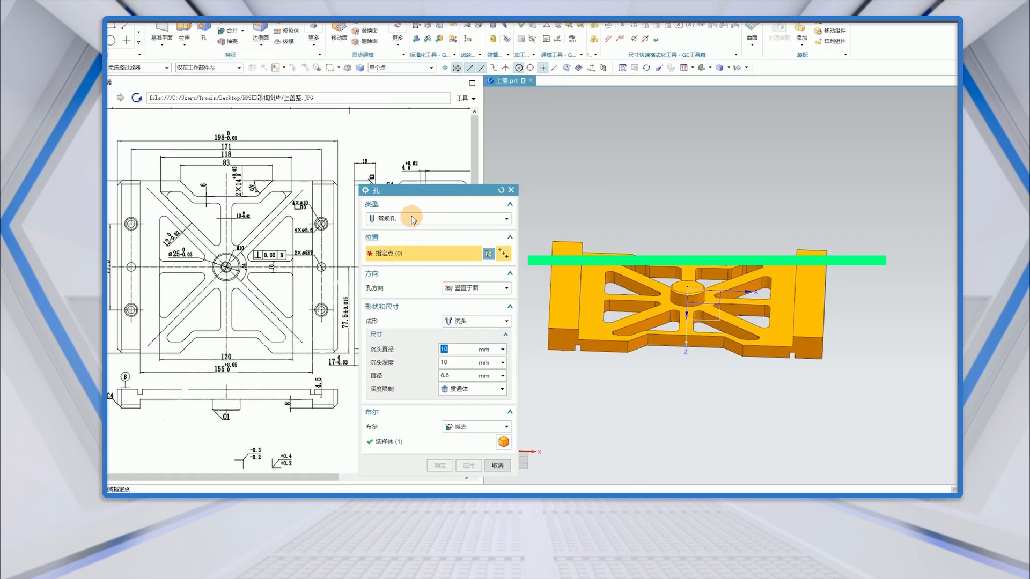
{"action": "left_click", "coordinate": [505, 218]}
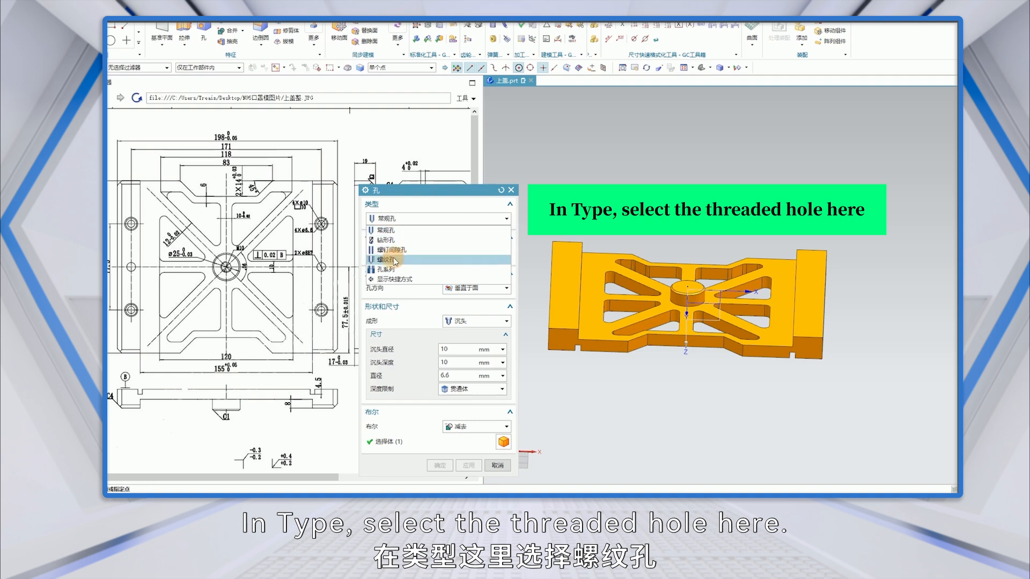
{"action": "left_click", "coordinate": [387, 260]}
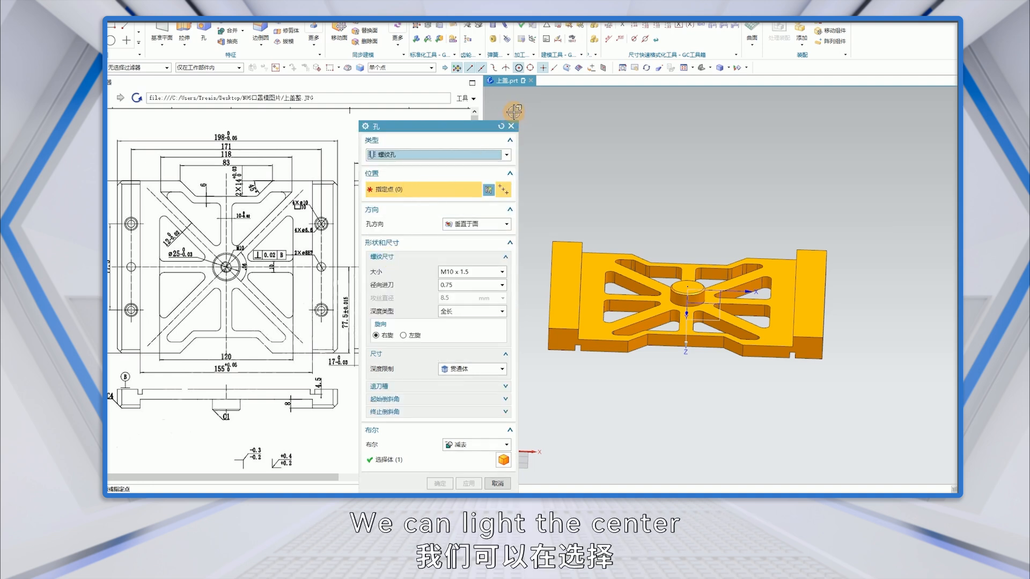
{"action": "left_click", "coordinate": [518, 68]}
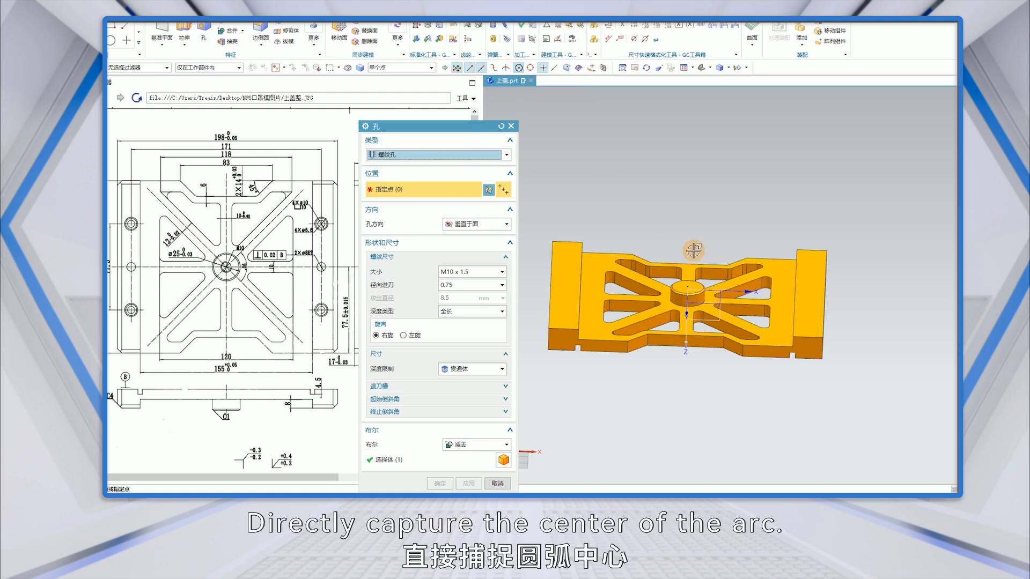
{"action": "scroll", "coordinate": [692, 284], "scroll_direction": "up", "scroll_amount": 5}
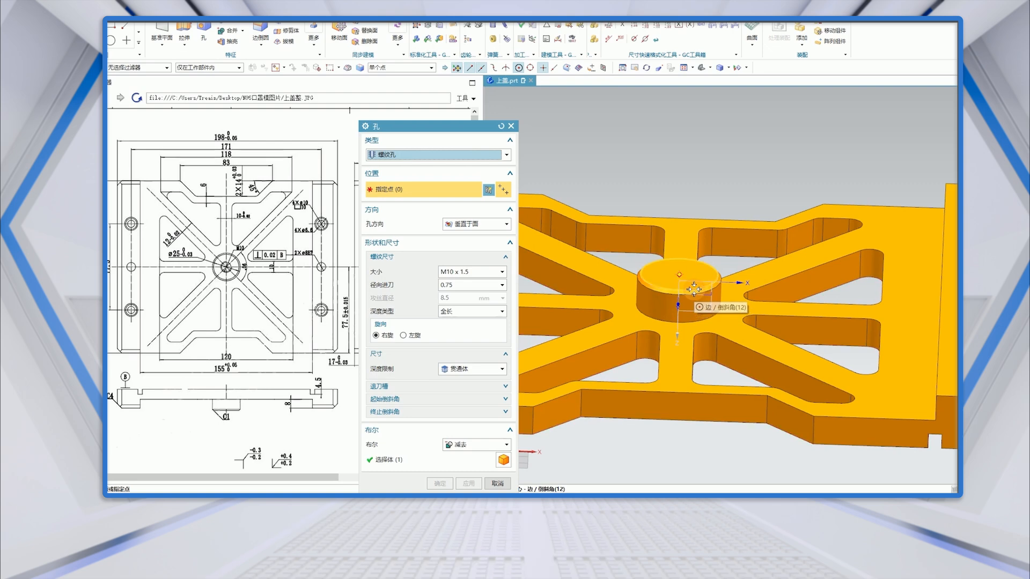
{"action": "left_click", "coordinate": [694, 289]}
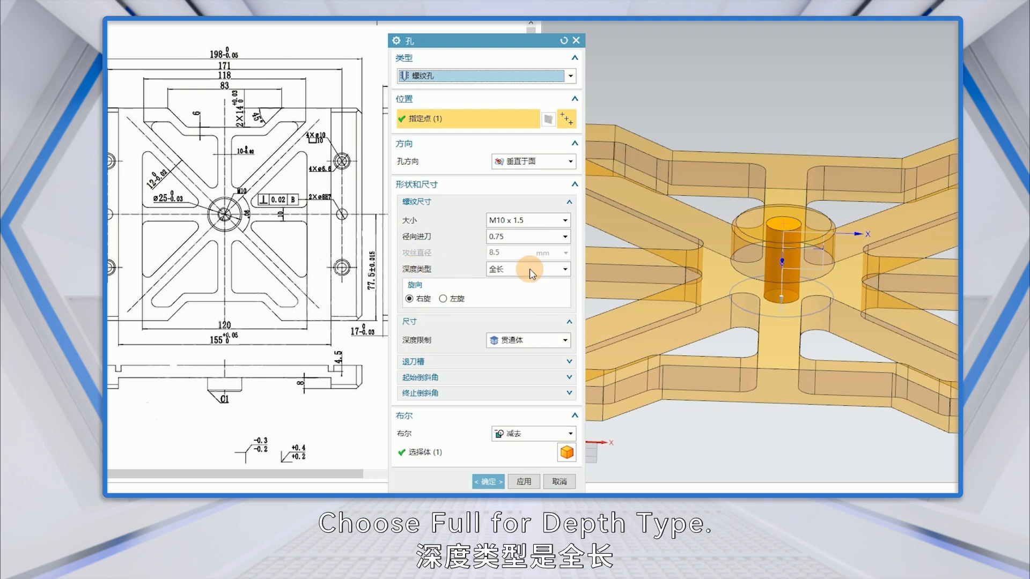
{"action": "left_click", "coordinate": [488, 482]}
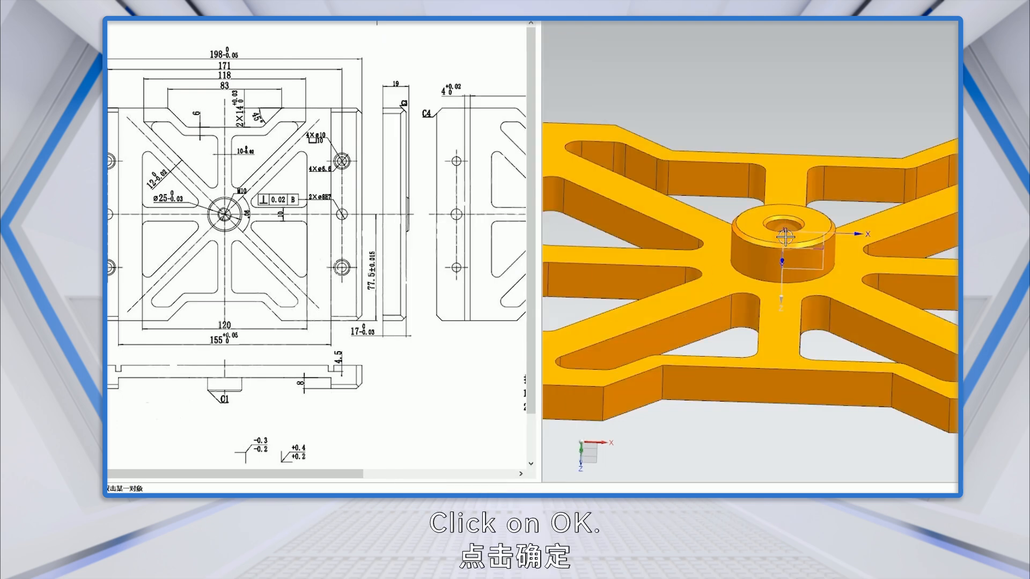
Step: Start a new hole feature with the General Hole type and the Simple form
{"action": "scroll", "coordinate": [788, 230], "scroll_direction": "down", "scroll_amount": 3}
{"action": "middle_click_drag", "start_coordinate": [790, 285], "coordinate": [800, 186]}
{"action": "middle_click_drag", "start_coordinate": [692, 244], "coordinate": [700, 349]}
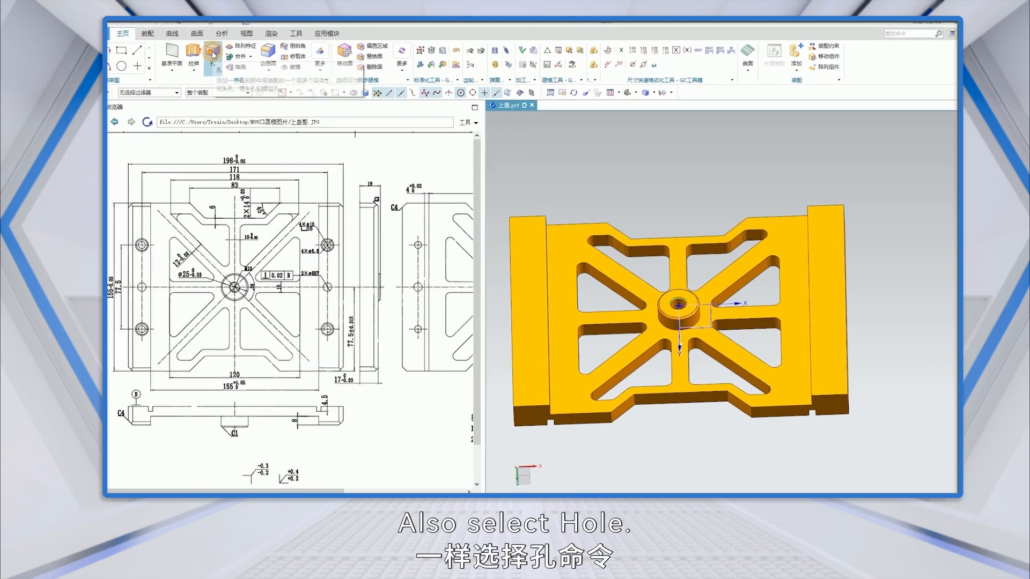
{"action": "left_click", "coordinate": [204, 51]}
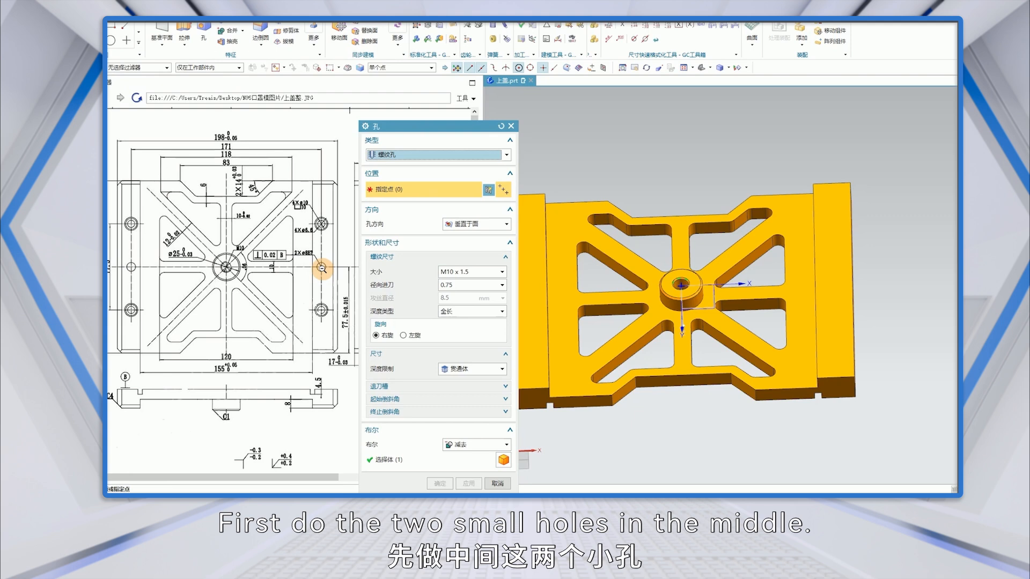
{"action": "left_click", "coordinate": [500, 155]}
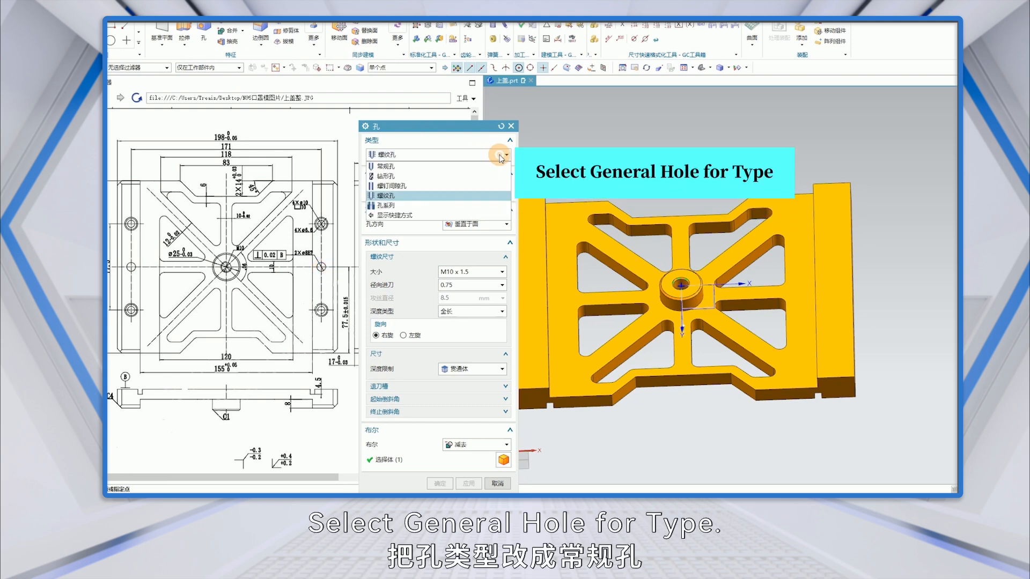
{"action": "left_click", "coordinate": [407, 166]}
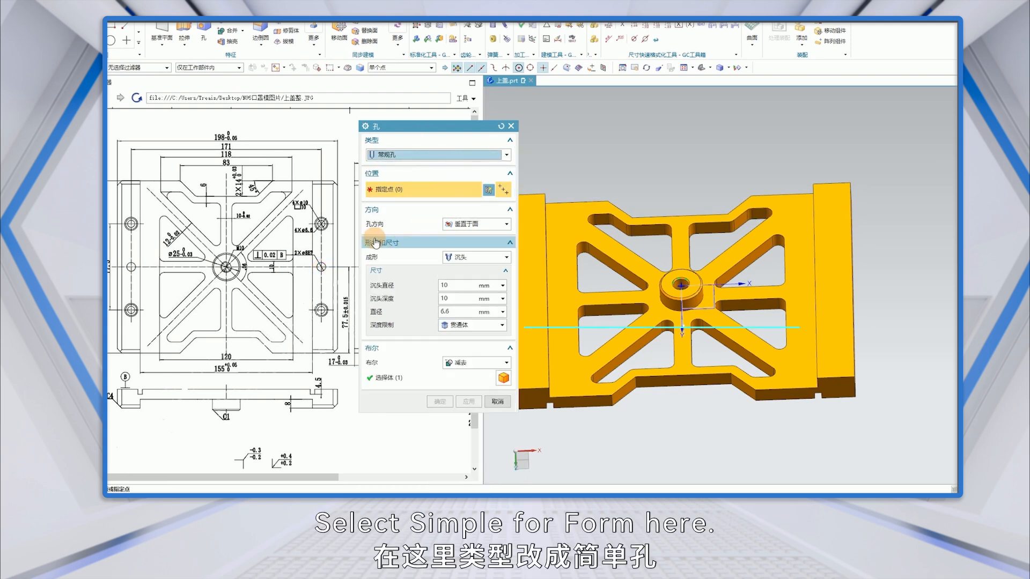
{"action": "left_click", "coordinate": [491, 257]}
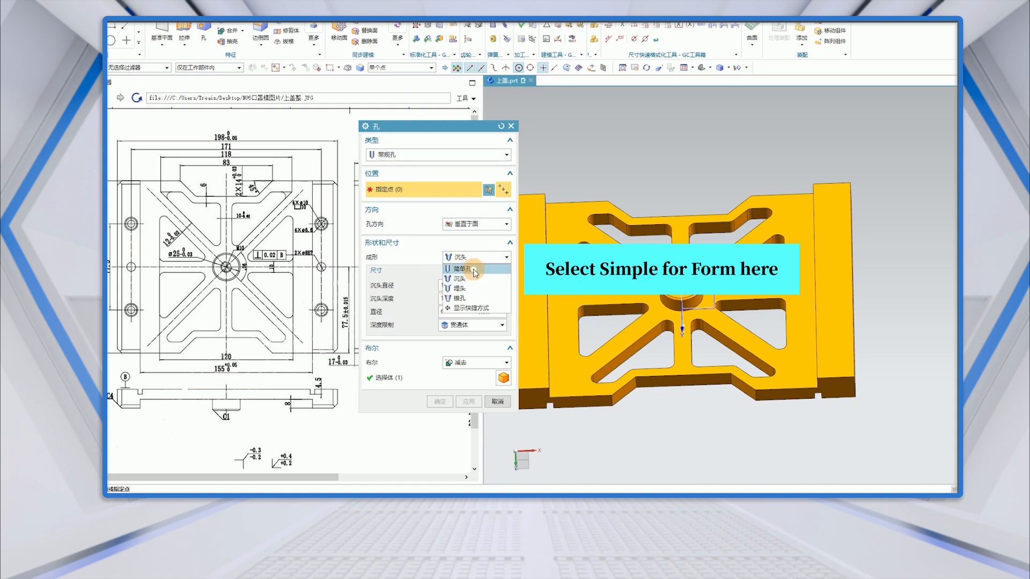
{"action": "left_click", "coordinate": [473, 269]}
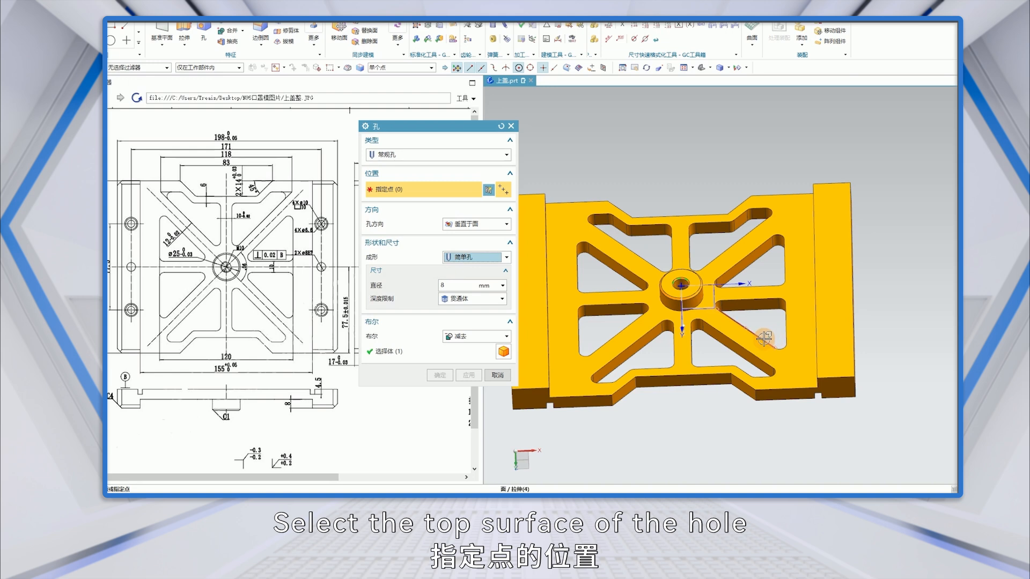
Step: Place a sketch point for the hole centre on the raised end strip on the datum's positive X side
{"action": "left_click", "coordinate": [832, 283]}
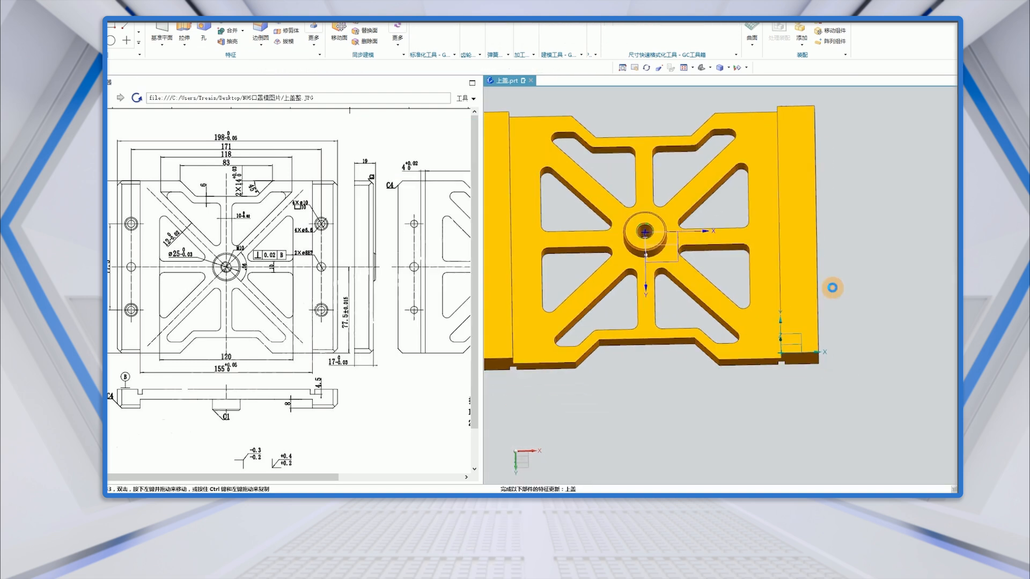
{"action": "scroll", "coordinate": [816, 280], "scroll_direction": "up", "scroll_amount": 2}
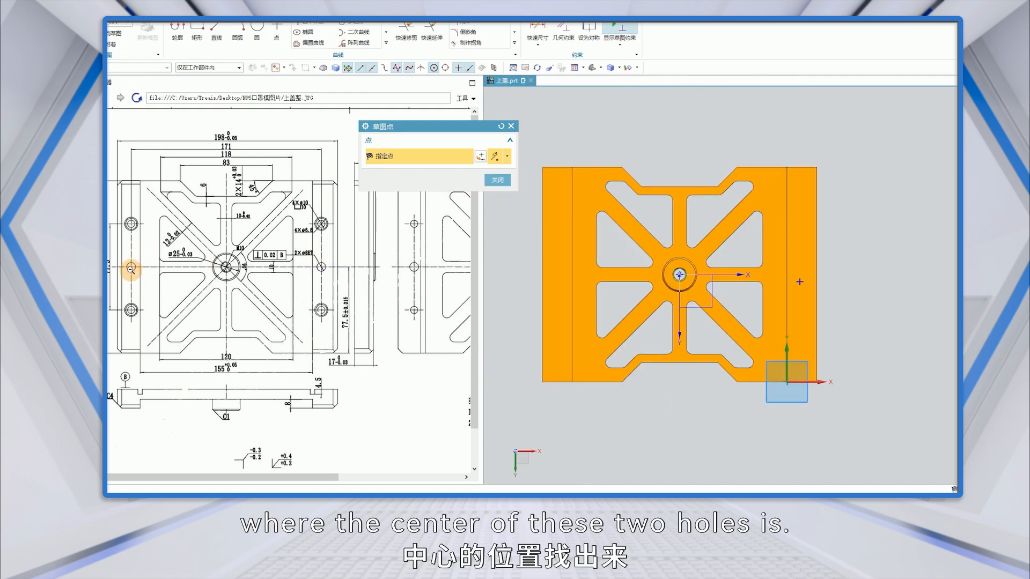
{"action": "left_click", "coordinate": [508, 181]}
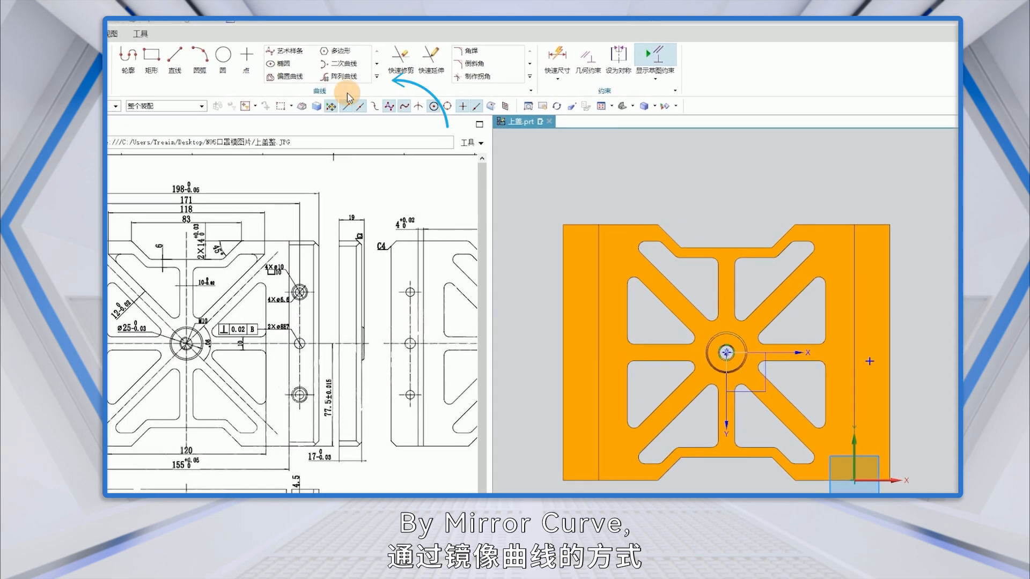
Step: Mirror the hole centre point to the opposite end strip using Mirror Curve with the Y axis as centreline
{"action": "left_click", "coordinate": [379, 79]}
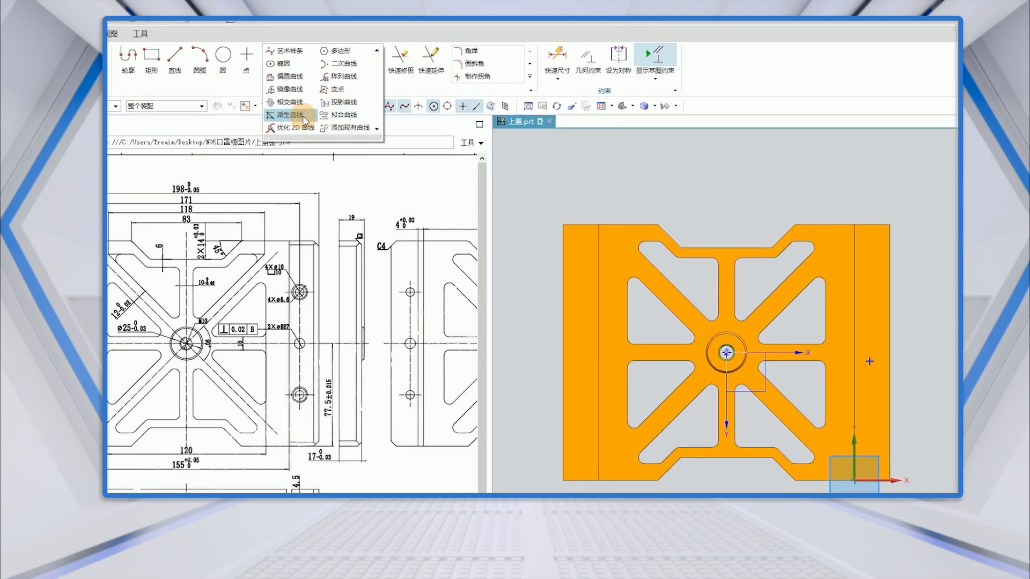
{"action": "left_click", "coordinate": [293, 94]}
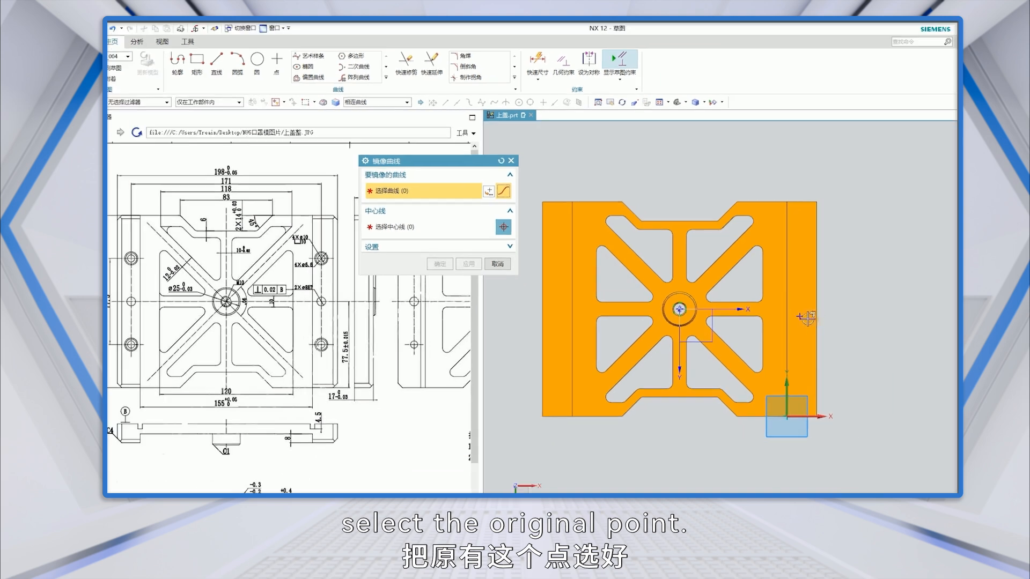
{"action": "left_click", "coordinate": [397, 228]}
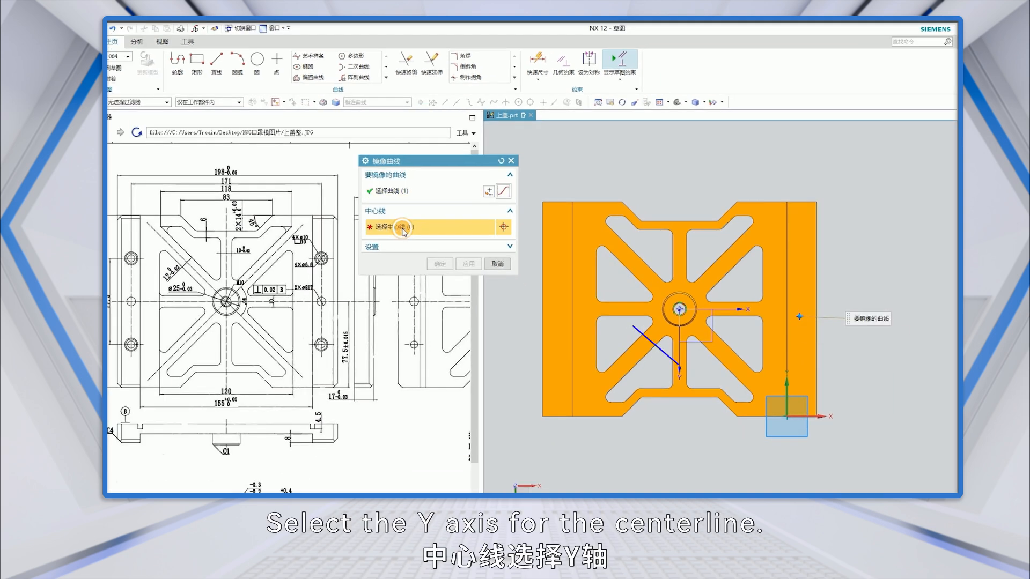
{"action": "left_click", "coordinate": [681, 355]}
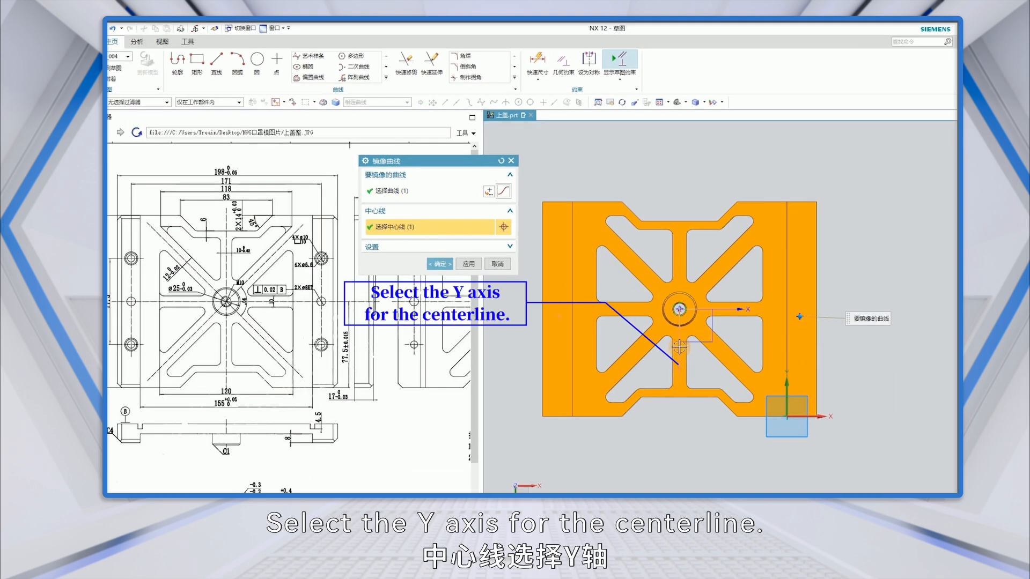
{"action": "left_click", "coordinate": [439, 264]}
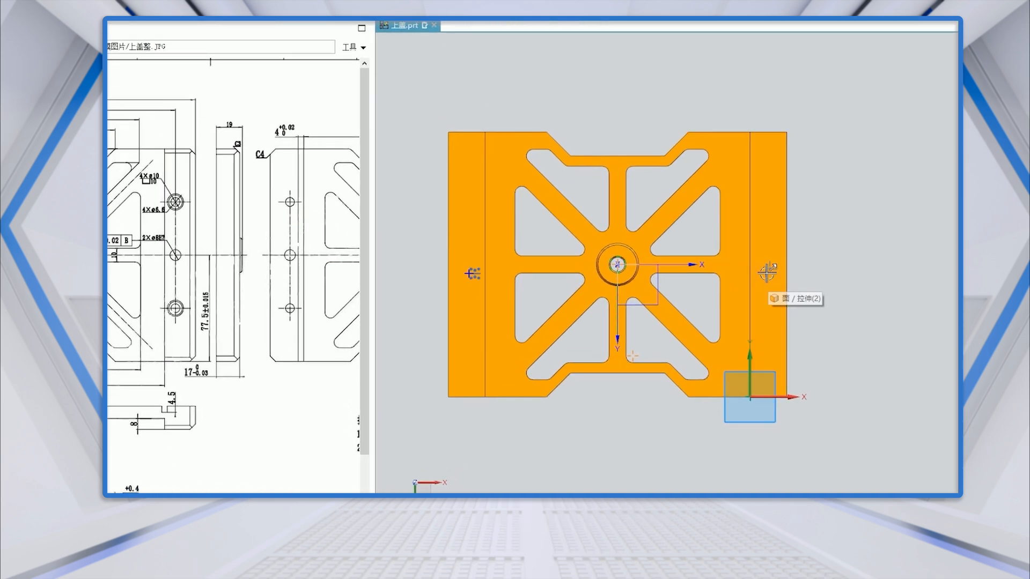
Step: Constrain the original hole centre point onto the datum X axis with Point on Curve
{"action": "left_click", "coordinate": [767, 272]}
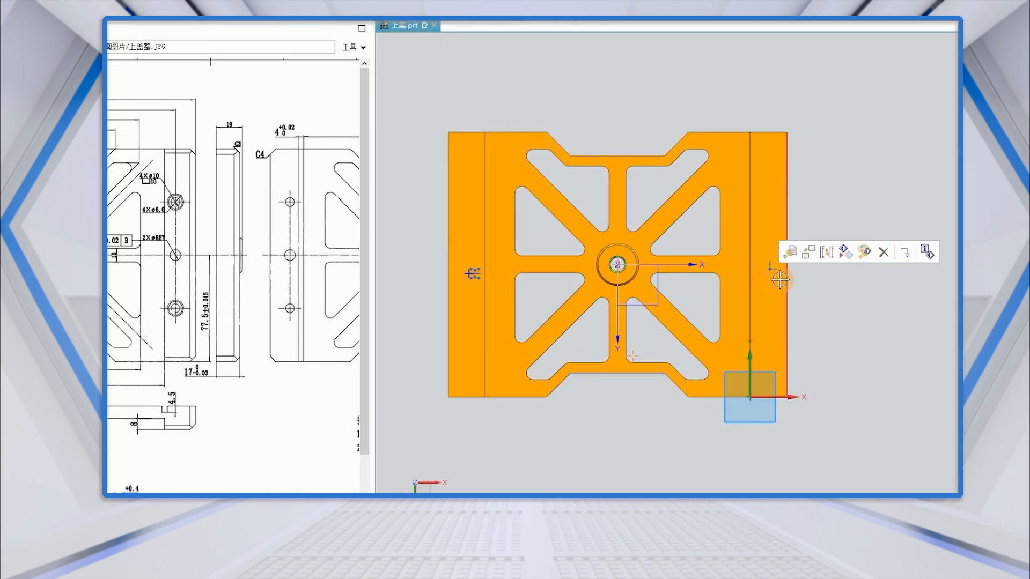
{"action": "left_click", "coordinate": [676, 265]}
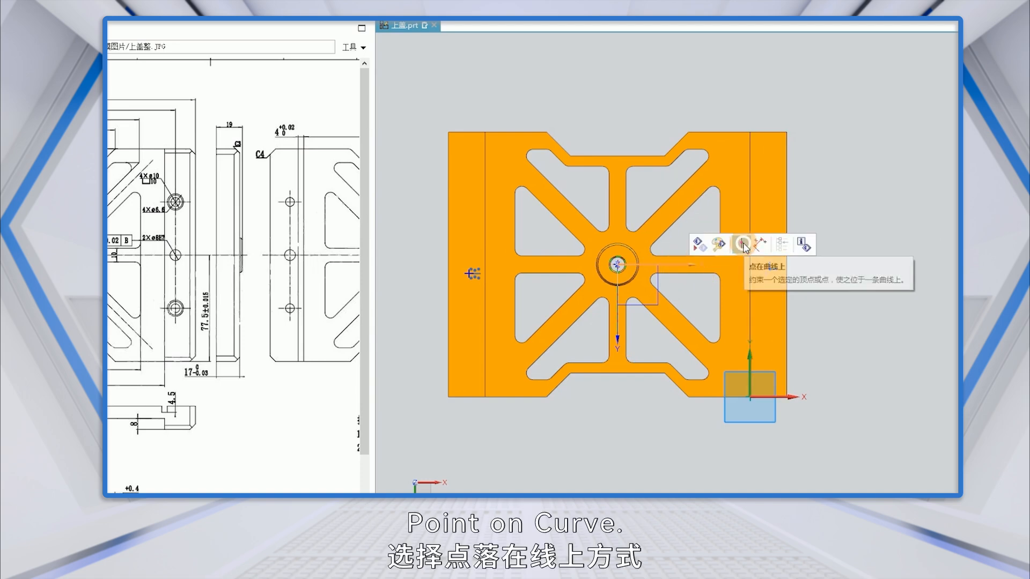
{"action": "left_click", "coordinate": [743, 246]}
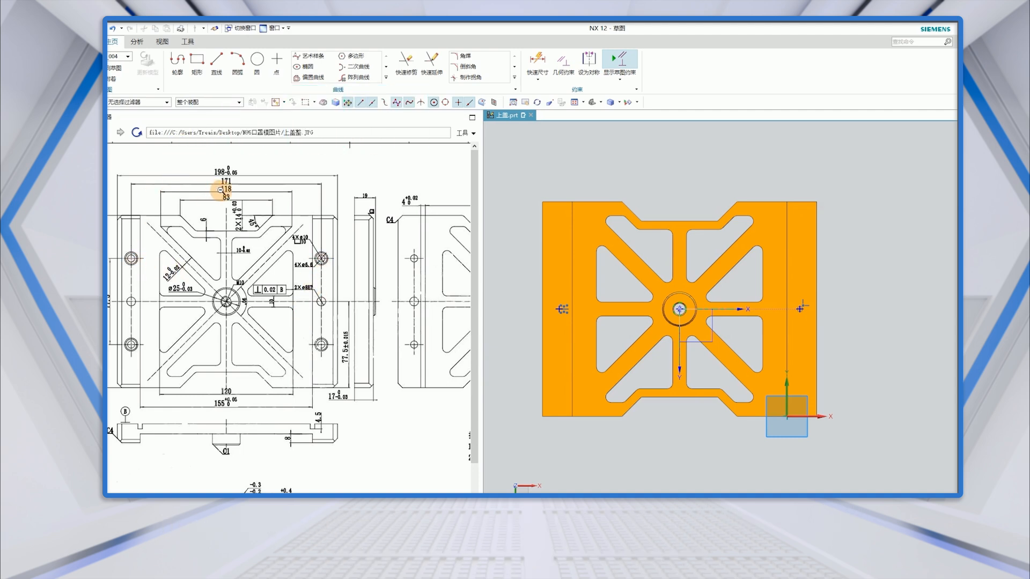
Step: Dimension the horizontal distance between the two hole centre points on the end strips as 171 mm
{"action": "left_click", "coordinate": [532, 68]}
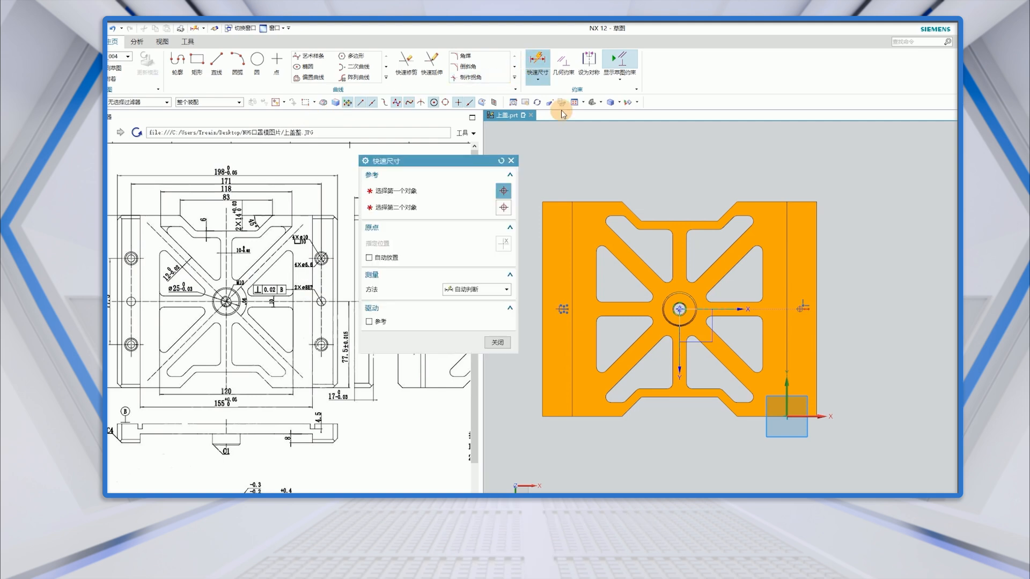
{"action": "left_click", "coordinate": [560, 310]}
{"action": "left_click", "coordinate": [803, 308]}
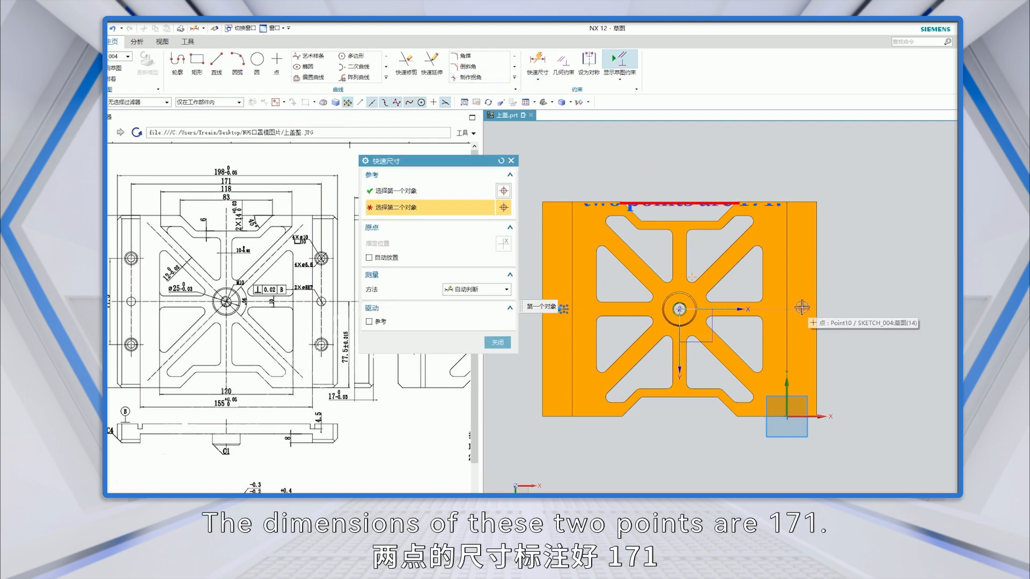
{"action": "left_click", "coordinate": [684, 189]}
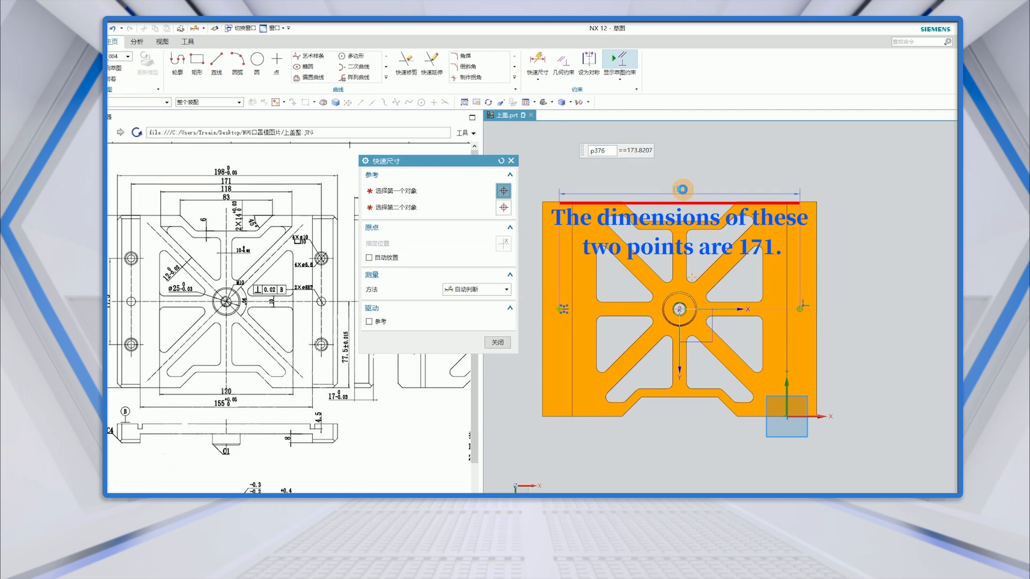
{"action": "type", "text": "171"}
{"action": "key", "text": "Return"}
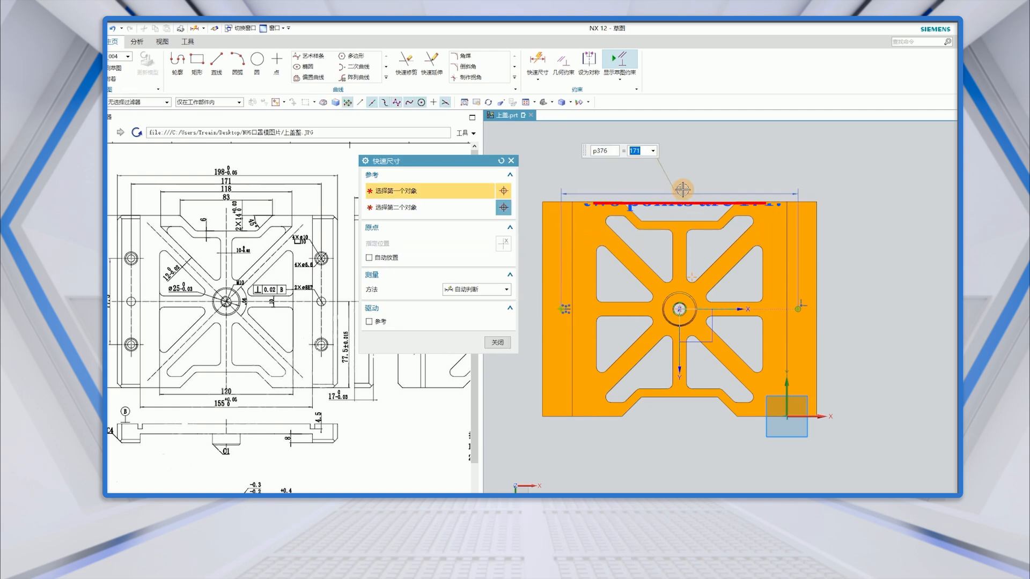
{"action": "left_click", "coordinate": [502, 344]}
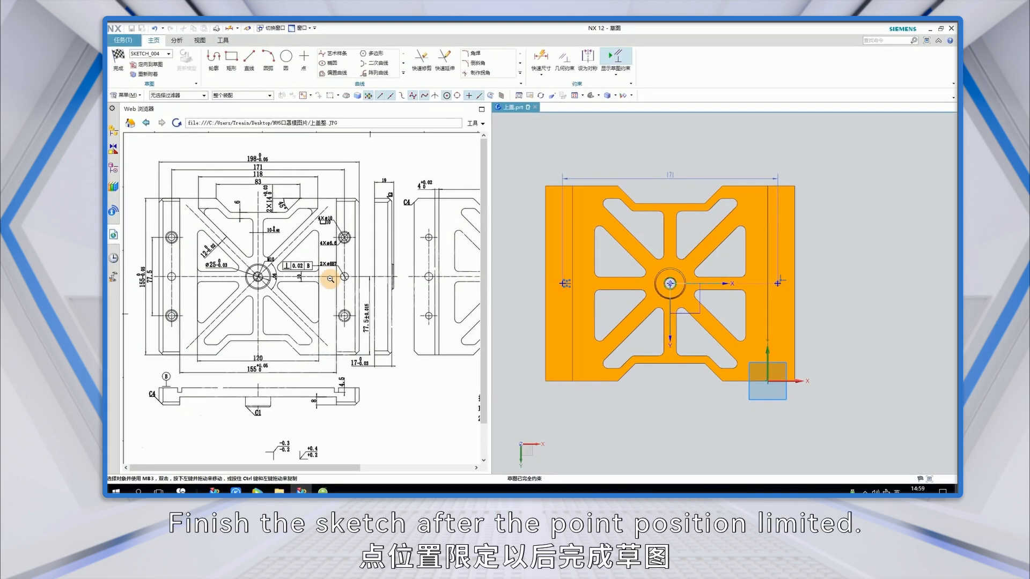
Step: Finish the sketch and cut the two simple end-strip holes with 8 mm diameter, Through Body depth and Subtract
{"action": "left_click", "coordinate": [119, 60]}
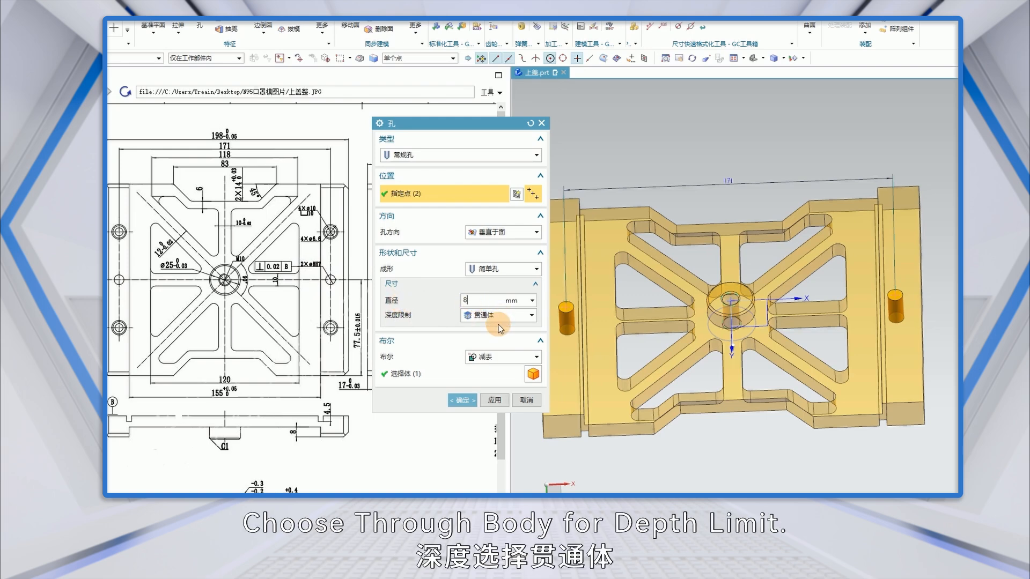
{"action": "left_click", "coordinate": [462, 401]}
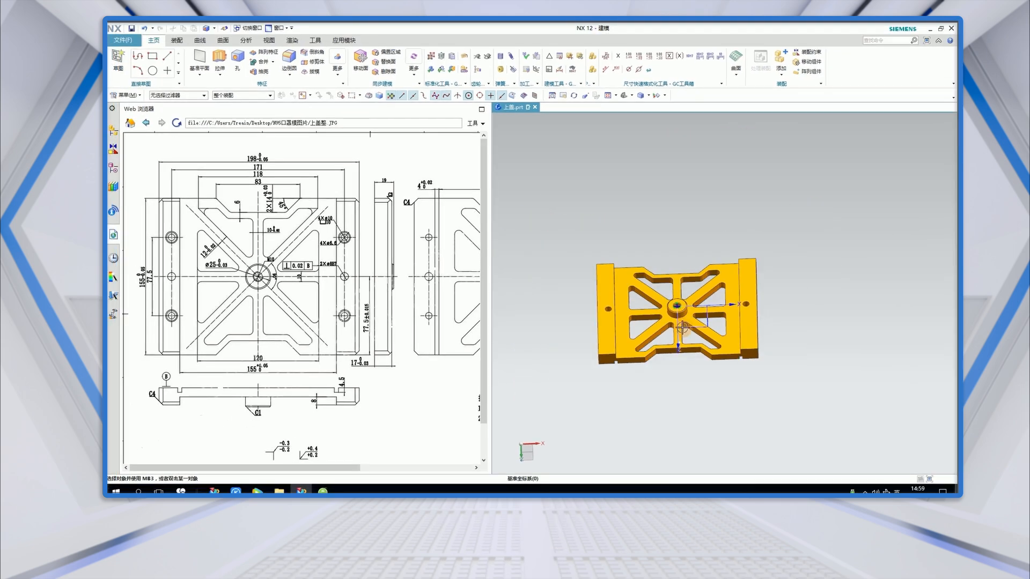
Step: Set up a new General Hole with Counterbored form, 10 mm counterbore diameter, 10 mm counterbore depth, 6.6 mm diameter and Through Body depth
{"action": "middle_click_drag", "start_coordinate": [682, 327], "coordinate": [670, 357]}
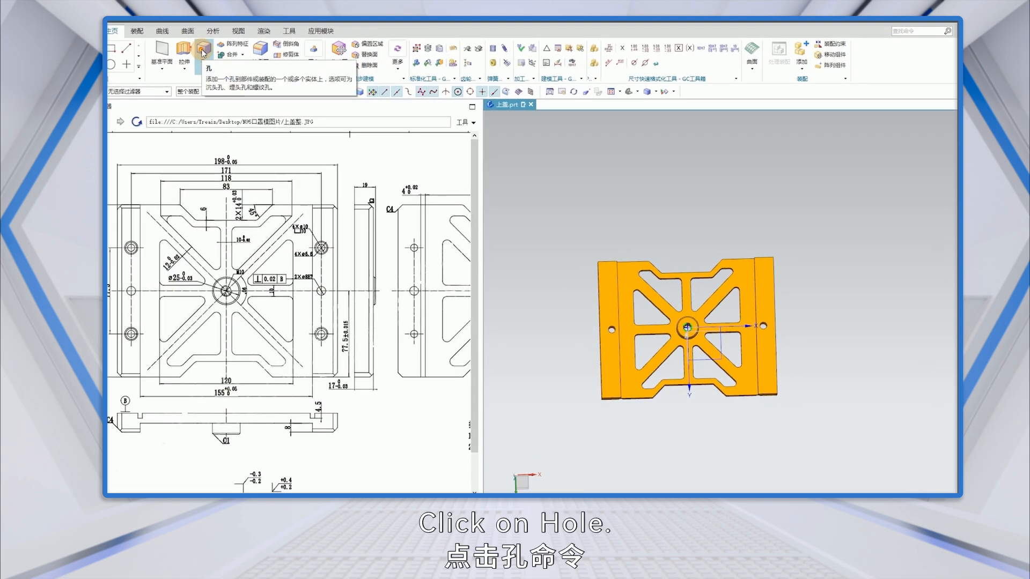
{"action": "left_click", "coordinate": [204, 51]}
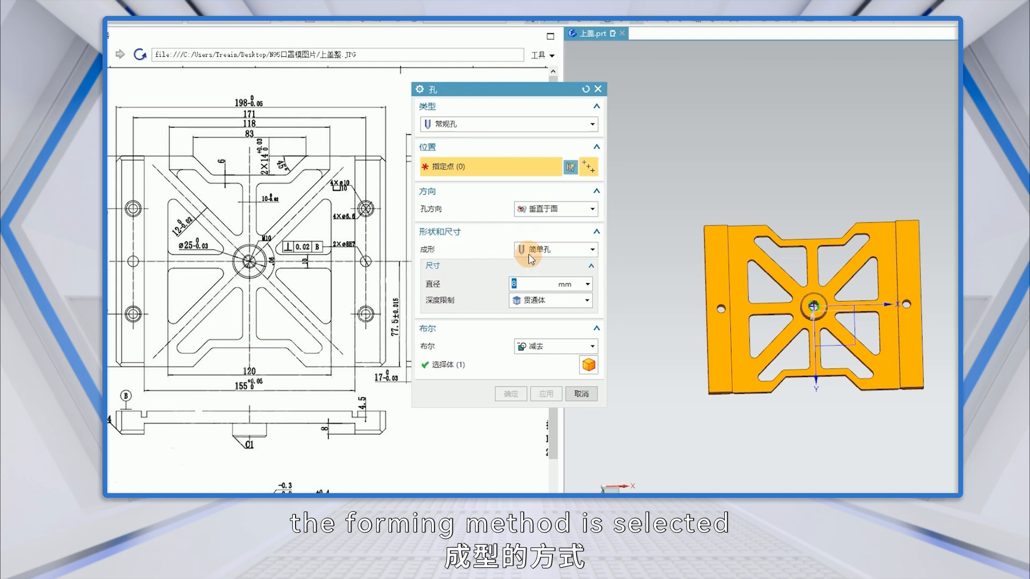
{"action": "left_click", "coordinate": [588, 254]}
{"action": "left_click", "coordinate": [534, 276]}
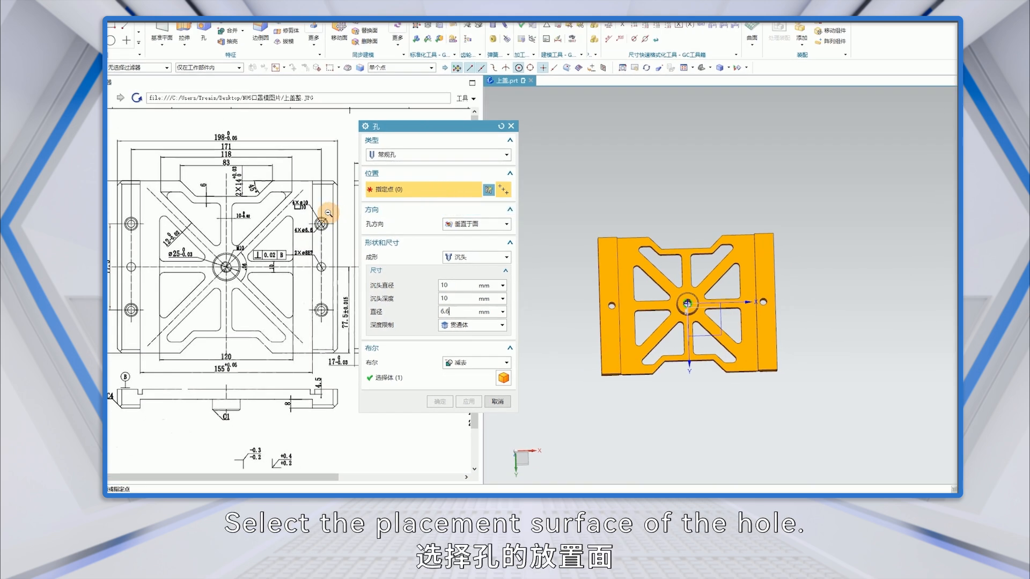
Step: Place a sketch point for the counterbored hole on the positive X end strip, near its negative Y end
{"action": "scroll", "coordinate": [765, 259], "scroll_direction": "up", "scroll_amount": 1}
{"action": "left_click", "coordinate": [764, 258]}
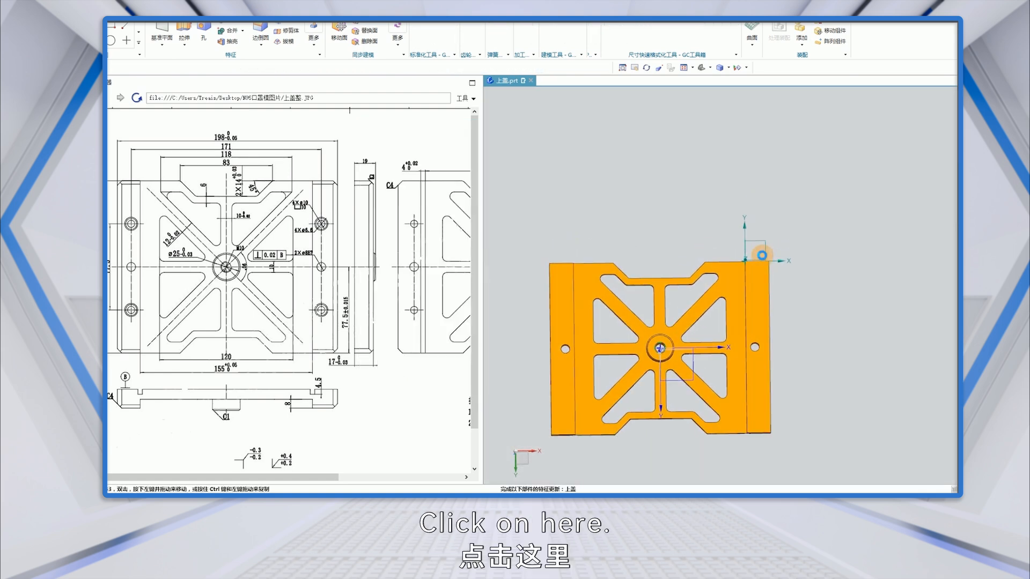
{"action": "scroll", "coordinate": [834, 233], "scroll_direction": "down", "scroll_amount": 3}
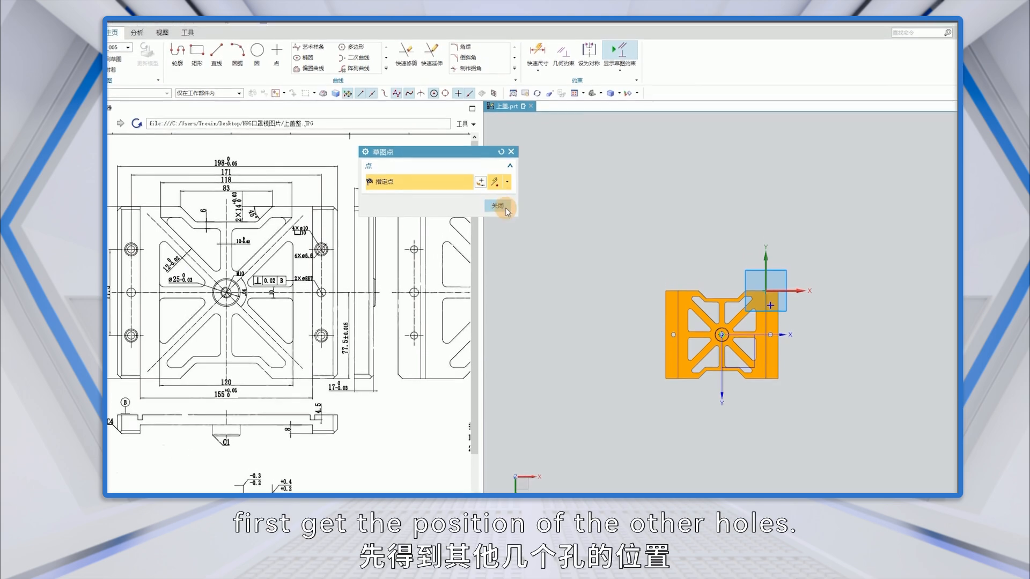
{"action": "left_click", "coordinate": [498, 200]}
Step: Mirror the counterbored hole's point to the opposite end strip using Mirror Curve with the Y axis as centreline
{"action": "left_click", "coordinate": [355, 73]}
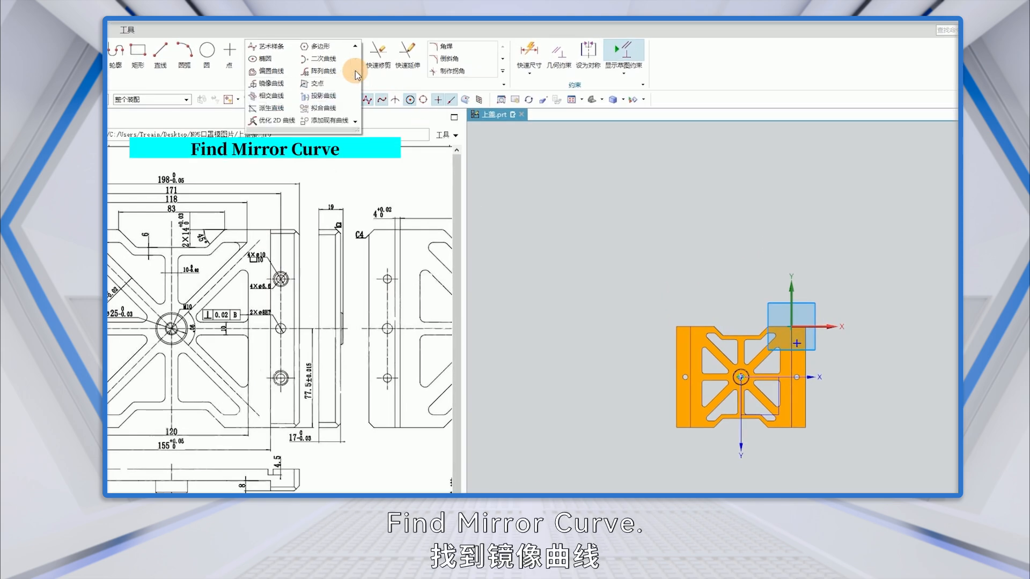
{"action": "left_click", "coordinate": [289, 83]}
{"action": "left_click", "coordinate": [491, 246]}
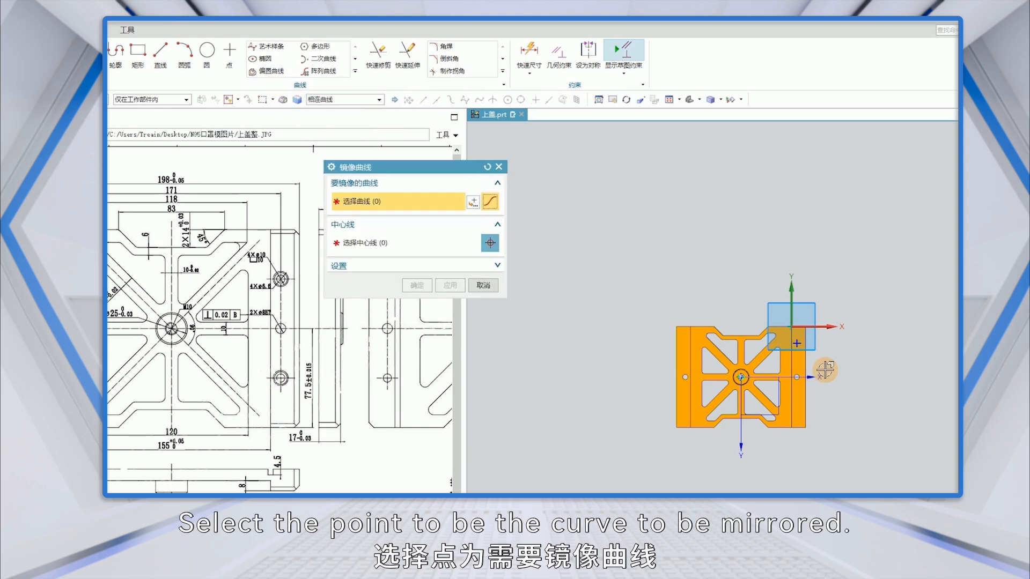
{"action": "left_click", "coordinate": [800, 347]}
{"action": "left_click", "coordinate": [404, 243]}
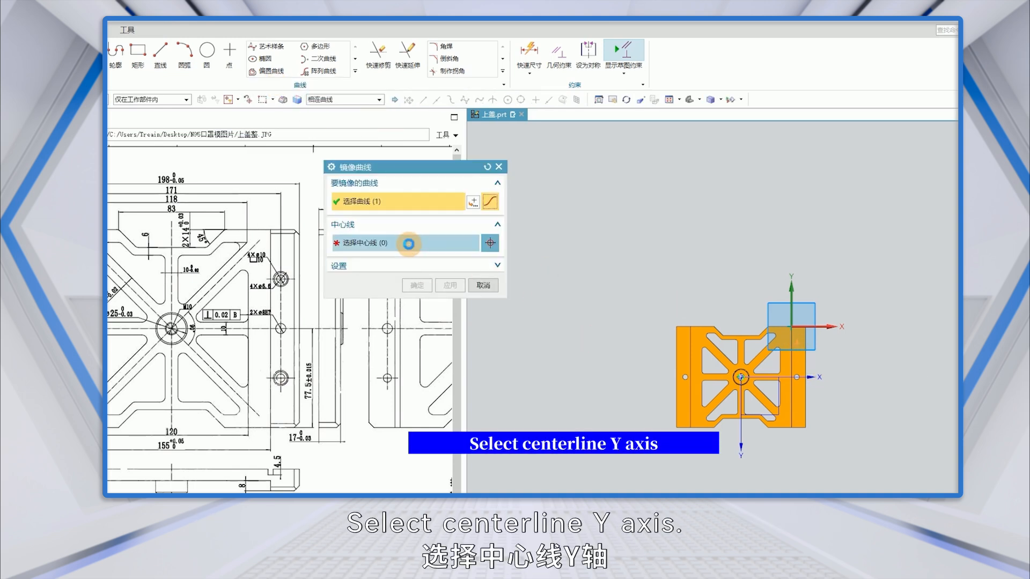
{"action": "left_click", "coordinate": [742, 414]}
{"action": "left_click", "coordinate": [451, 286]}
Step: Mirror both counterbored hole points to the positive Y side of the plate using the X axis as centreline
{"action": "scroll", "coordinate": [720, 355], "scroll_direction": "up", "scroll_amount": 2}
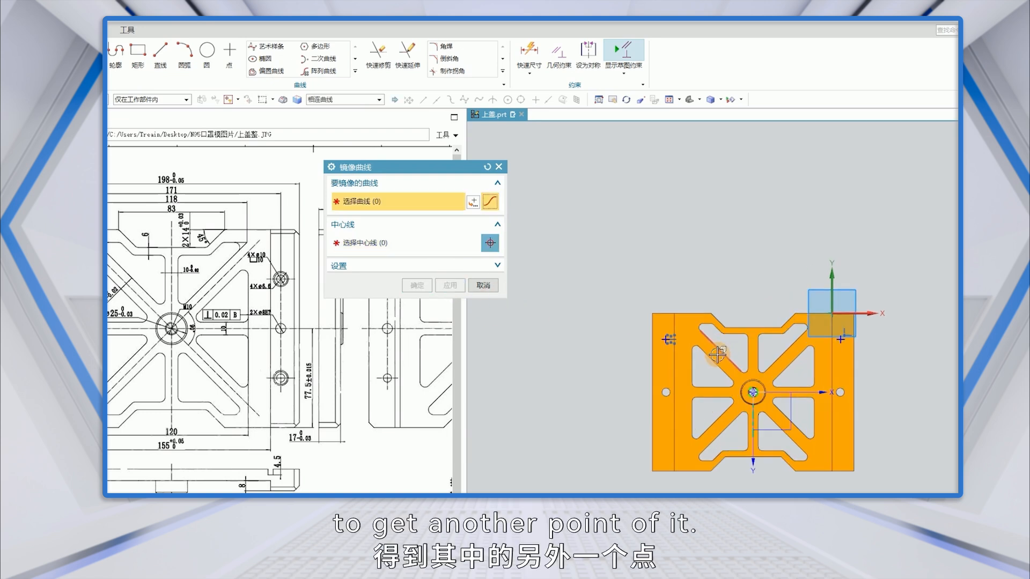
{"action": "left_click", "coordinate": [668, 339]}
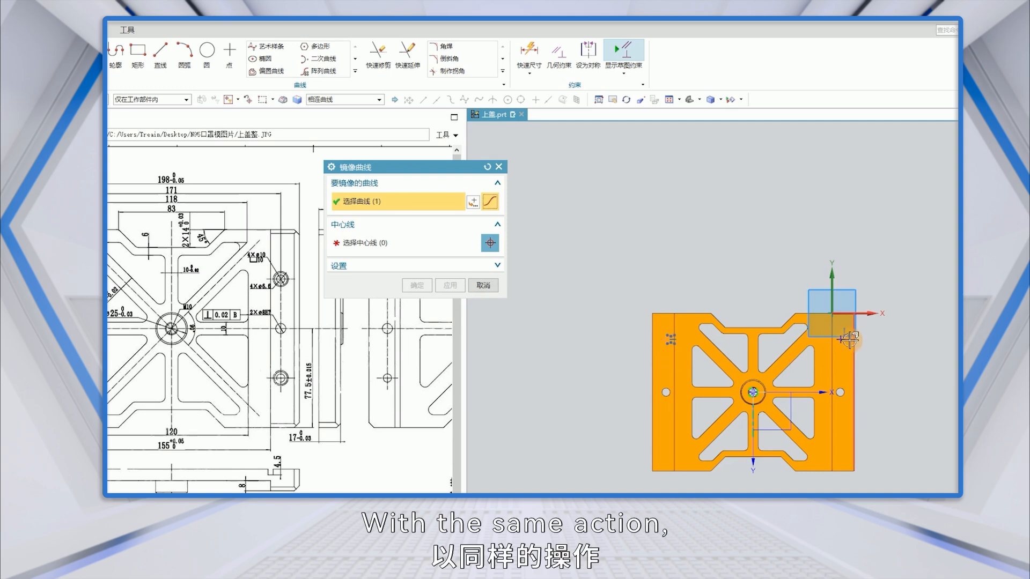
{"action": "left_click", "coordinate": [396, 242]}
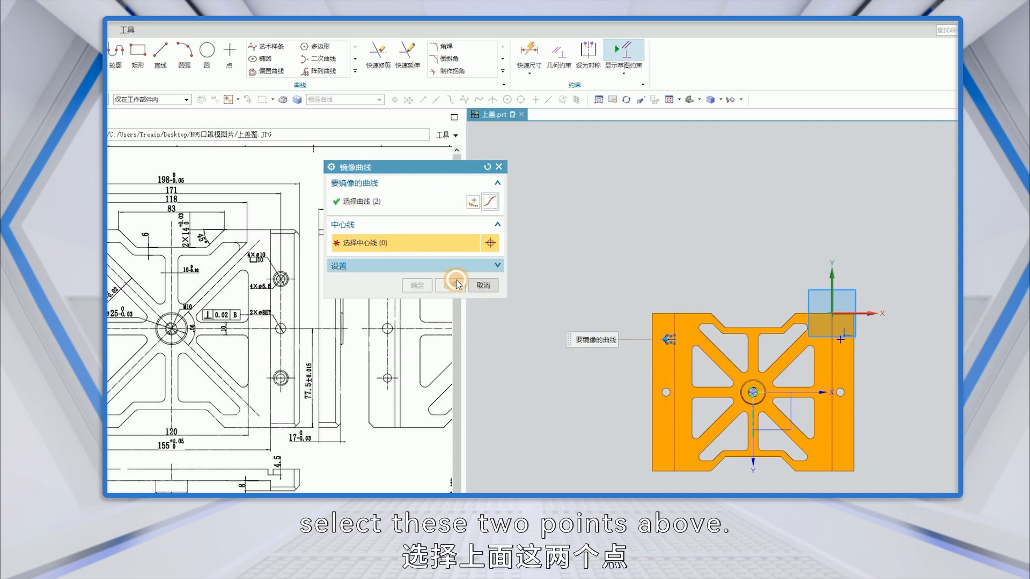
{"action": "left_click", "coordinate": [811, 393]}
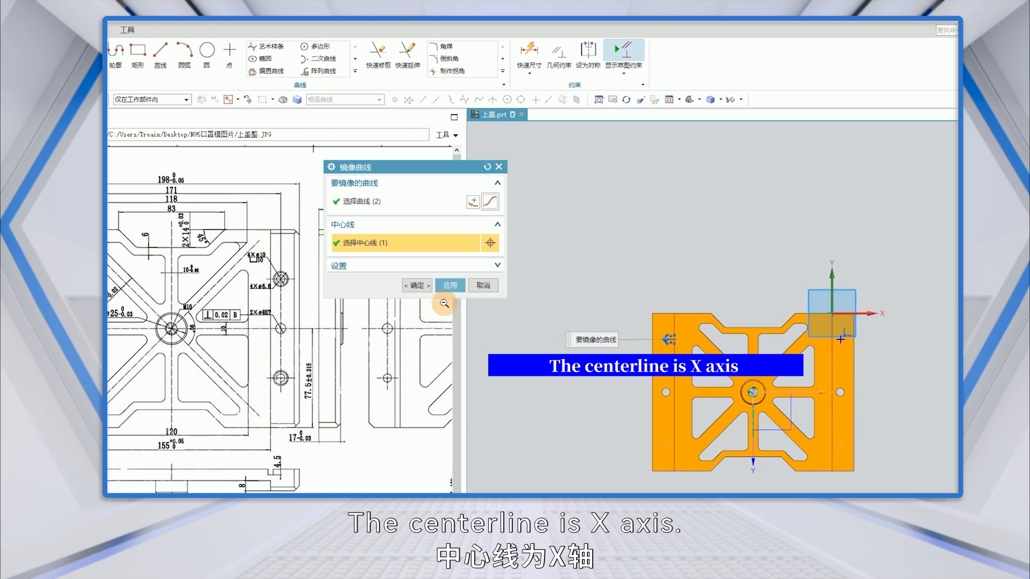
{"action": "left_click", "coordinate": [417, 285]}
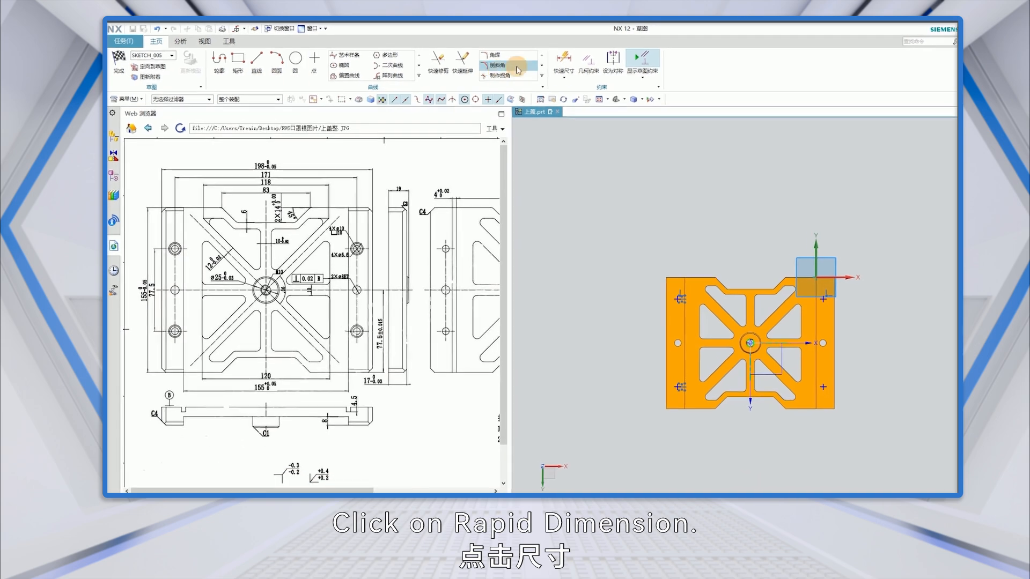
Step: Dimension the vertical distance between the two hole points on the positive X end strip as 77.5 mm
{"action": "left_click", "coordinate": [563, 59]}
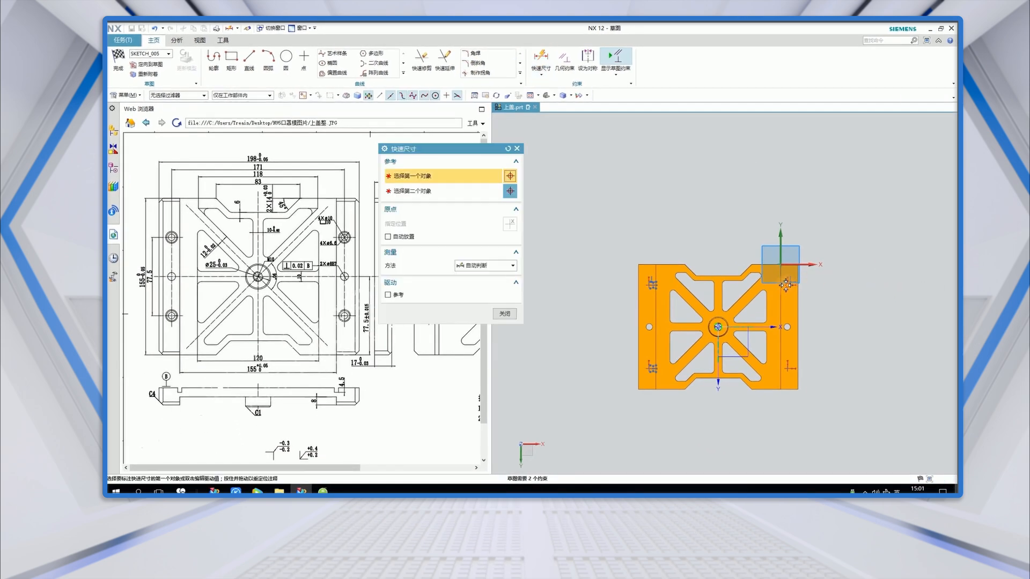
{"action": "left_click", "coordinate": [787, 285]}
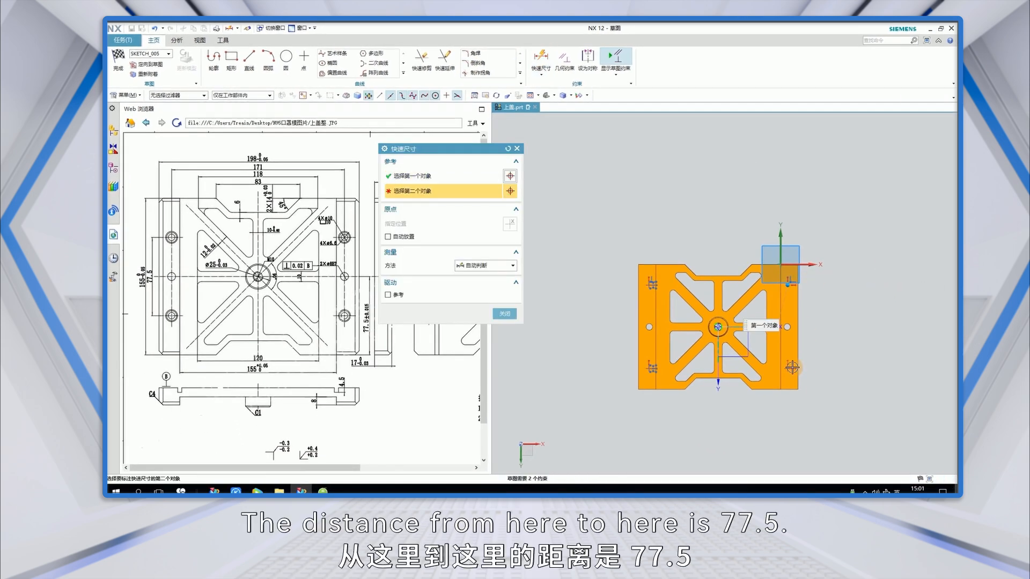
{"action": "left_click", "coordinate": [787, 368]}
{"action": "left_click", "coordinate": [830, 328]}
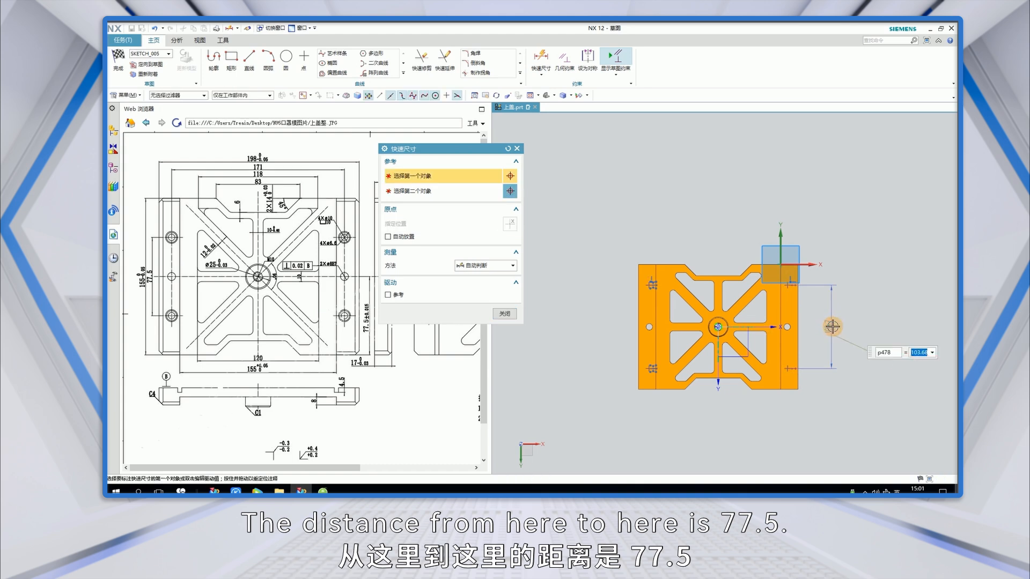
{"action": "type", "text": "77."}
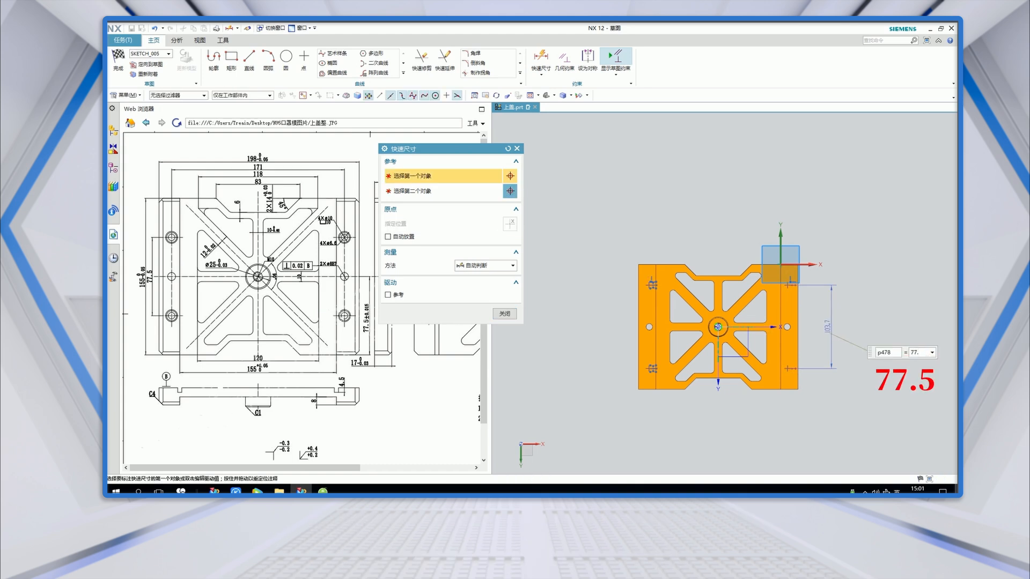
{"action": "type", "text": "5"}
{"action": "key", "text": "Return"}
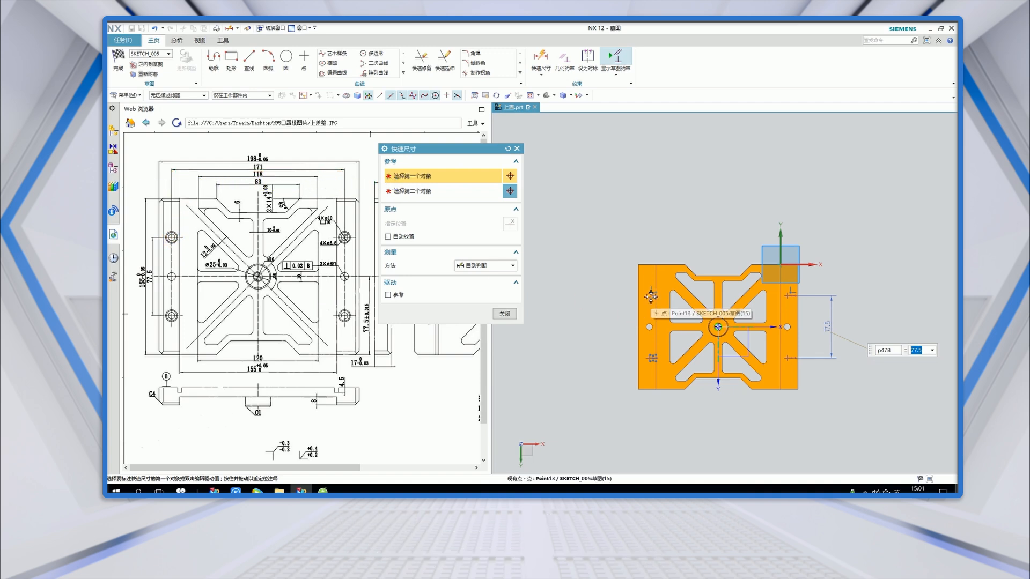
Step: Dimension the horizontal distance between the hole points on the two end strips as 171 mm
{"action": "left_click", "coordinate": [649, 326]}
{"action": "left_click", "coordinate": [789, 297]}
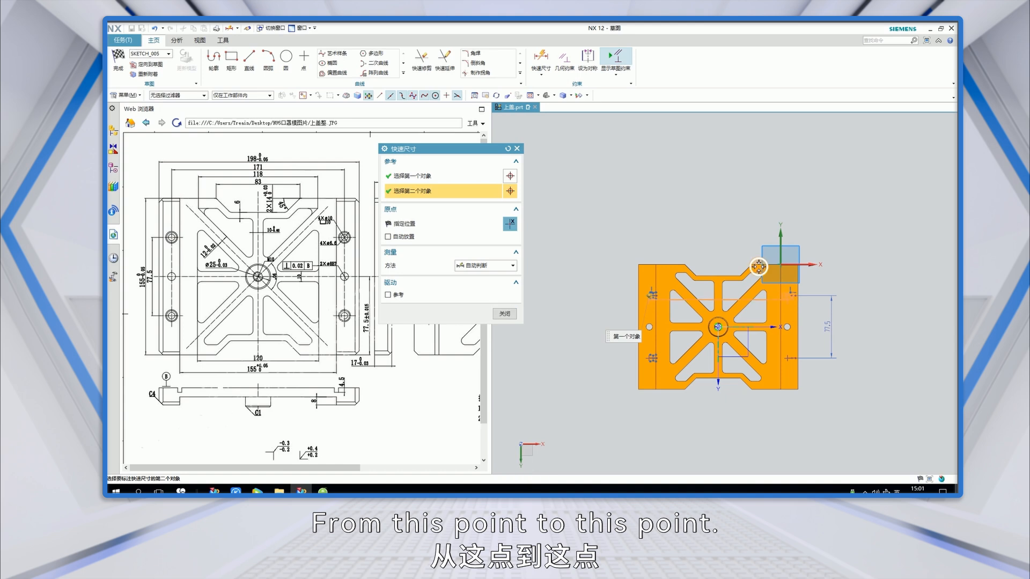
{"action": "left_click", "coordinate": [731, 247]}
{"action": "type", "text": "171"}
{"action": "key", "text": "Return"}
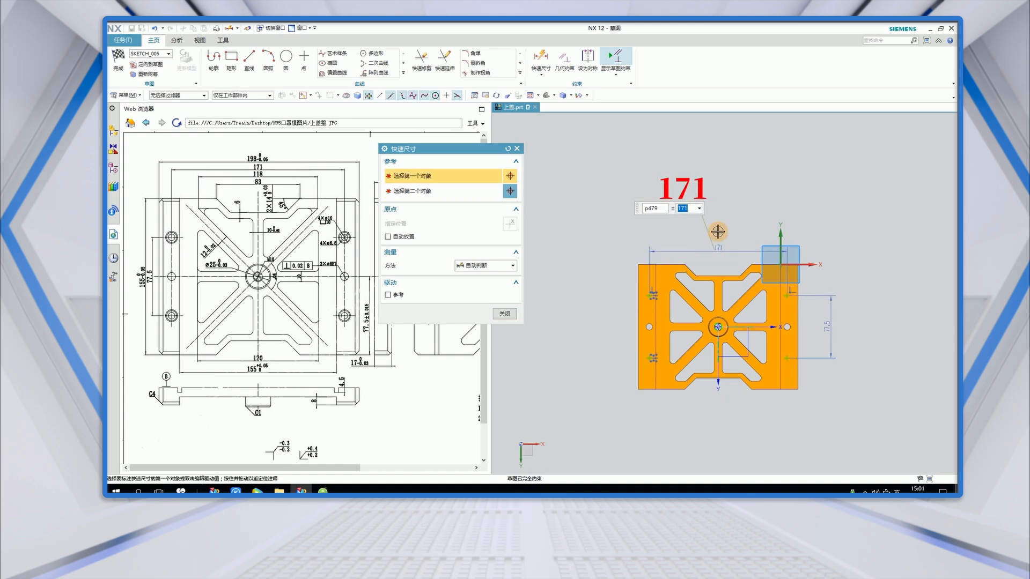
{"action": "left_click", "coordinate": [505, 314]}
Step: Finish the sketch and create the counterbored holes at the four end-strip points
{"action": "left_click", "coordinate": [118, 60]}
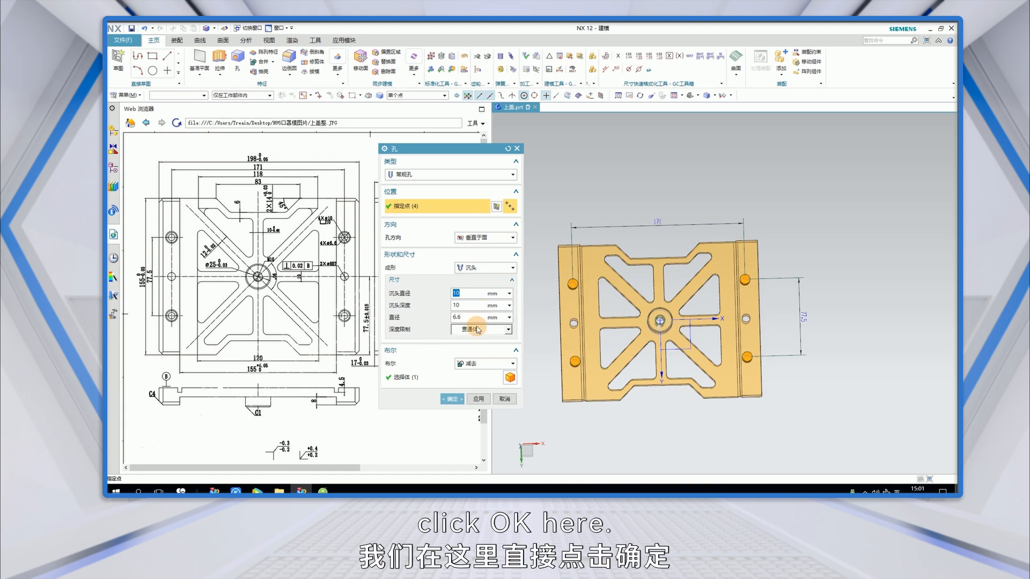
{"action": "left_click", "coordinate": [453, 399]}
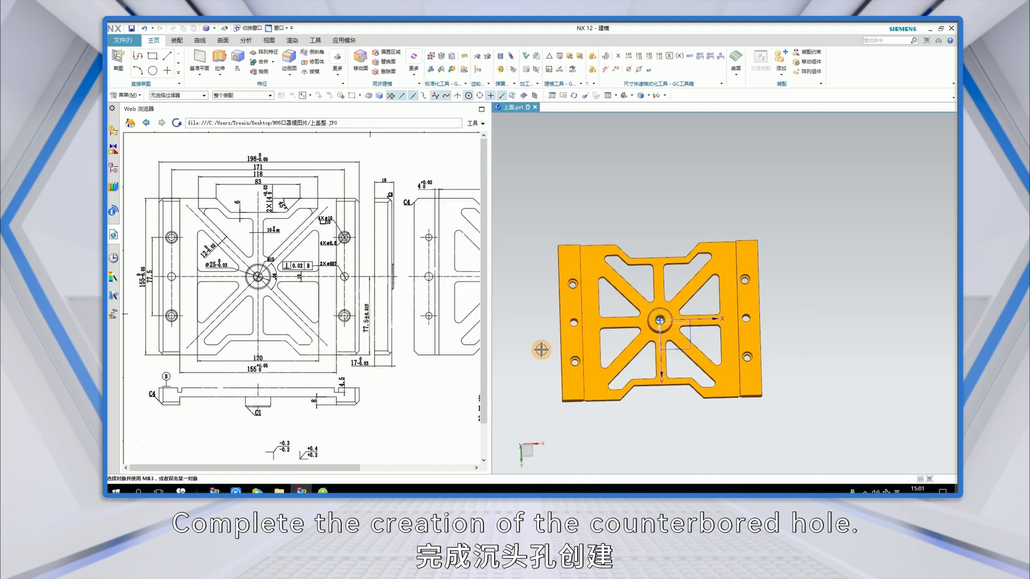
Step: Set up an edge blend with a 4 mm radius on the four vertical corner edges of one long-side recess
{"action": "mouse_move", "coordinate": [641, 347]}
{"action": "middle_mouse_down"}
{"action": "mouse_move", "coordinate": [658, 343]}
{"action": "mouse_move", "coordinate": [664, 357]}
{"action": "mouse_move", "coordinate": [656, 309]}
{"action": "middle_mouse_up"}
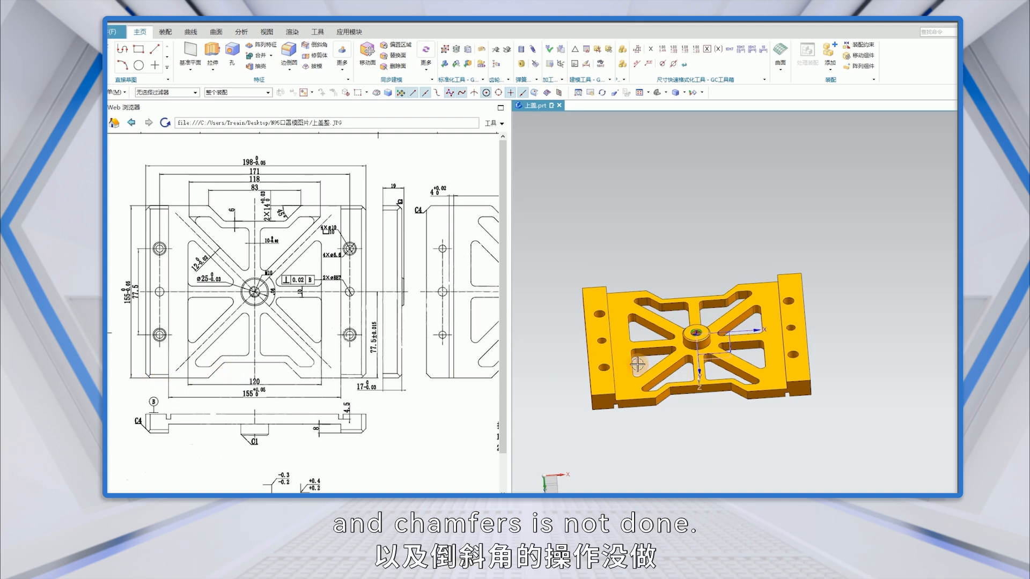
{"action": "left_click", "coordinate": [289, 51]}
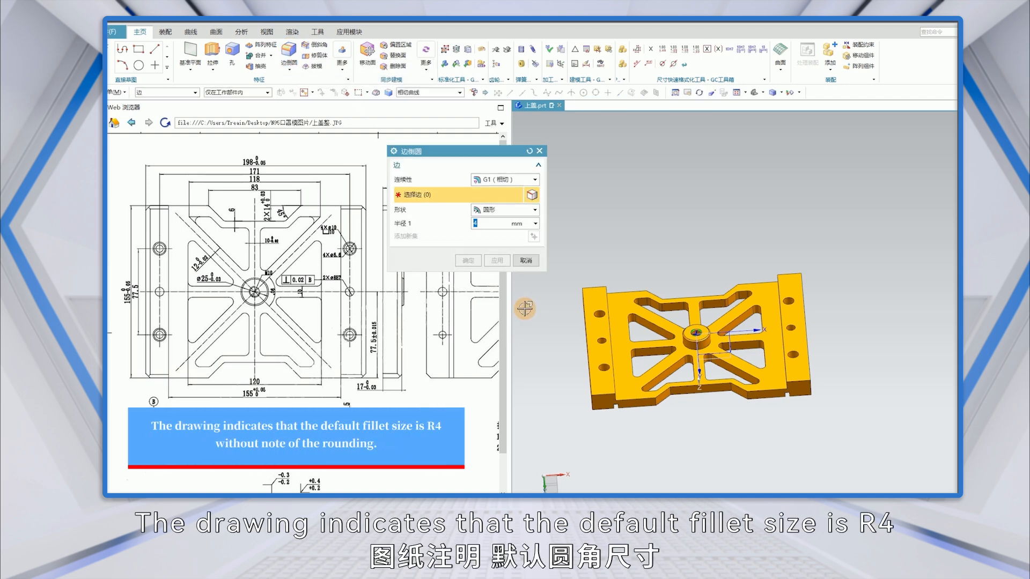
{"action": "left_click_drag", "start_coordinate": [510, 318], "coordinate": [572, 317]}
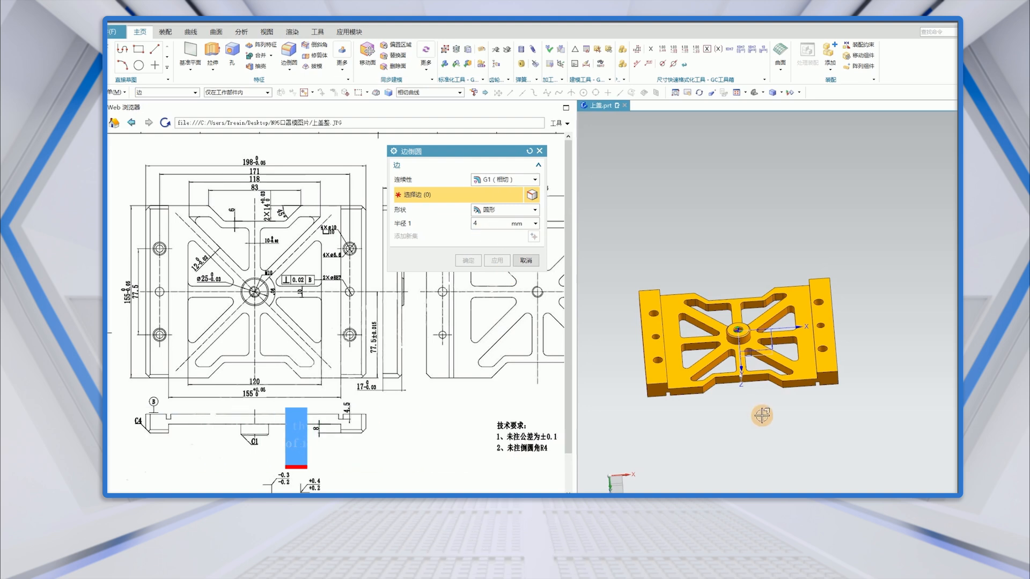
{"action": "scroll", "coordinate": [722, 397], "scroll_direction": "up", "scroll_amount": 5}
{"action": "left_click", "coordinate": [670, 376]}
{"action": "left_click", "coordinate": [701, 351]}
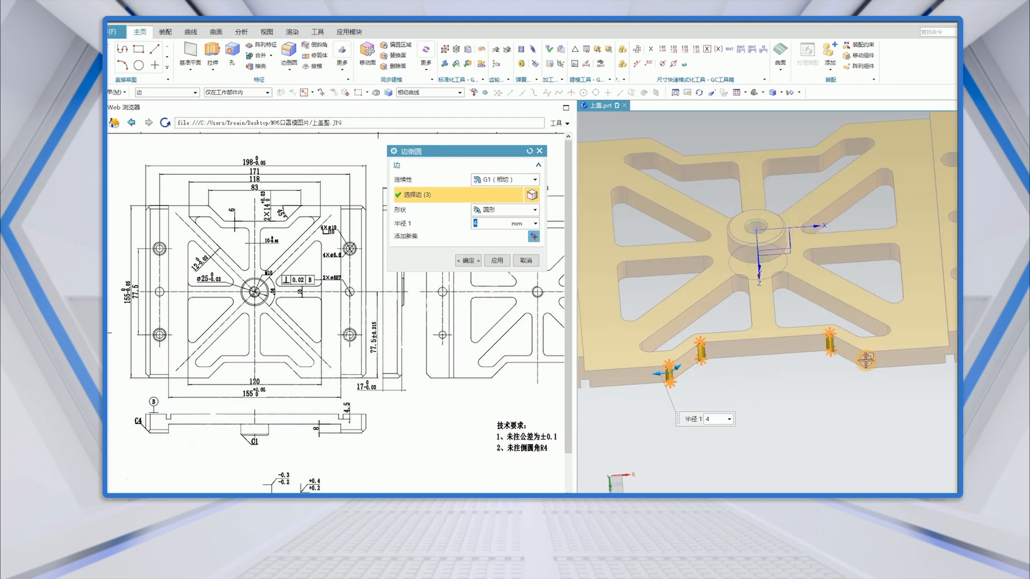
Step: Add the four vertical corner edges of the opposite recess and complete the 4 mm edge blend
{"action": "scroll", "coordinate": [858, 387], "scroll_direction": "down", "scroll_amount": 5}
{"action": "middle_click_drag", "start_coordinate": [821, 317], "coordinate": [808, 360]}
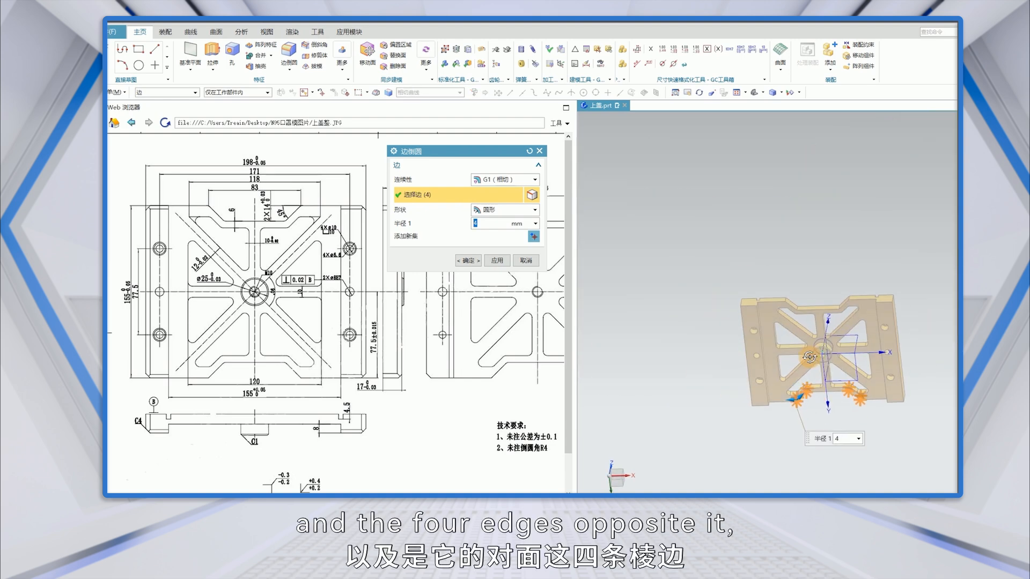
{"action": "scroll", "coordinate": [789, 295], "scroll_direction": "up", "scroll_amount": 5}
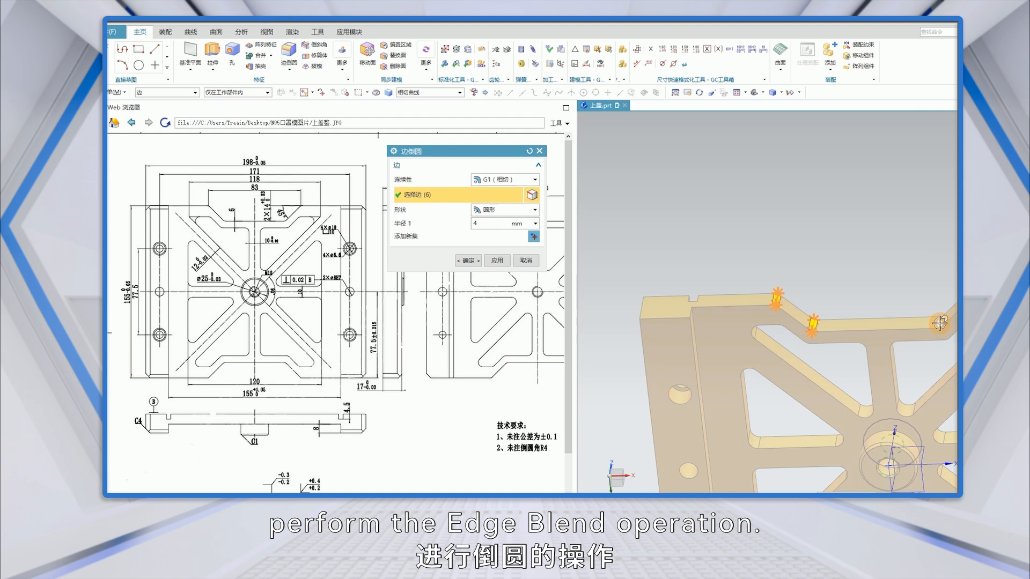
{"action": "left_click", "coordinate": [767, 324]}
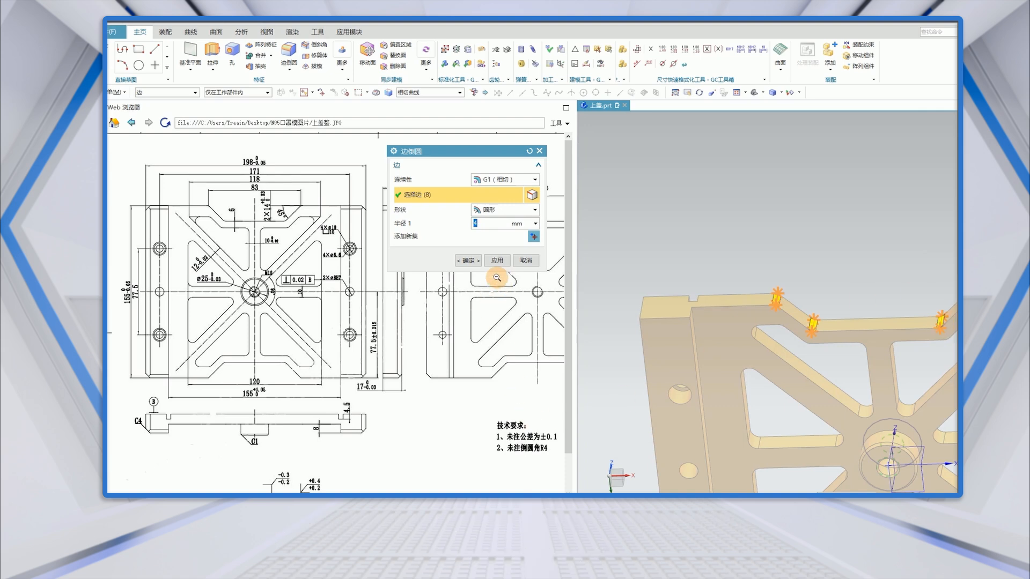
{"action": "left_click", "coordinate": [469, 260]}
Step: Set up a symmetric 4 mm chamfer on the two vertical outer corner edges along one long side of the plate
{"action": "scroll", "coordinate": [650, 274], "scroll_direction": "down", "scroll_amount": 5}
{"action": "middle_click_drag", "start_coordinate": [654, 341], "coordinate": [663, 287]}
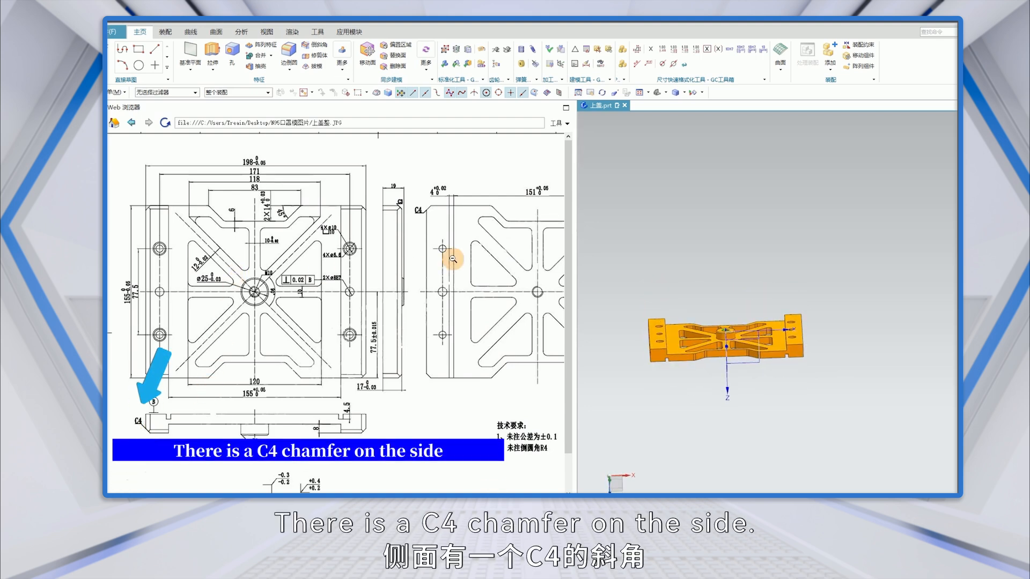
{"action": "left_click", "coordinate": [316, 45]}
{"action": "double_click", "coordinate": [485, 230]}
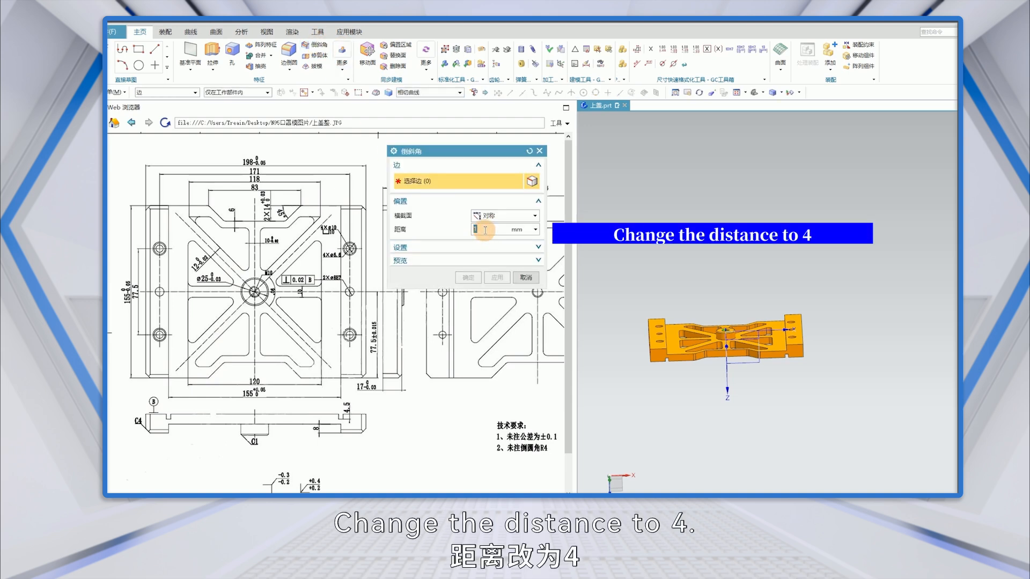
{"action": "key", "text": "Return"}
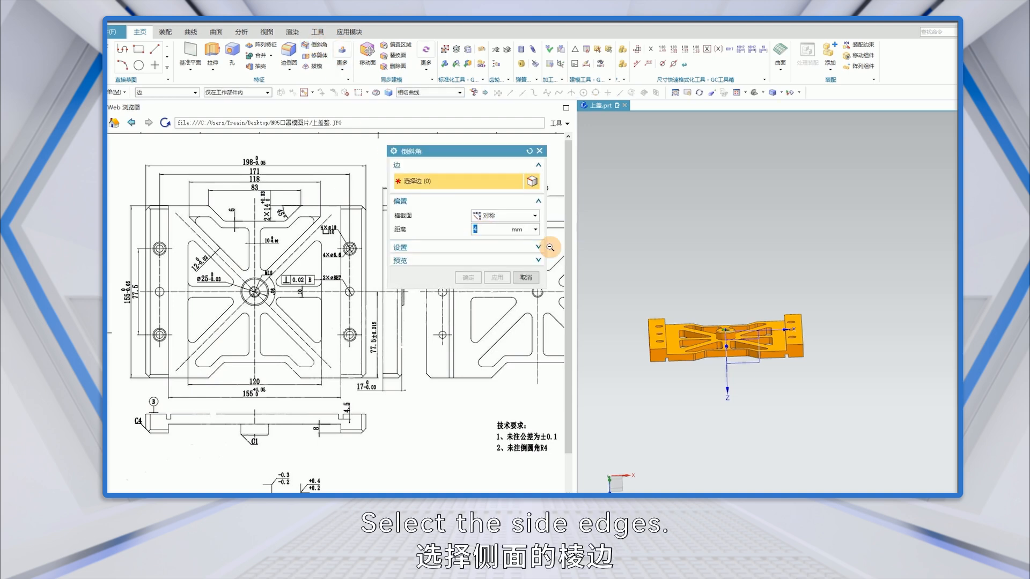
{"action": "middle_click_drag", "start_coordinate": [662, 365], "coordinate": [677, 391]}
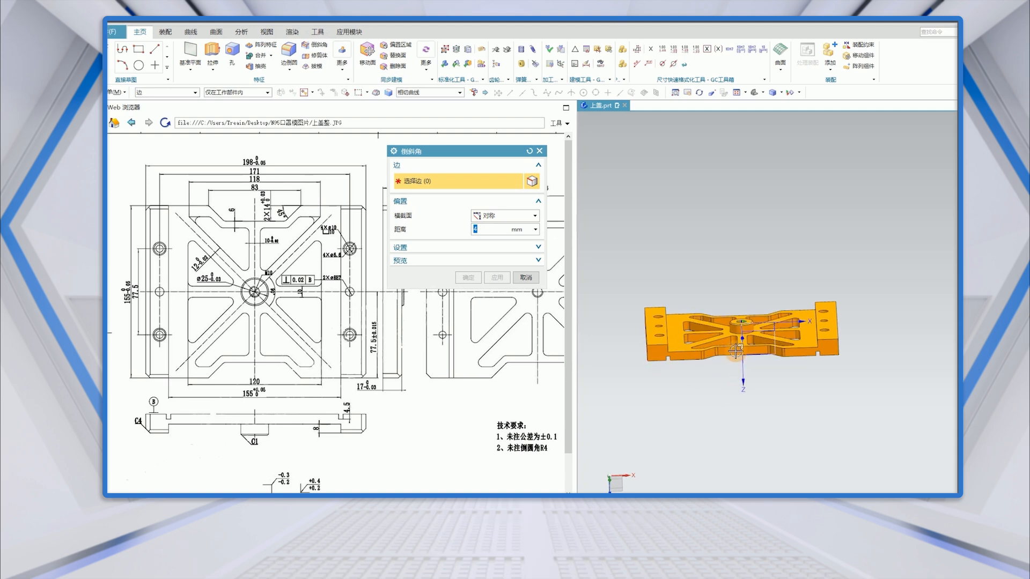
{"action": "middle_click_drag", "start_coordinate": [730, 308], "coordinate": [725, 335]}
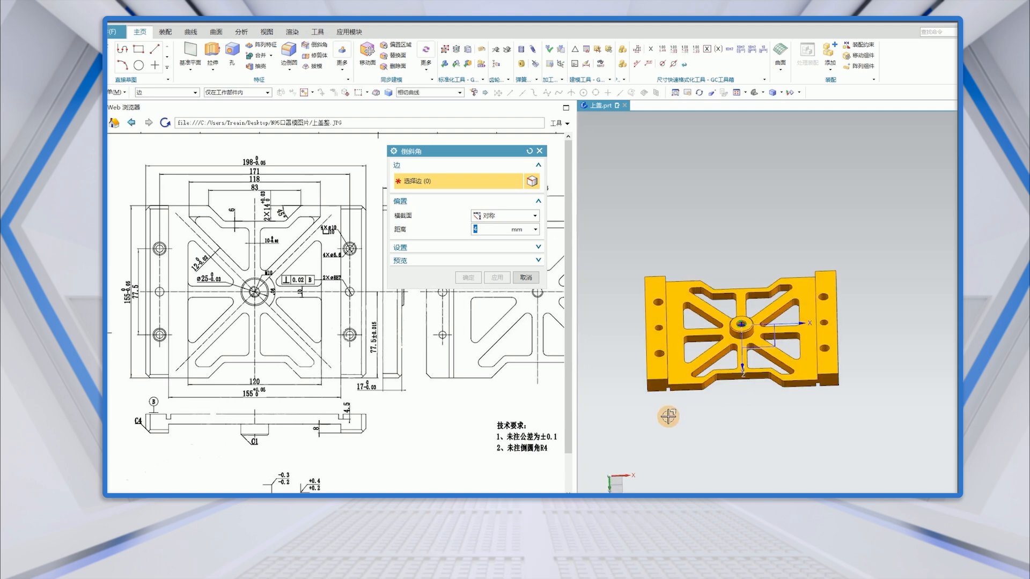
{"action": "scroll", "coordinate": [661, 401], "scroll_direction": "up", "scroll_amount": 3}
{"action": "left_click", "coordinate": [634, 369]}
{"action": "scroll", "coordinate": [651, 400], "scroll_direction": "down", "scroll_amount": 3}
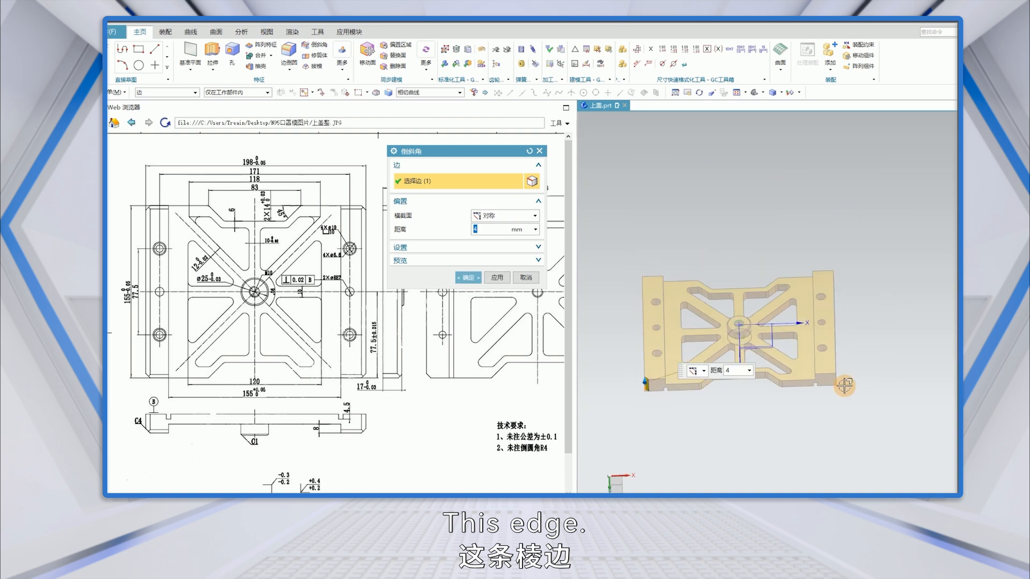
{"action": "scroll", "coordinate": [844, 384], "scroll_direction": "up", "scroll_amount": 3}
{"action": "left_click", "coordinate": [834, 373]}
{"action": "scroll", "coordinate": [853, 404], "scroll_direction": "down", "scroll_amount": 3}
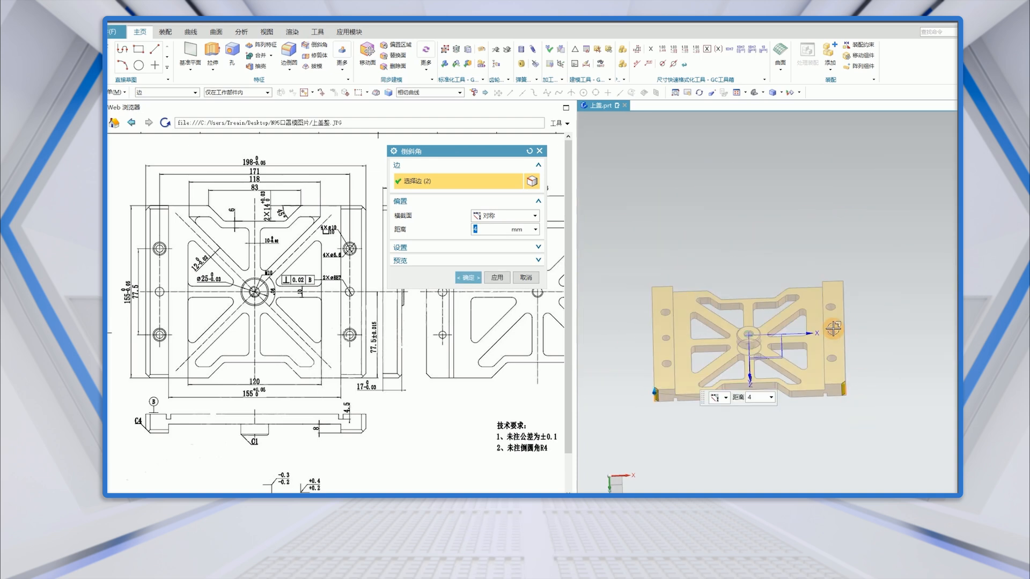
Step: Add the two vertical outer corner edges on the opposite long side and complete the 4 mm chamfer
{"action": "middle_click_drag", "start_coordinate": [832, 329], "coordinate": [843, 333]}
{"action": "scroll", "coordinate": [846, 280], "scroll_direction": "up", "scroll_amount": 3}
{"action": "scroll", "coordinate": [843, 279], "scroll_direction": "up", "scroll_amount": 3}
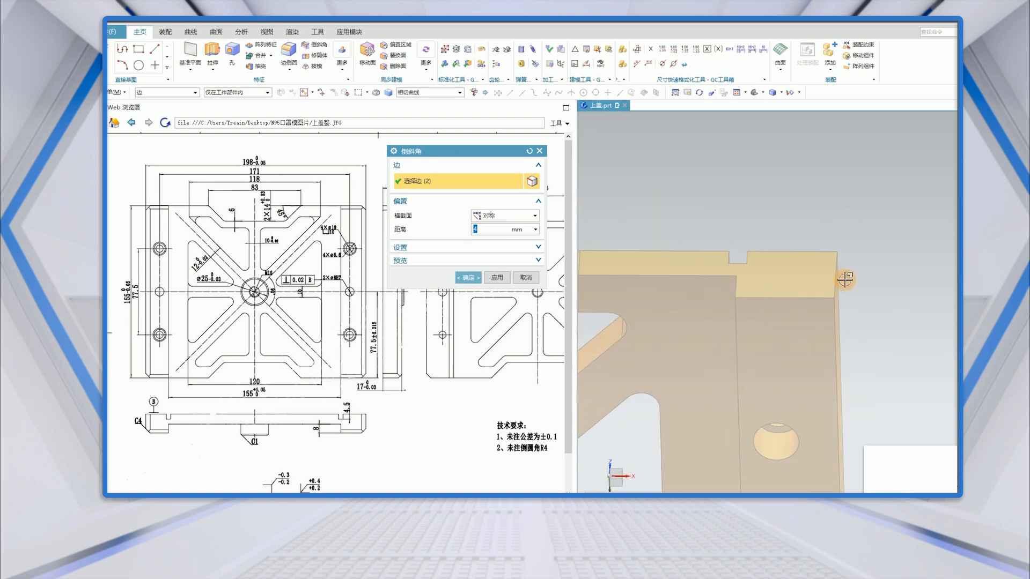
{"action": "left_click", "coordinate": [834, 277]}
{"action": "scroll", "coordinate": [716, 313], "scroll_direction": "down", "scroll_amount": 3}
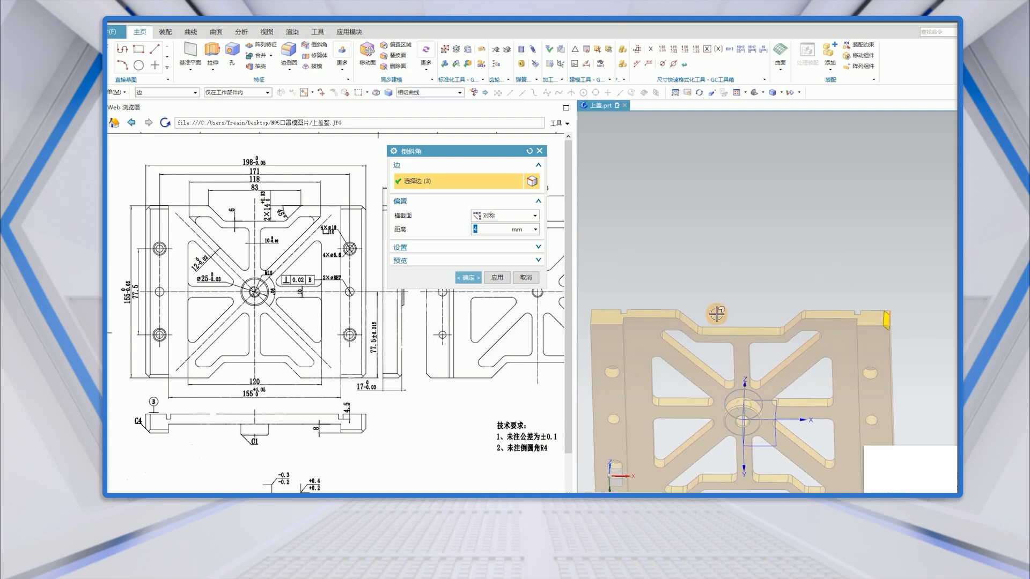
{"action": "scroll", "coordinate": [598, 315], "scroll_direction": "up", "scroll_amount": 3}
{"action": "left_click", "coordinate": [584, 317]}
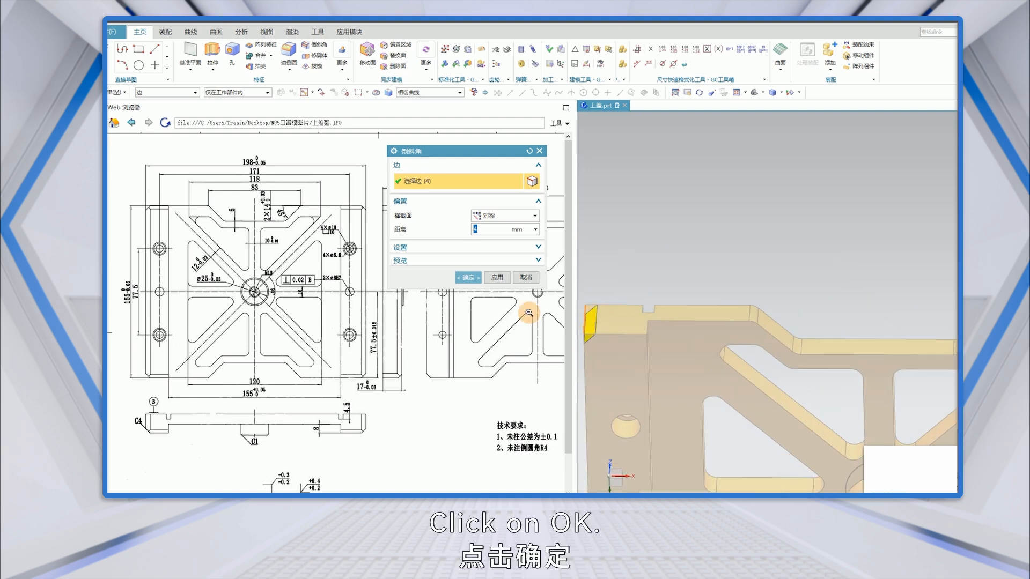
{"action": "left_click", "coordinate": [468, 278]}
Step: Set up a symmetric 3 mm chamfer on the three outer top edges of the negative X end strip
{"action": "scroll", "coordinate": [719, 354], "scroll_direction": "down", "scroll_amount": 5}
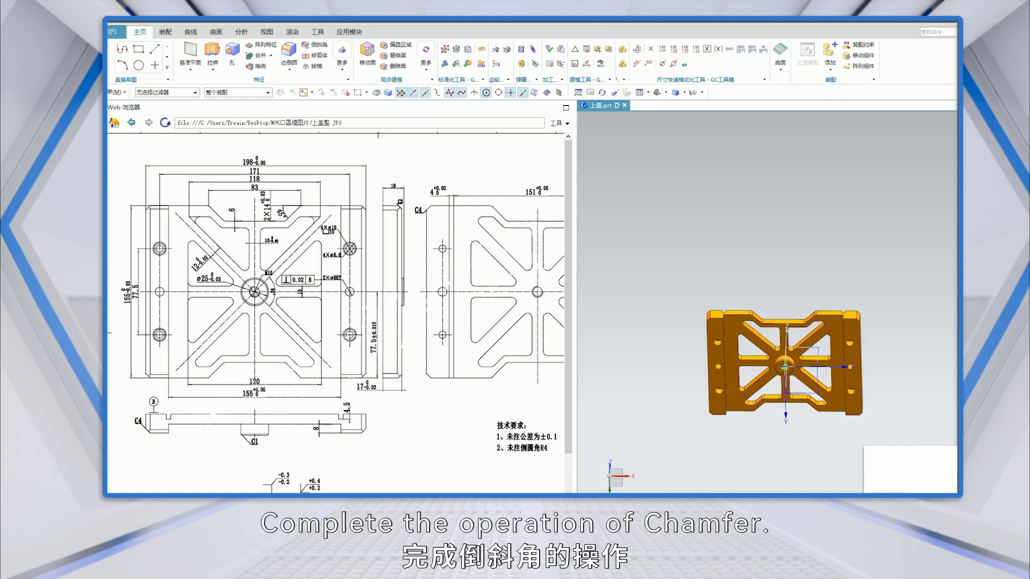
{"action": "middle_click_drag", "start_coordinate": [771, 419], "coordinate": [719, 365]}
{"action": "left_click", "coordinate": [362, 415]}
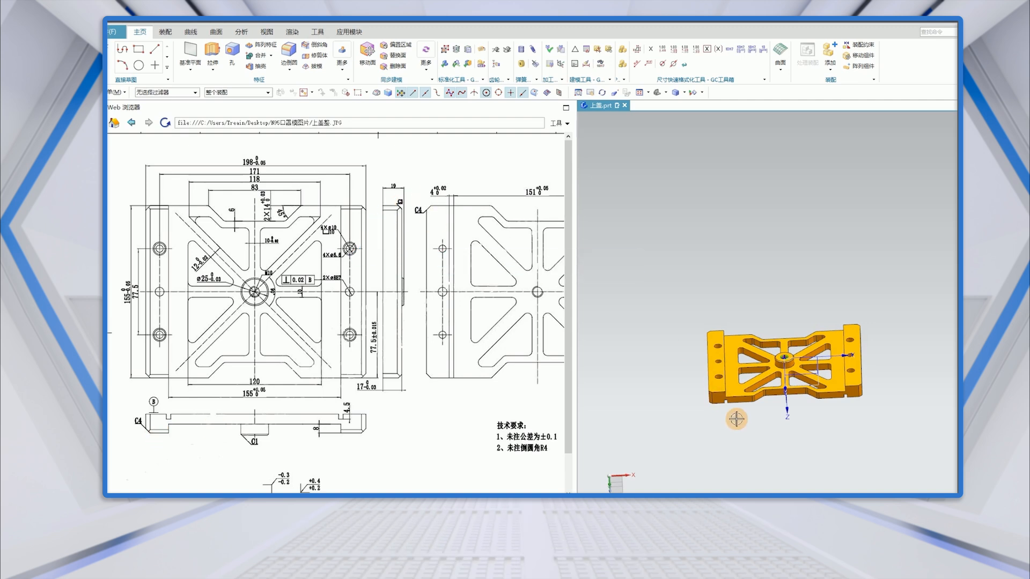
{"action": "mouse_move", "coordinate": [763, 390]}
{"action": "middle_mouse_down"}
{"action": "mouse_move", "coordinate": [740, 434]}
{"action": "mouse_move", "coordinate": [724, 428]}
{"action": "mouse_move", "coordinate": [733, 426]}
{"action": "middle_mouse_up"}
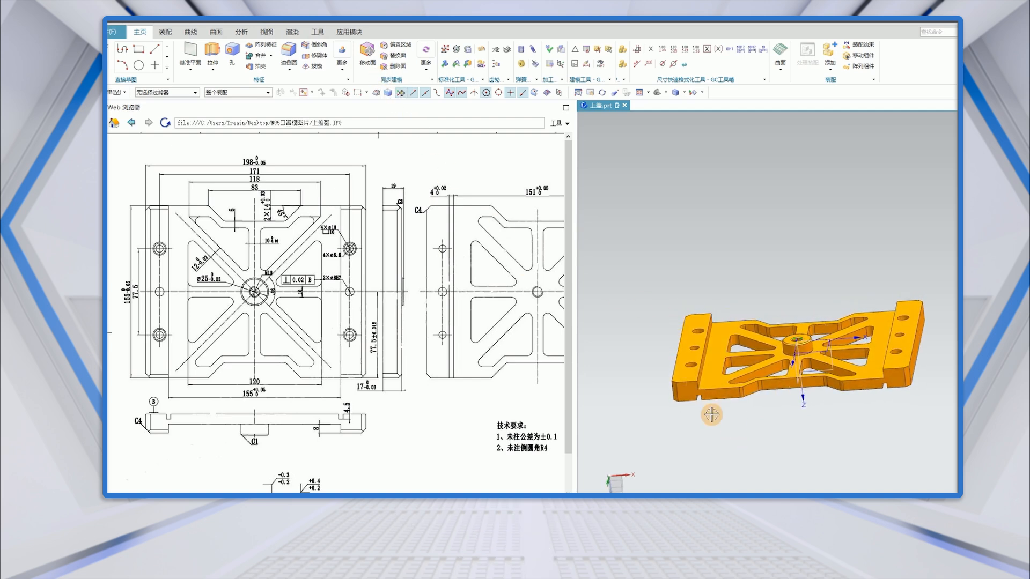
{"action": "middle_click_drag", "start_coordinate": [718, 428], "coordinate": [733, 445]}
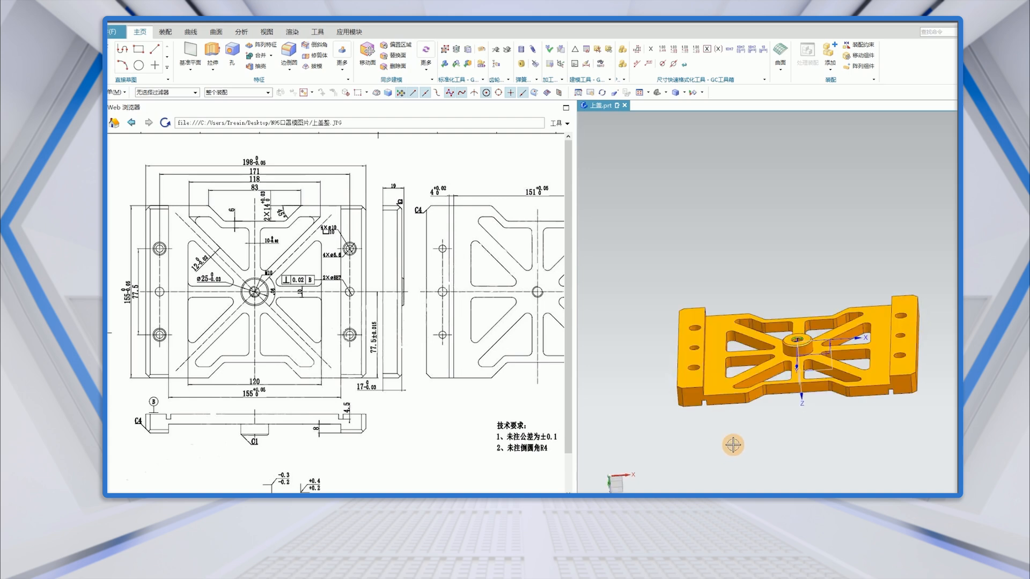
{"action": "left_click", "coordinate": [320, 46]}
{"action": "double_click", "coordinate": [485, 229]}
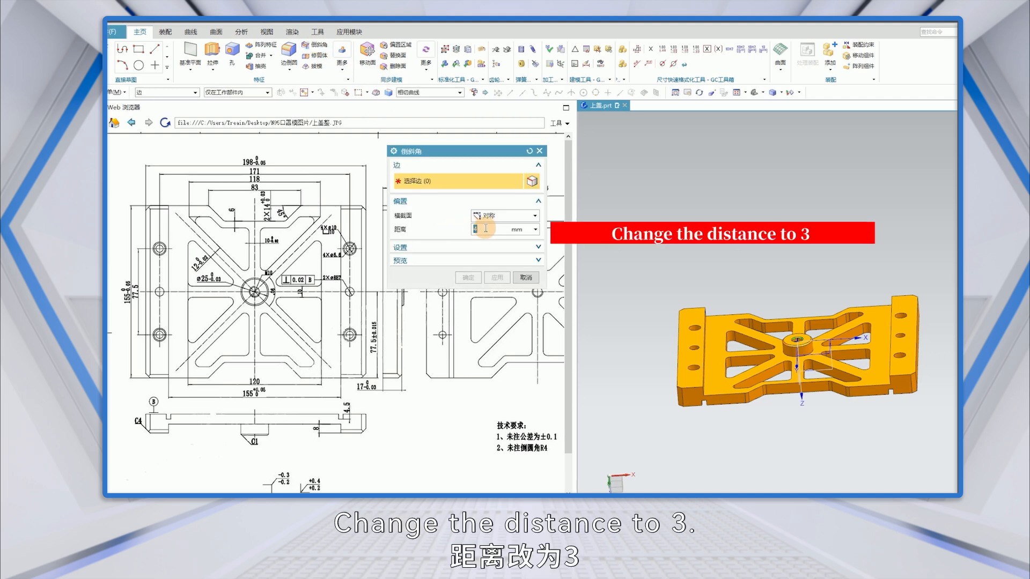
{"action": "double_click", "coordinate": [490, 235]}
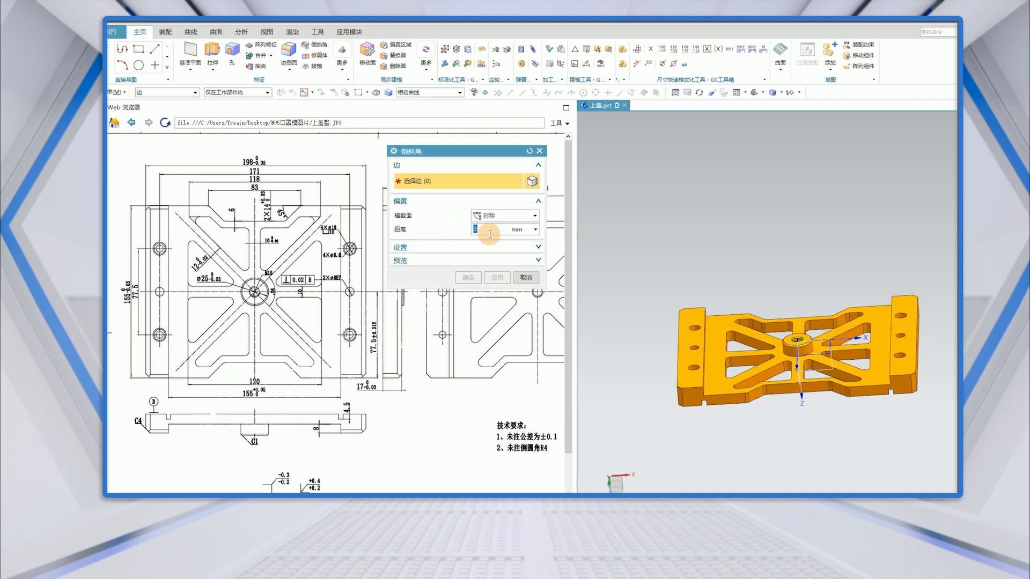
{"action": "scroll", "coordinate": [662, 387], "scroll_direction": "up", "scroll_amount": 3}
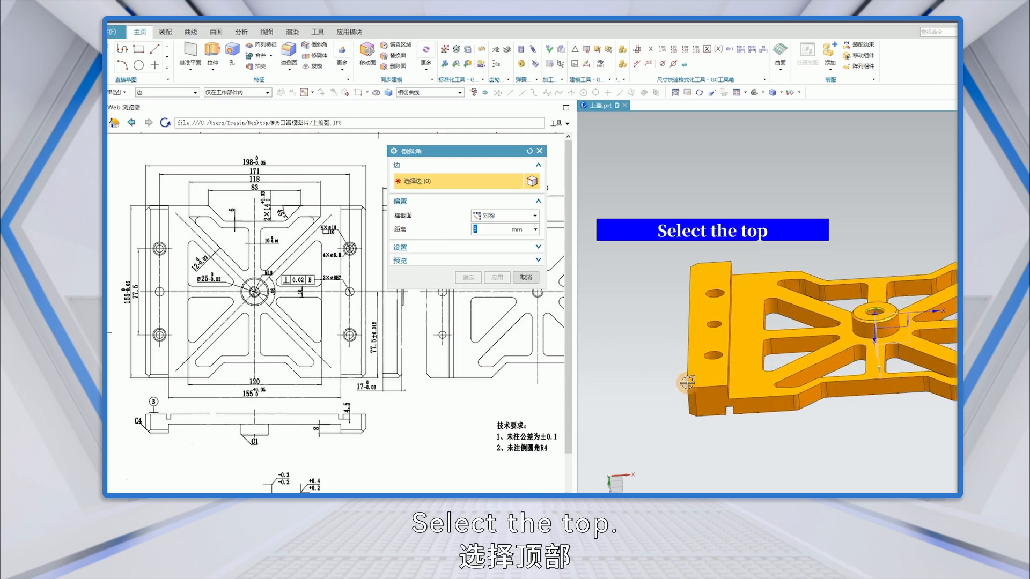
{"action": "left_click", "coordinate": [706, 386]}
{"action": "left_click", "coordinate": [689, 351]}
{"action": "left_click", "coordinate": [707, 266]}
{"action": "scroll", "coordinate": [654, 332], "scroll_direction": "down", "scroll_amount": 2}
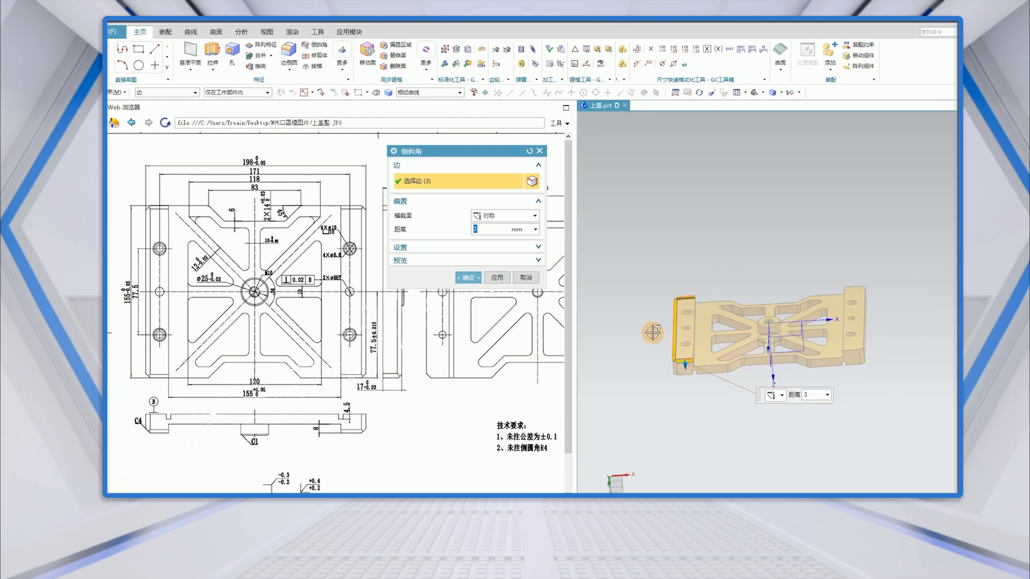
Step: Add the three outer top edges of the positive X end strip and complete the 3 mm chamfer
{"action": "scroll", "coordinate": [855, 349], "scroll_direction": "up", "scroll_amount": 4}
{"action": "left_click", "coordinate": [849, 350]}
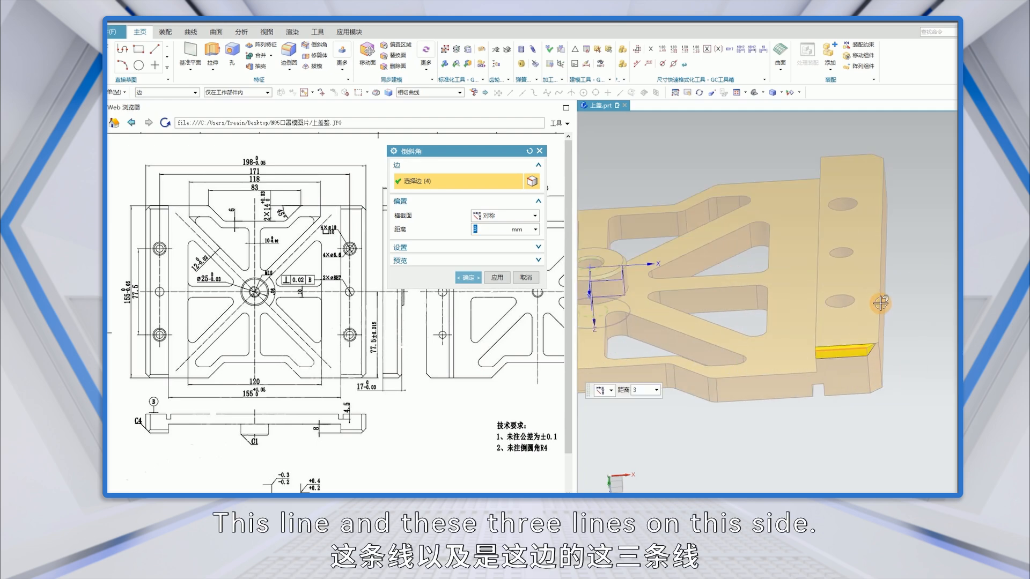
{"action": "left_click", "coordinate": [878, 302]}
{"action": "scroll", "coordinate": [878, 302], "scroll_direction": "down", "scroll_amount": 3}
{"action": "key", "text": "ctrl+alt+t"}
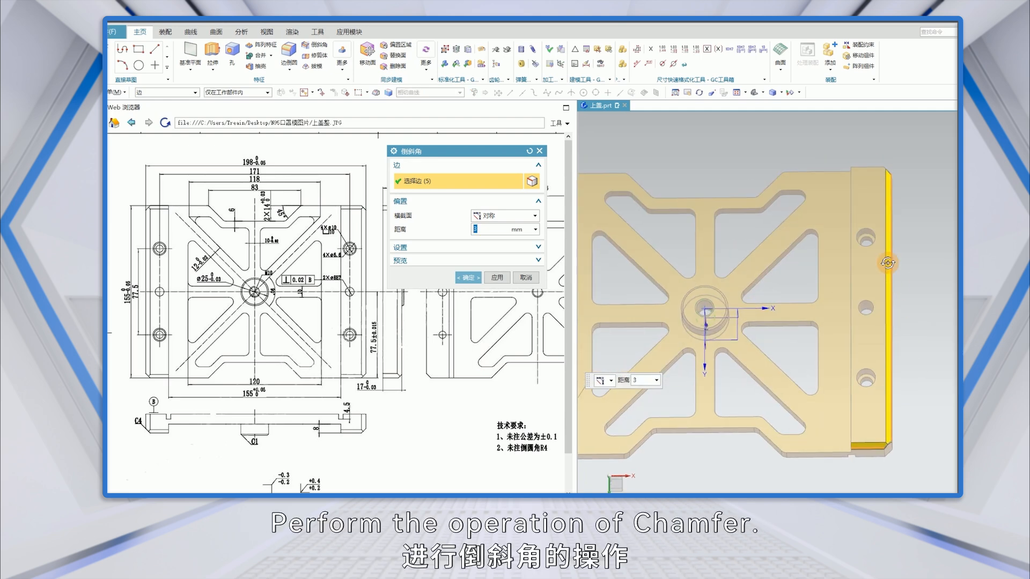
{"action": "left_click", "coordinate": [472, 278]}
Step: Hide all sketches and coordinate systems with Show and Hide, leaving the solid plate displayed
{"action": "scroll", "coordinate": [789, 327], "scroll_direction": "down", "scroll_amount": 4}
{"action": "middle_click_drag", "start_coordinate": [789, 328], "coordinate": [787, 322]}
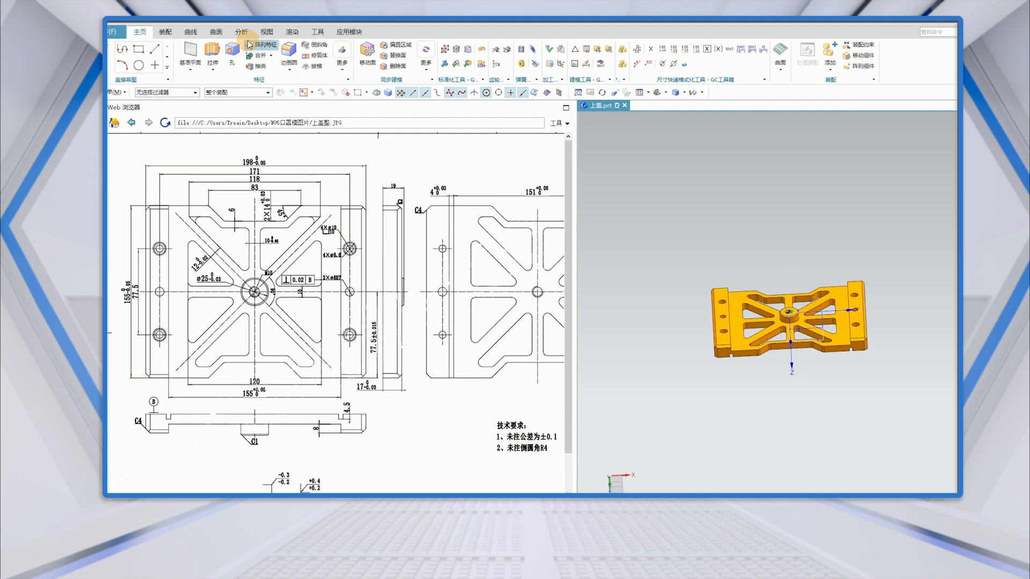
{"action": "left_click", "coordinate": [267, 34]}
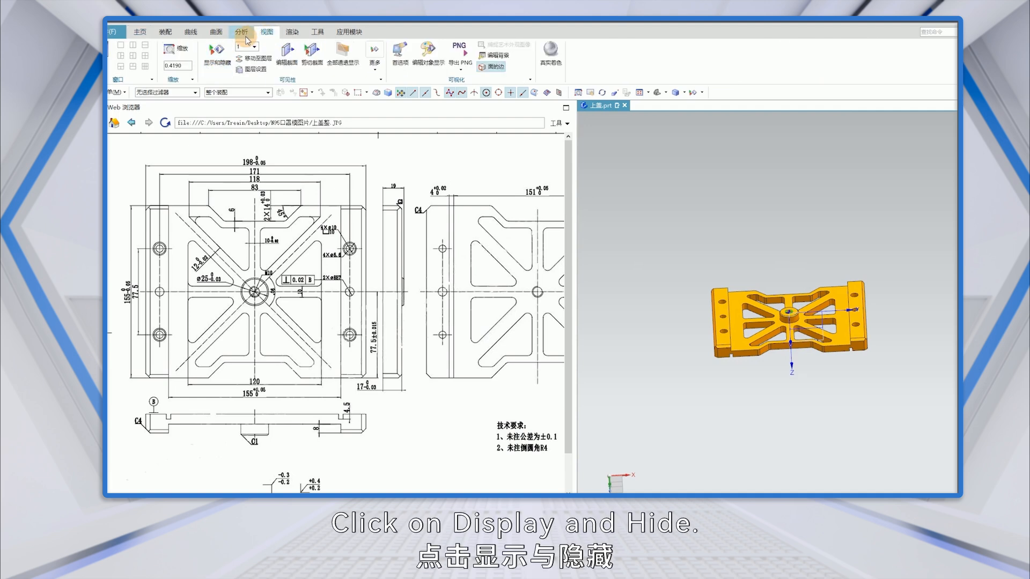
{"action": "left_click", "coordinate": [217, 60]}
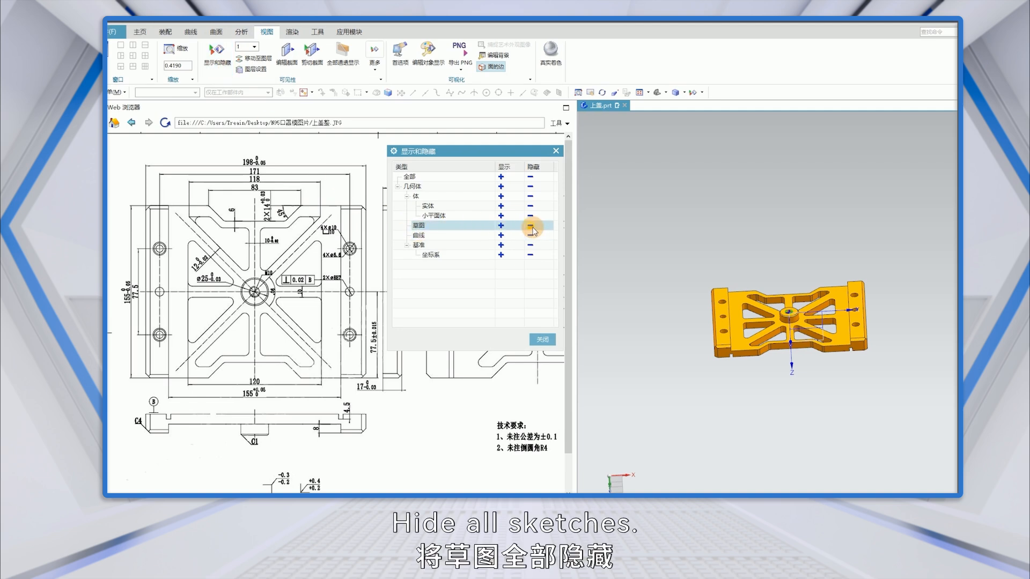
{"action": "left_click", "coordinate": [531, 226]}
{"action": "left_click", "coordinate": [530, 255]}
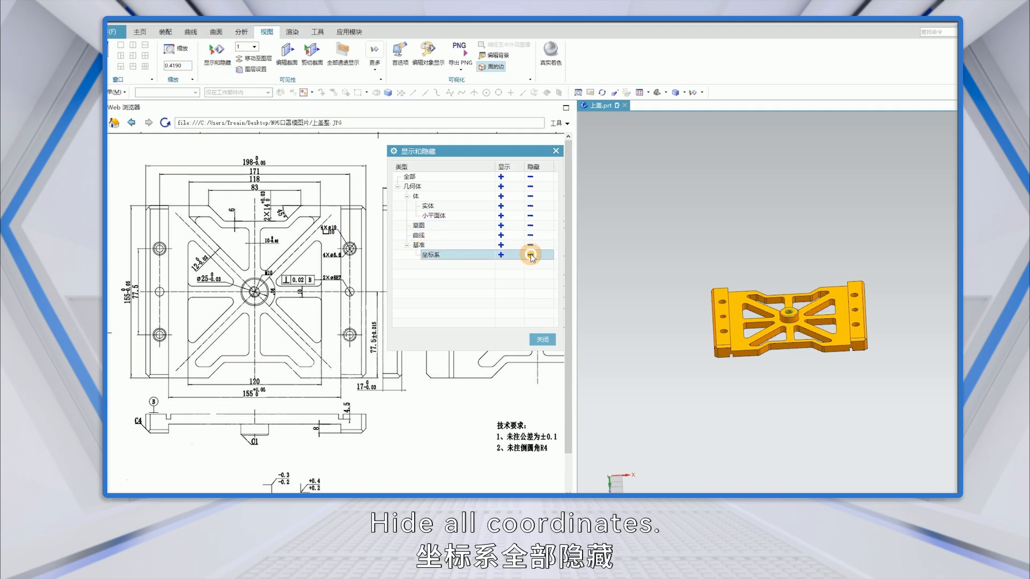
{"action": "left_click", "coordinate": [541, 339]}
{"action": "scroll", "coordinate": [745, 370], "scroll_direction": "up", "scroll_amount": 4}
{"action": "scroll", "coordinate": [736, 373], "scroll_direction": "down", "scroll_amount": 3}
{"action": "mouse_move", "coordinate": [733, 360]}
{"action": "middle_mouse_down"}
{"action": "mouse_move", "coordinate": [724, 357]}
{"action": "mouse_move", "coordinate": [738, 362]}
{"action": "middle_mouse_up"}
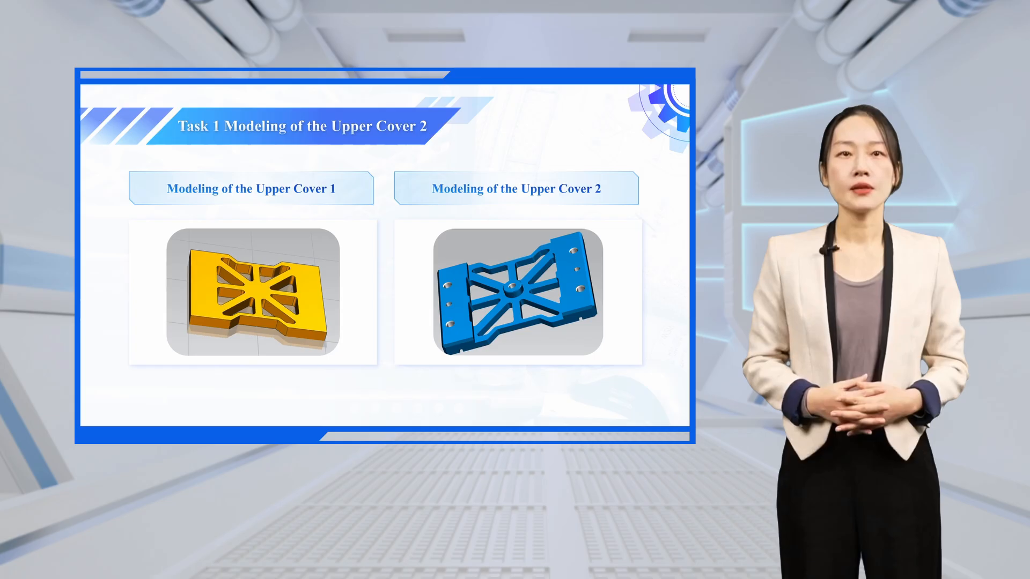